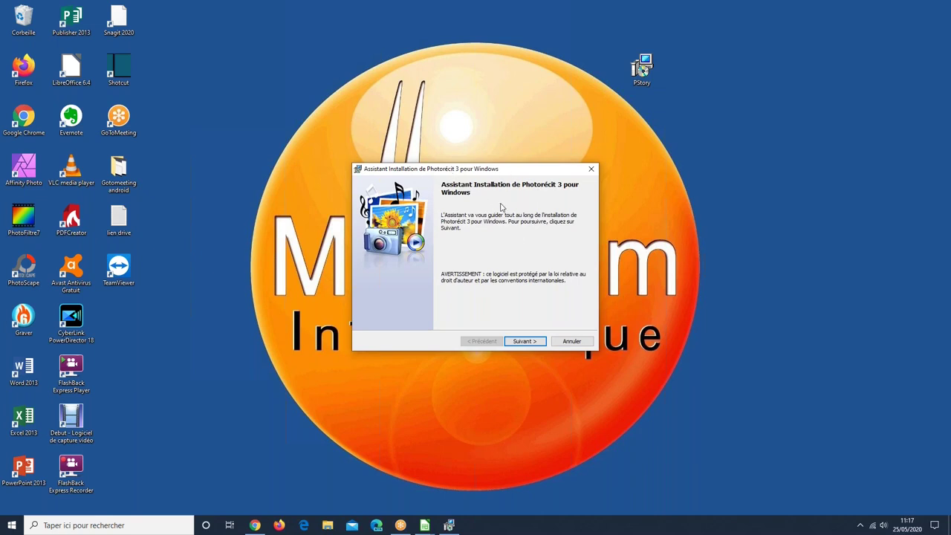
Install Photorécit 3 pour Windows, accepting the licence terms and keeping the default installation folder.
left_click(525, 343)
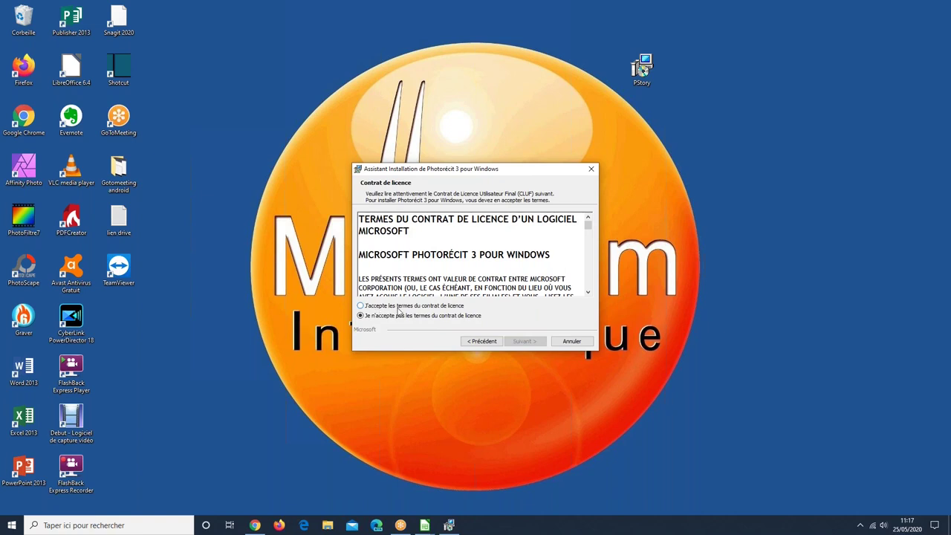
left_click(408, 307)
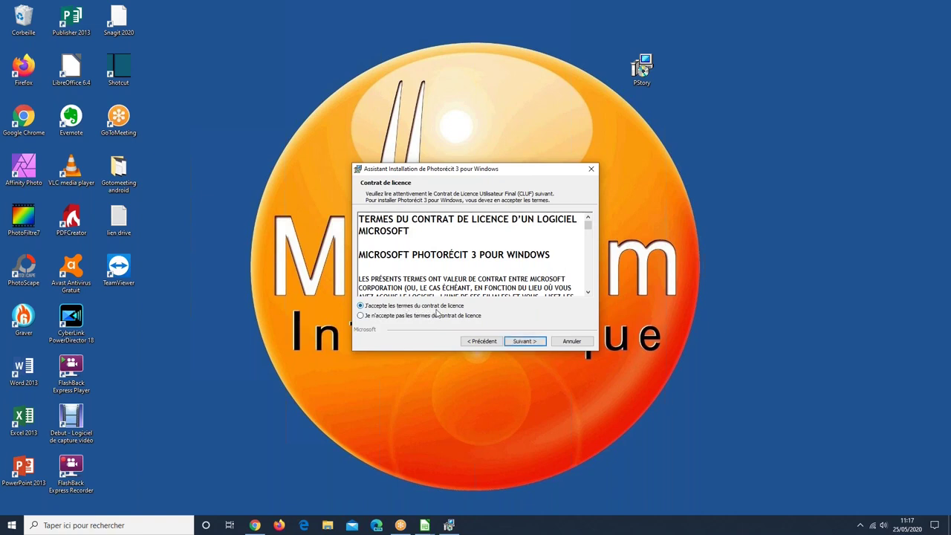
left_click(525, 343)
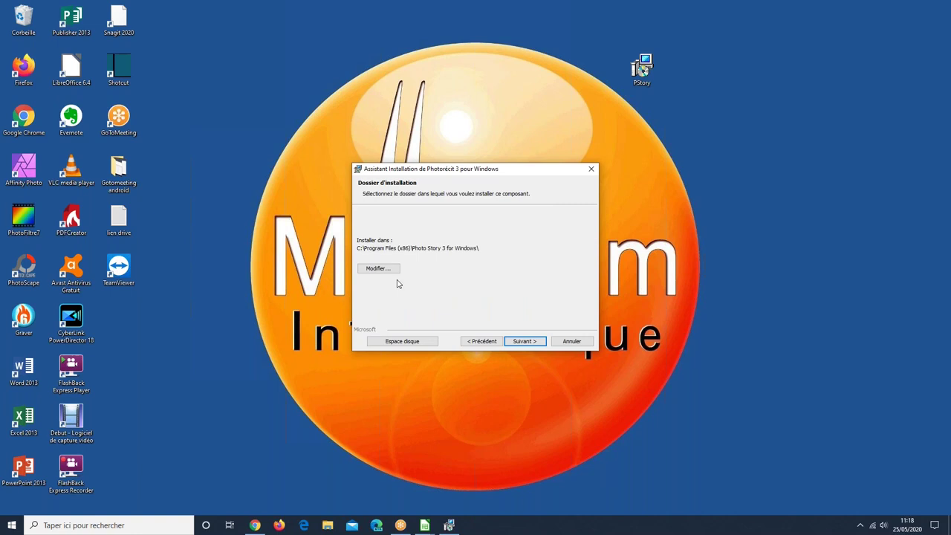
left_click(525, 342)
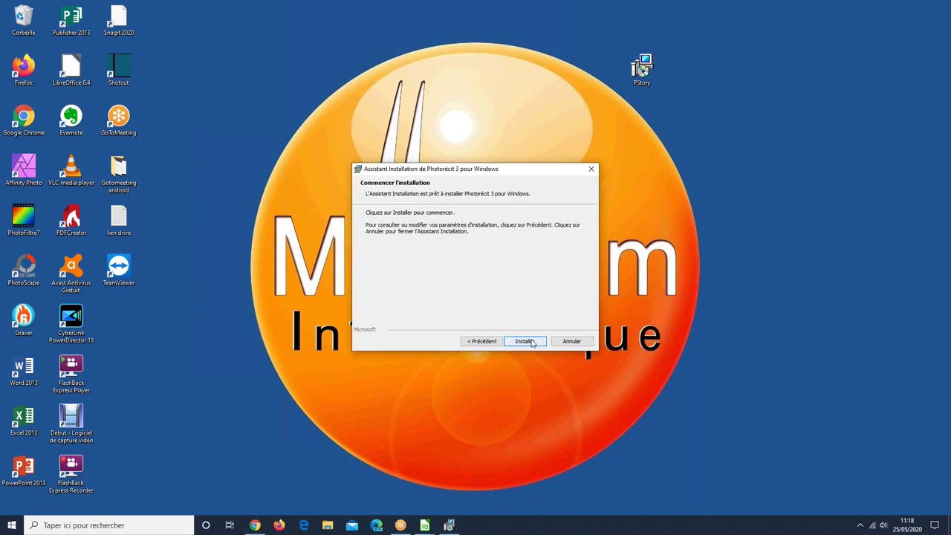
left_click(532, 343)
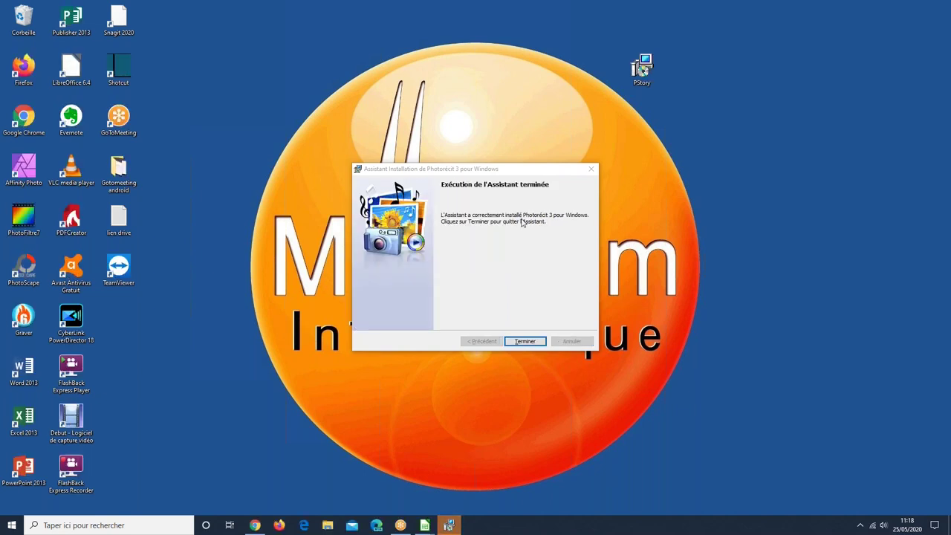
left_click(524, 341)
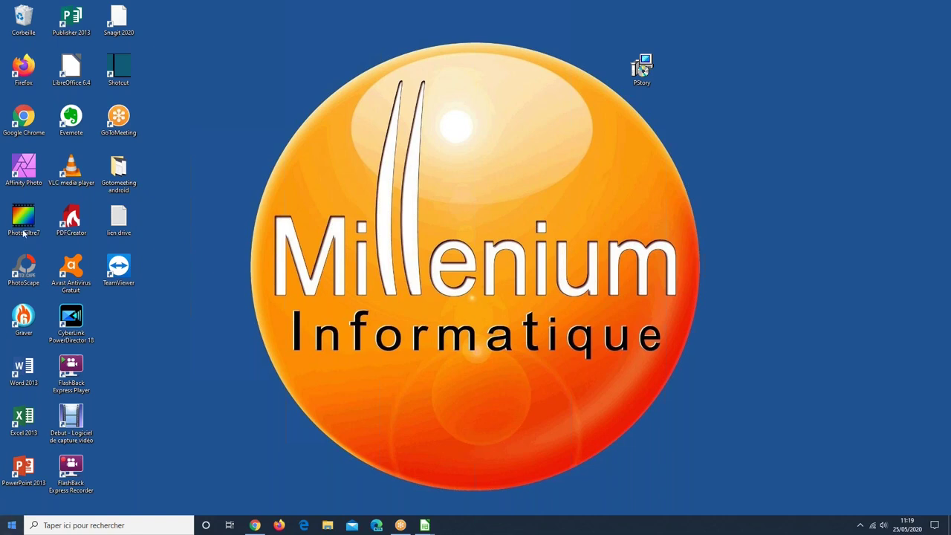
Create a desktop shortcut for Photorécit 3 pour Windows from its entry in the installed applications list.
key("super")
scroll(92, 301, "down", 10)
scroll(92, 301, "down", 5)
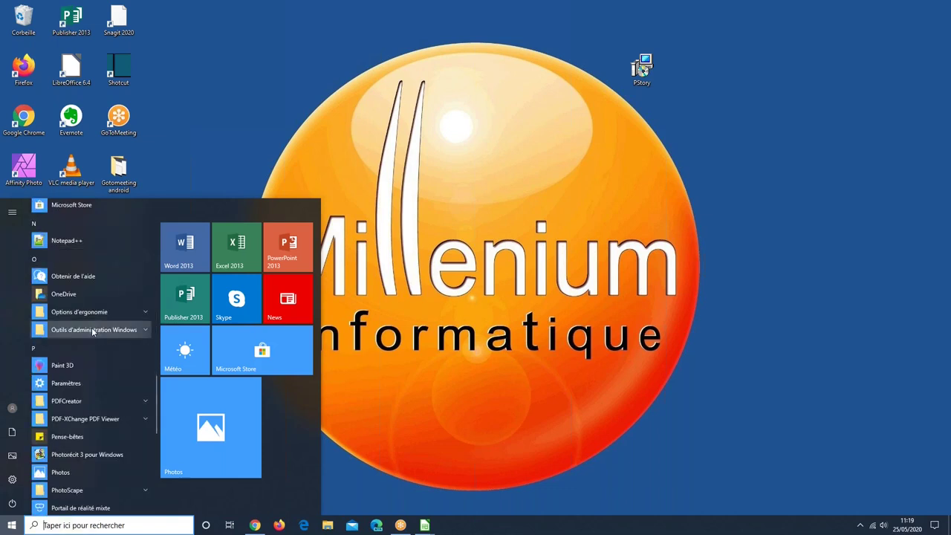
scroll(92, 331, "down", 2)
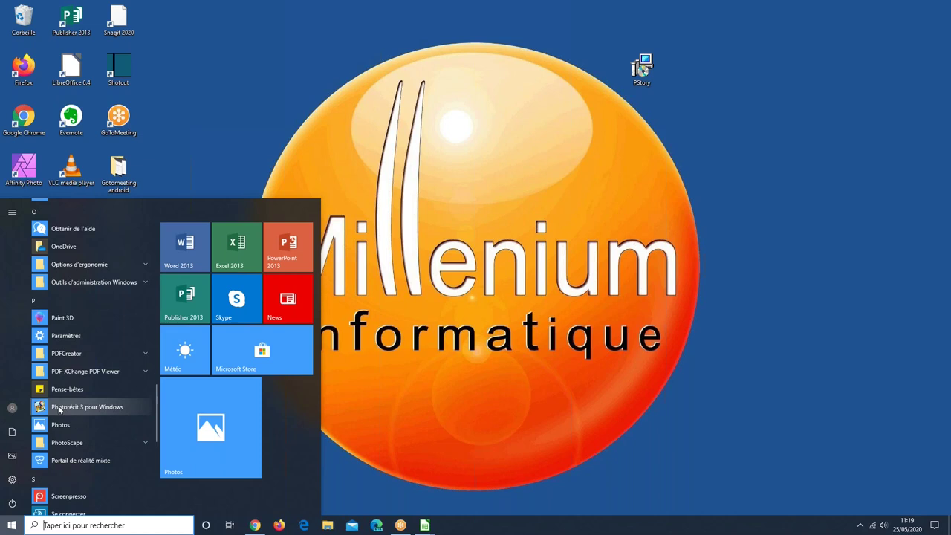
left_click_drag(59, 409, 198, 83)
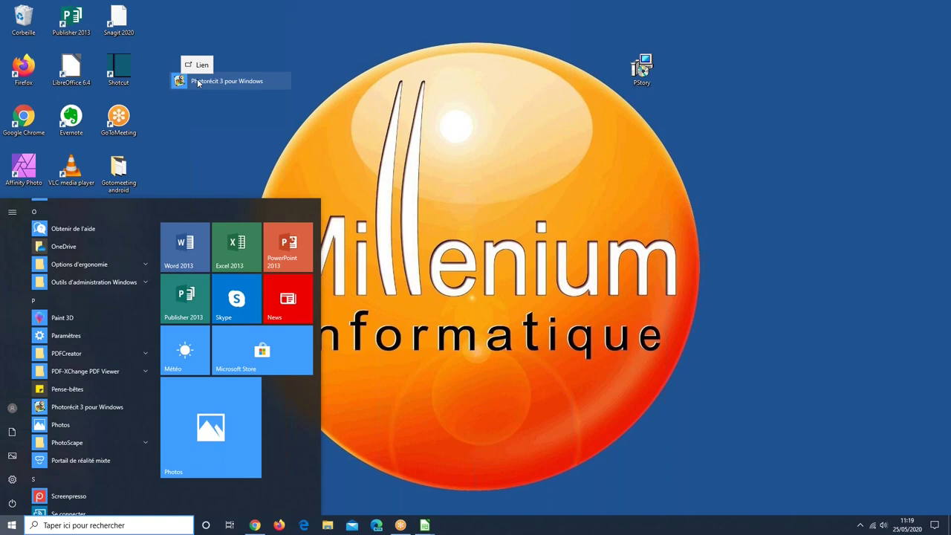
left_click_drag(197, 83, 199, 83)
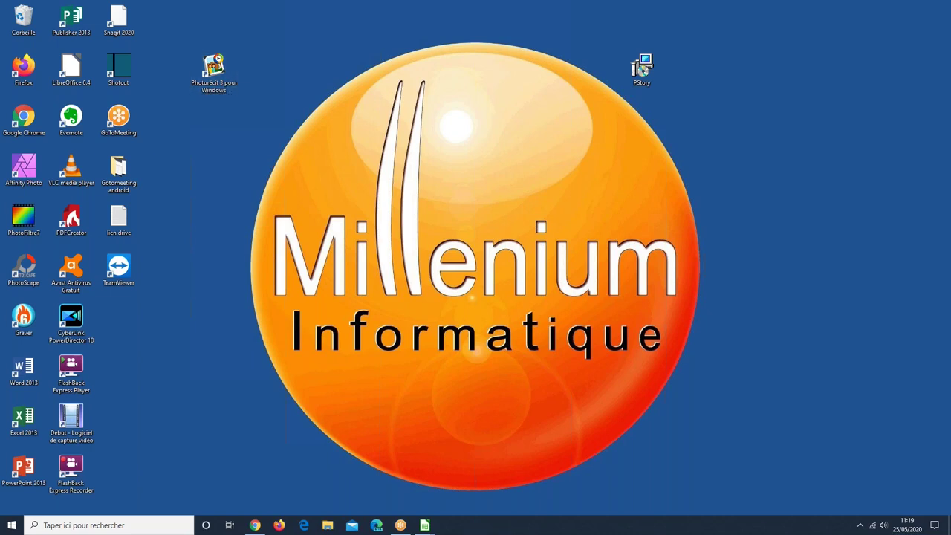
Launch Photorécit 3 with a new story and browse to the échantillons d'image folder to import images.
double_click(216, 72)
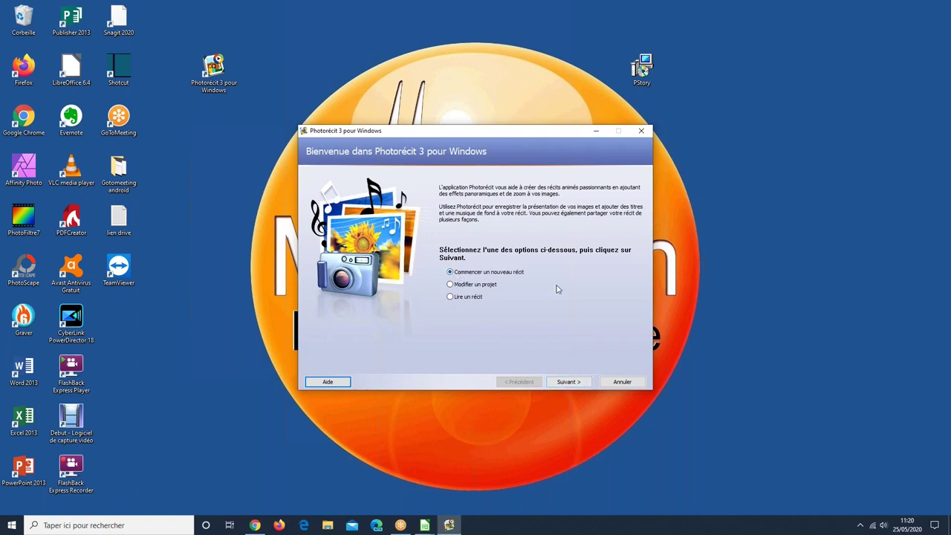
left_click(570, 382)
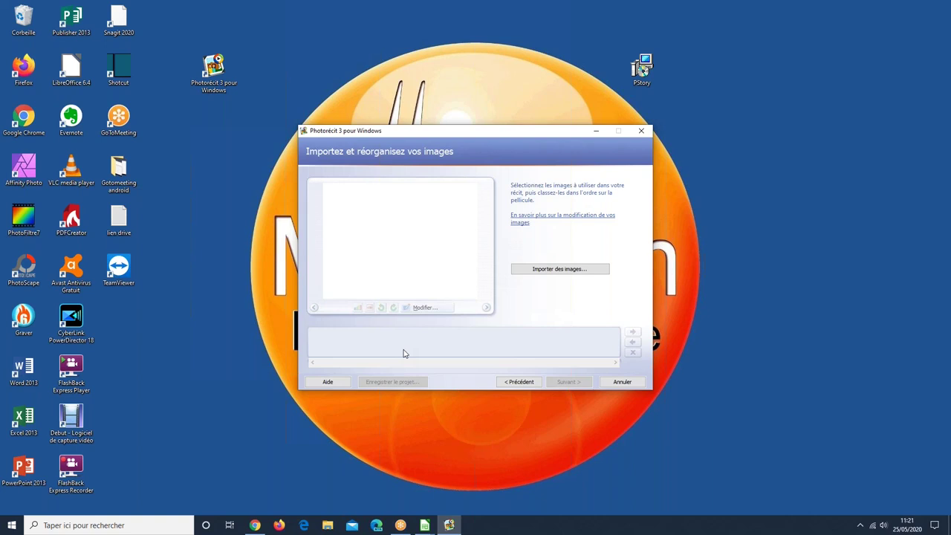
left_click(543, 271)
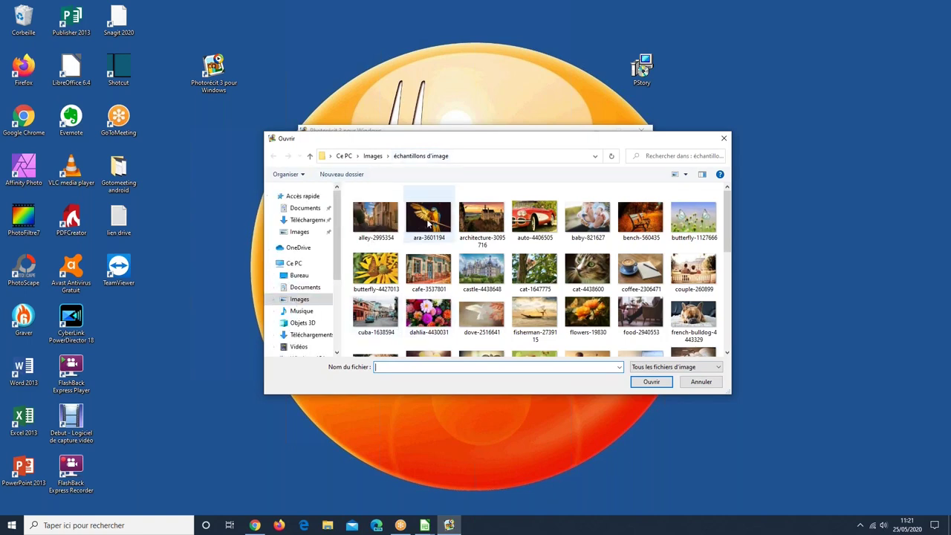
left_click(301, 300)
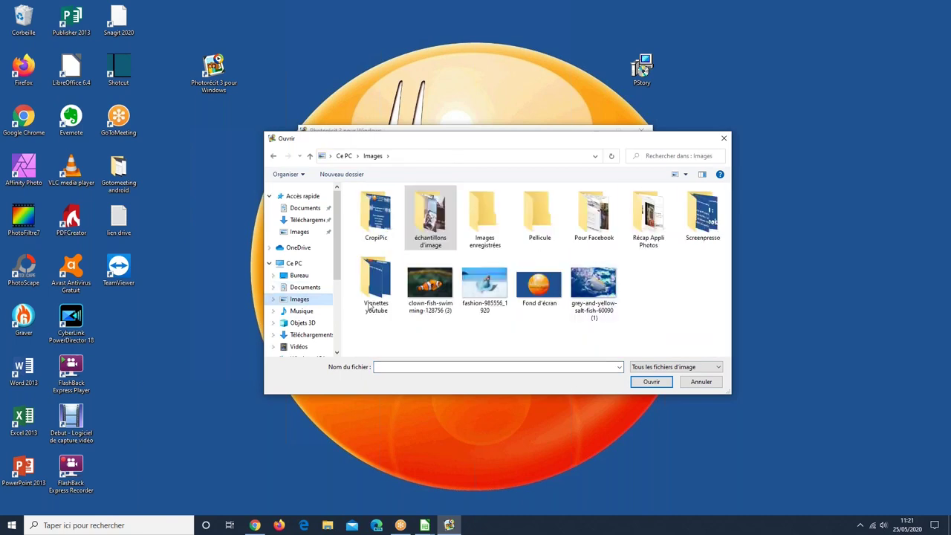
double_click(440, 217)
Try to import the consecutive images from alley-2995354 through cafe-3537801, and reopen the image import dialog.
left_click(387, 223)
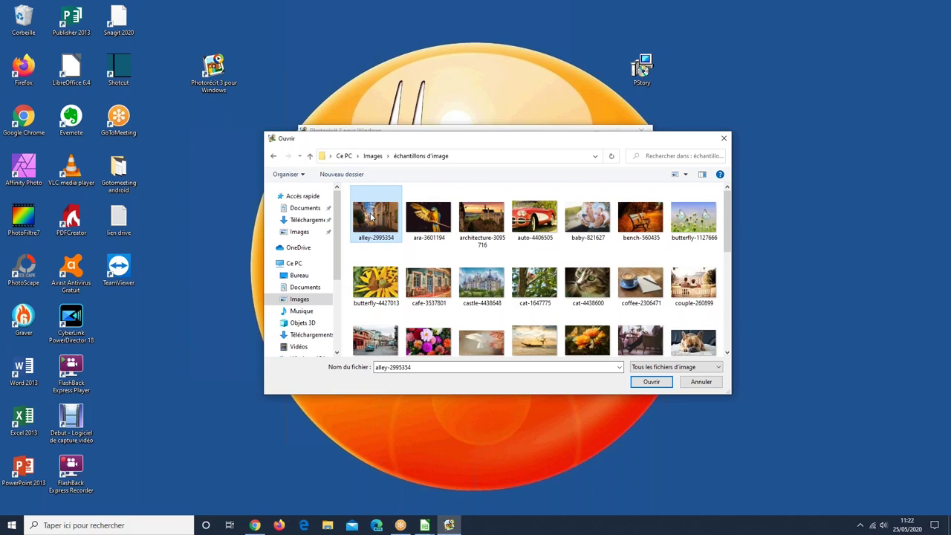
left_click(435, 286, "shift")
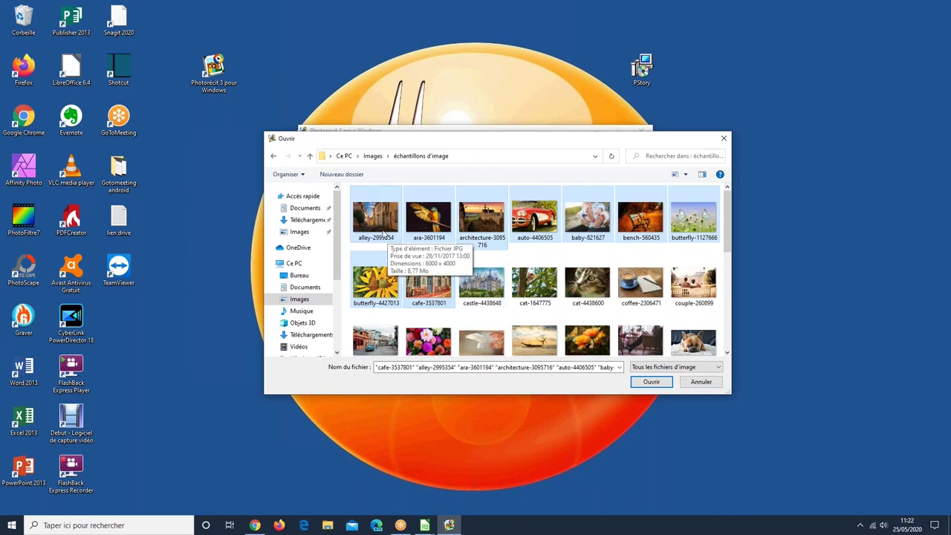
key("Return")
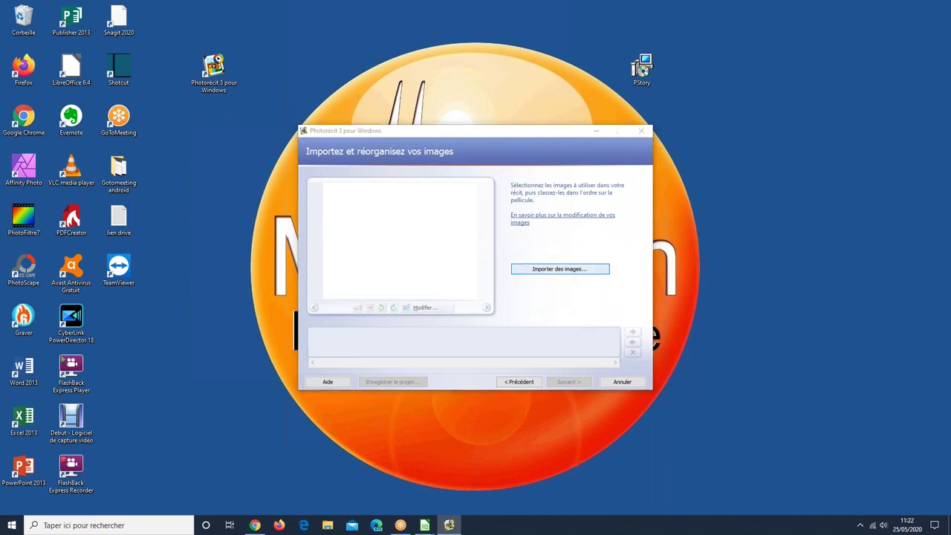
key("Return")
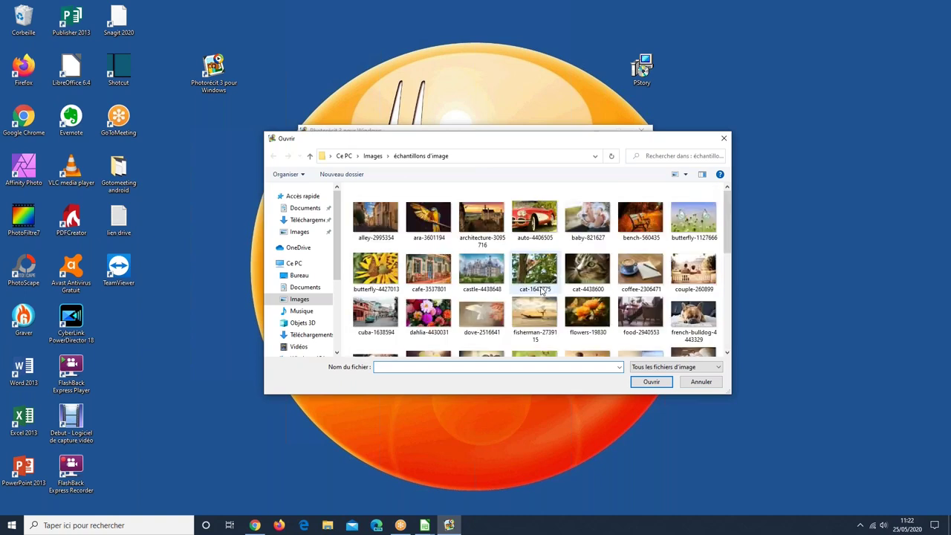
Select all the images in the échantillons d'image folder and check the selection down to the last one.
left_click(377, 226)
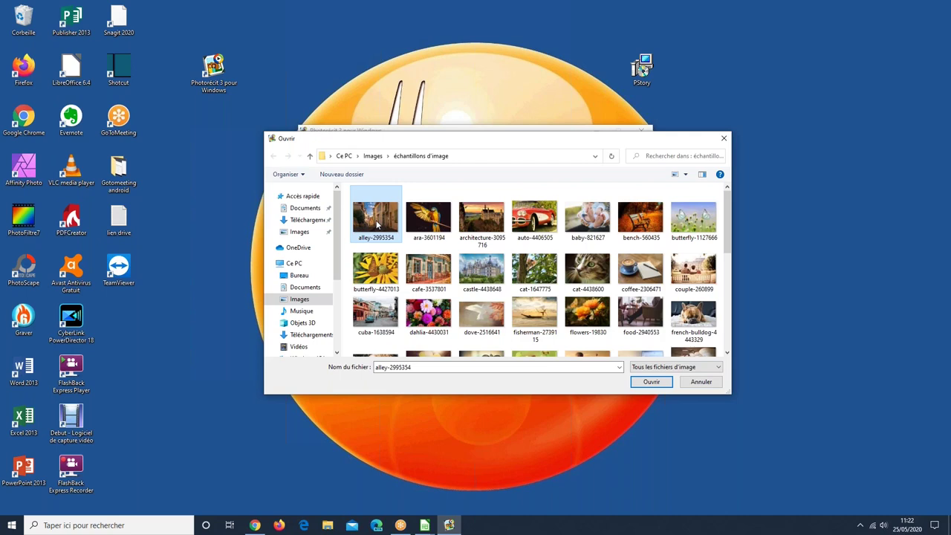
key("ctrl+a")
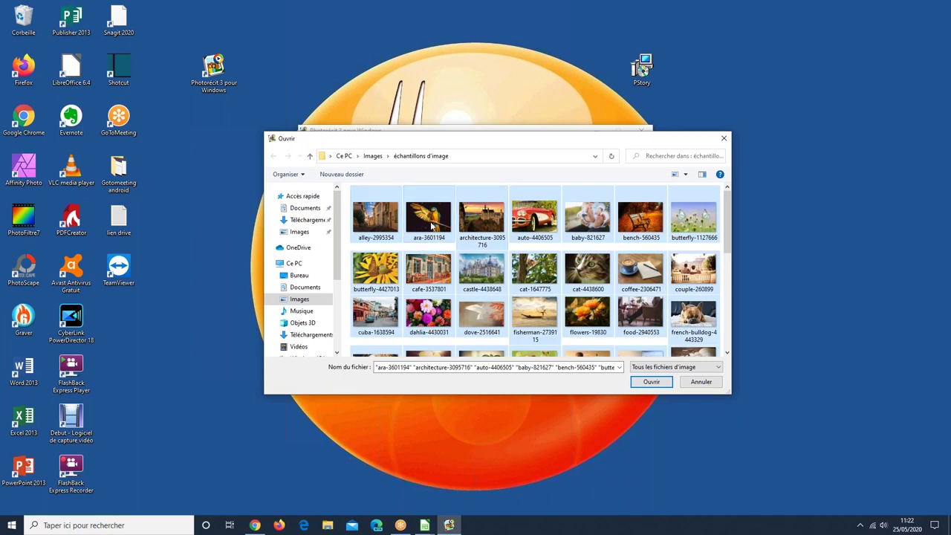
left_click(432, 227)
left_click(395, 227)
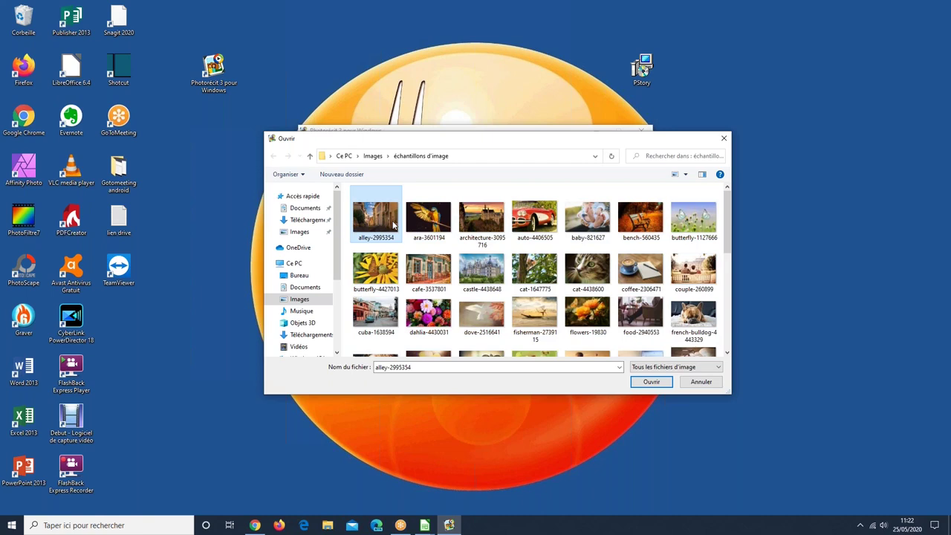
key("ctrl+a")
scroll(418, 307, "down", 5)
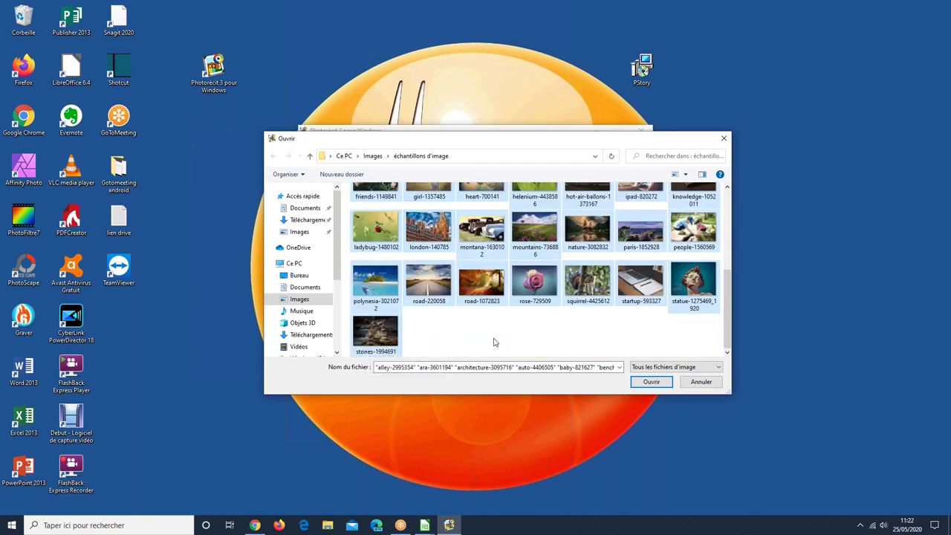
Clear the selection, go back to alley-2995354 and reselect every image in the folder.
left_click(489, 334)
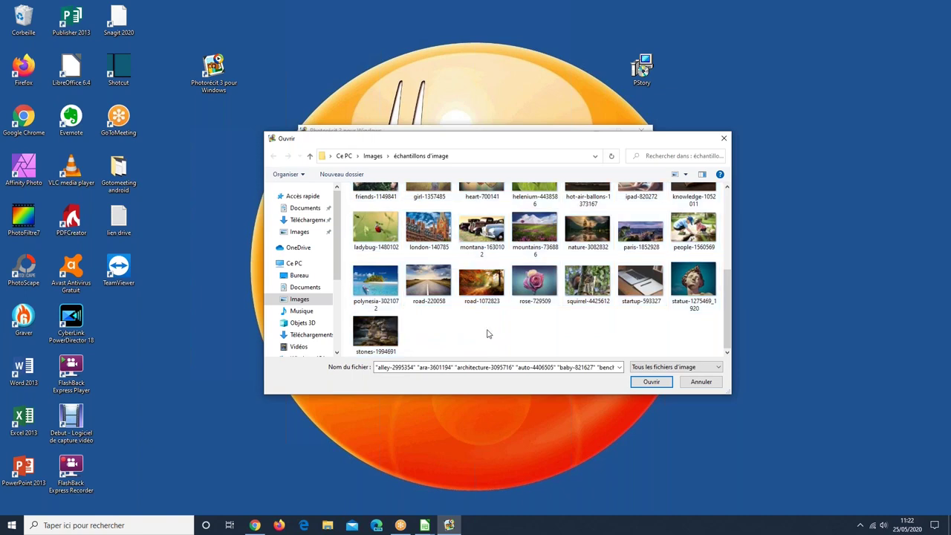
scroll(488, 334, "up", 5)
scroll(488, 334, "down", 5)
scroll(488, 334, "up", 5)
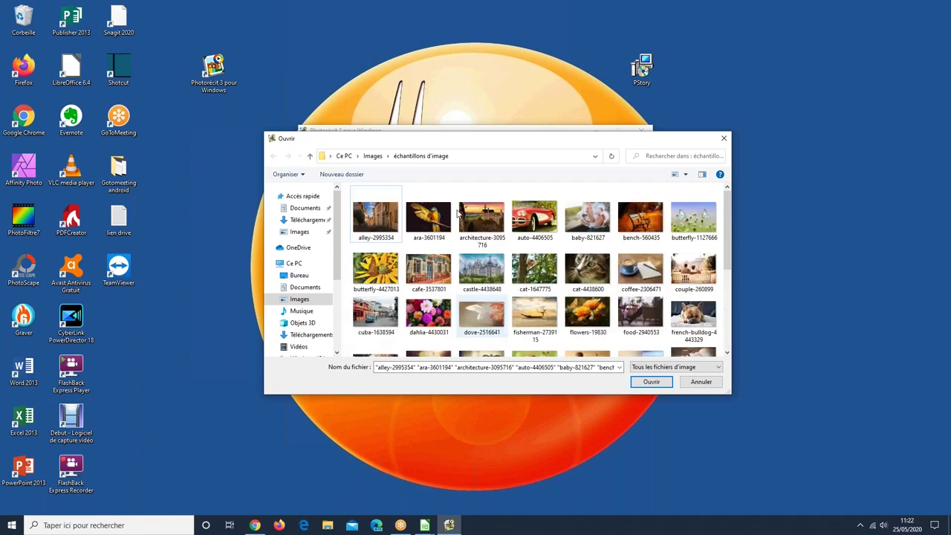
left_click(392, 216)
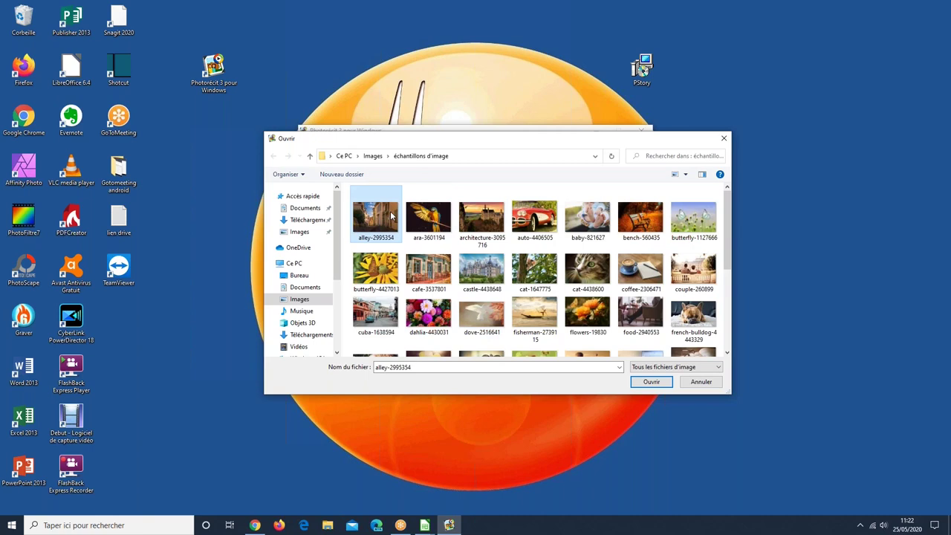
key("ctrl+a")
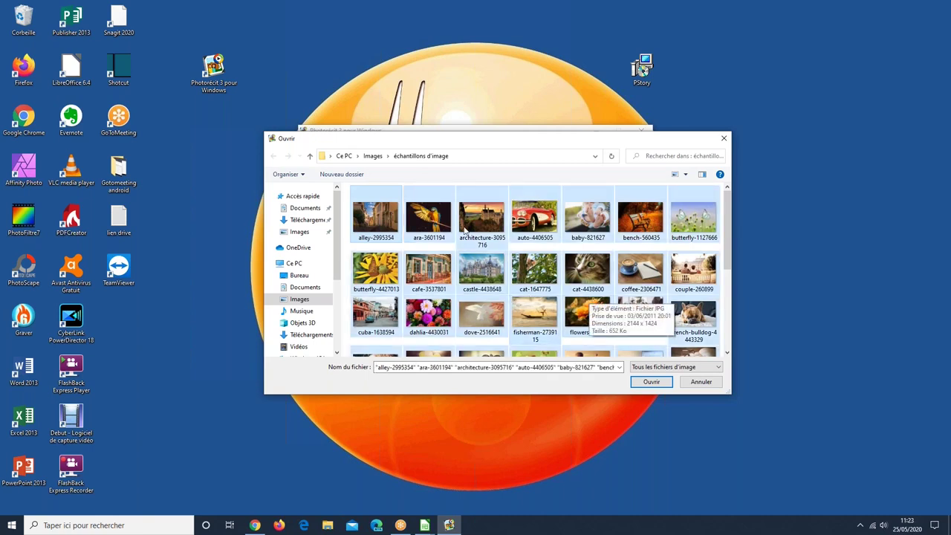
Select the consecutive images from alley-2995354 through castle-4438648, and reduce the selection to alley-2995354 alone.
left_click(374, 228)
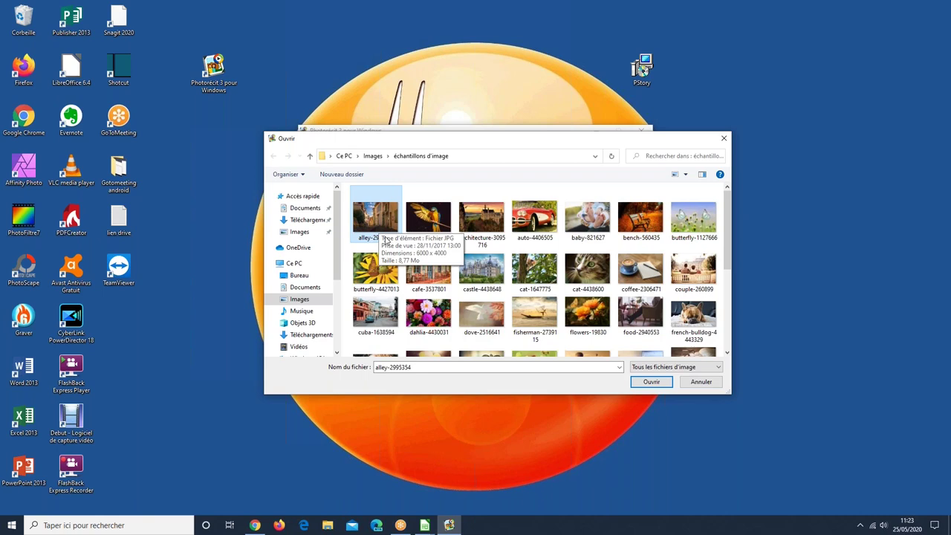
left_click(495, 272, "shift")
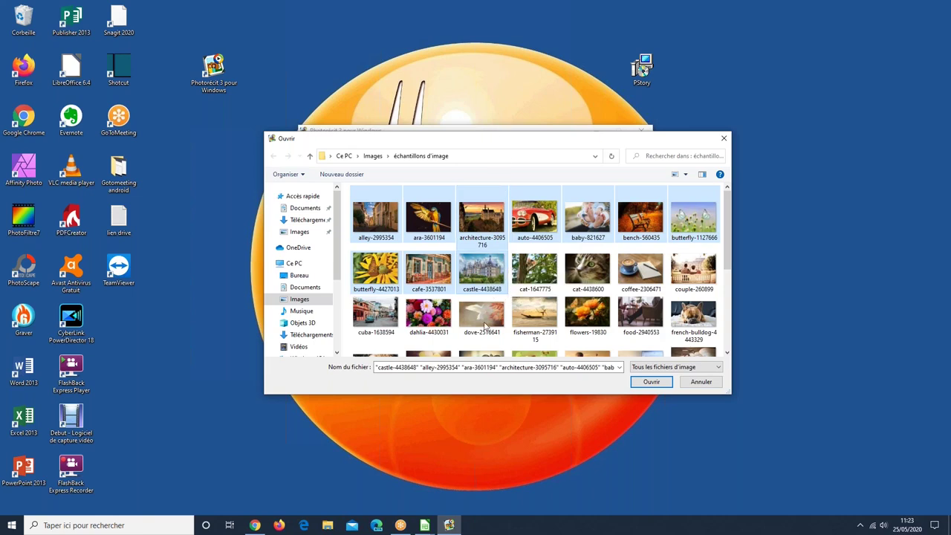
left_click(377, 226)
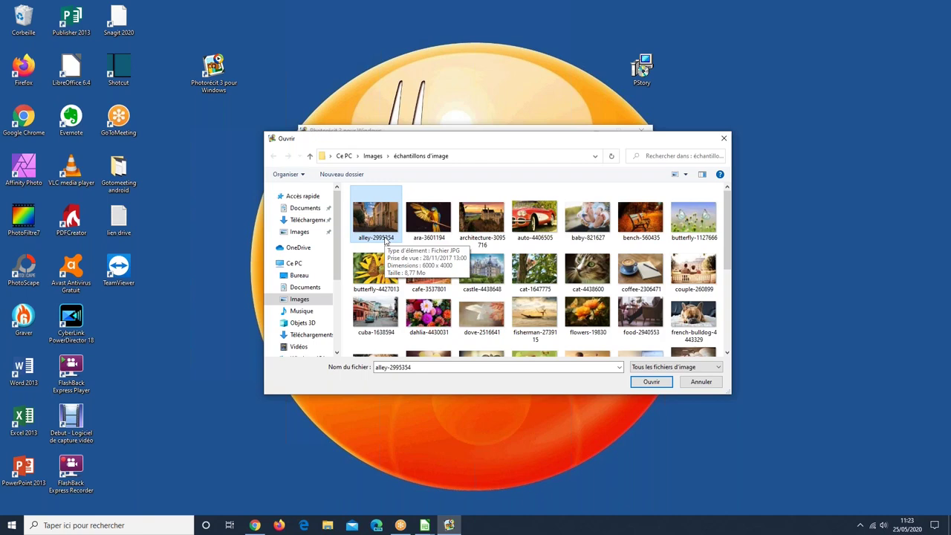
Switch to Google Chrome and close its window with the GoToMeeting pages.
left_click(254, 525)
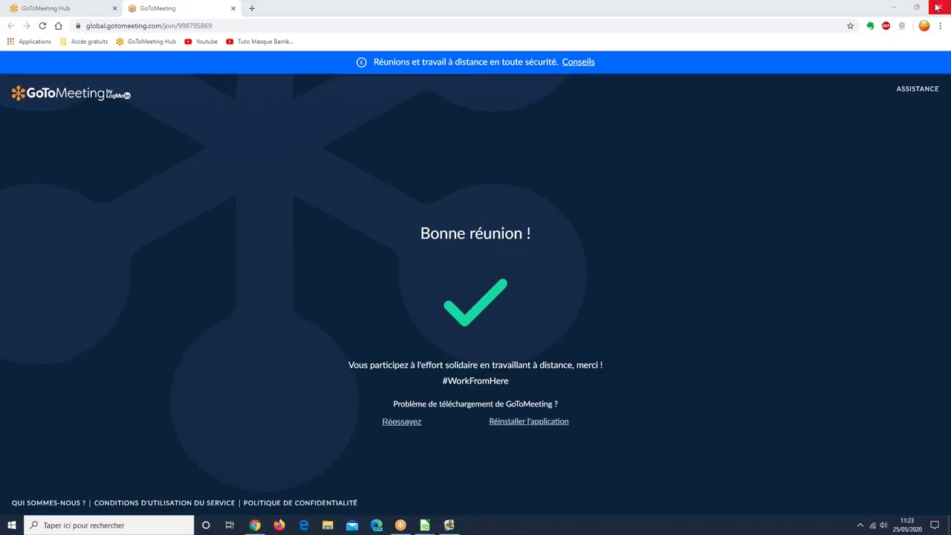
left_click(938, 8)
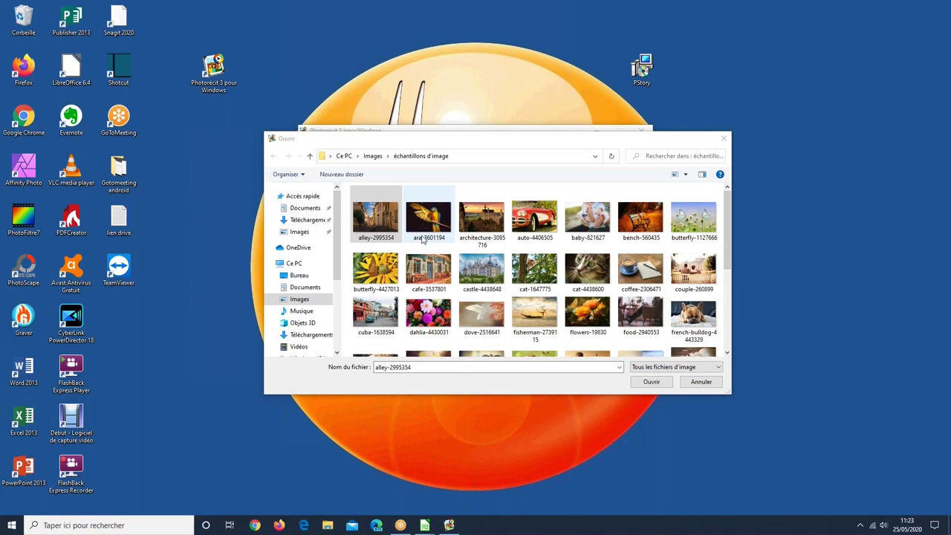
Select the range of images starting at alley-2995354 and ending at castle-4438648 in the import dialog.
left_click(371, 225)
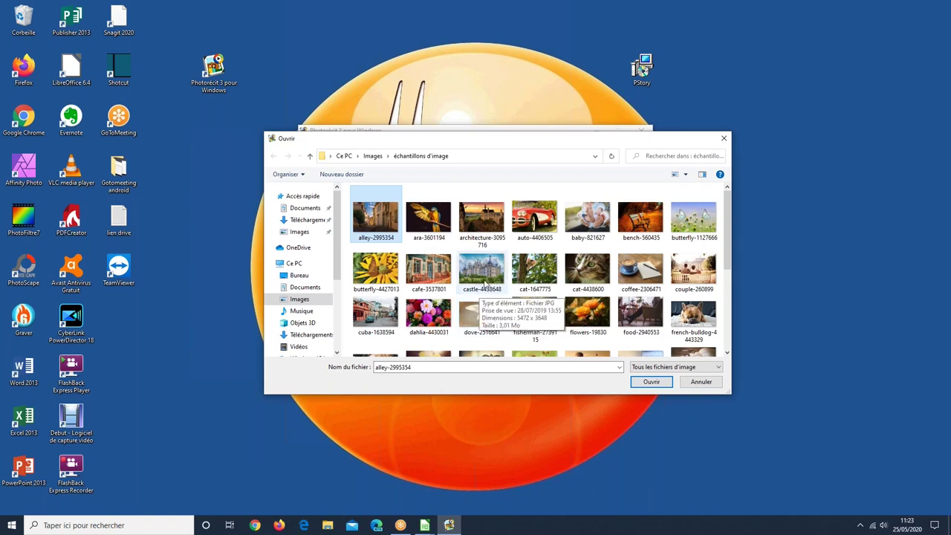
left_click(484, 286, "shift")
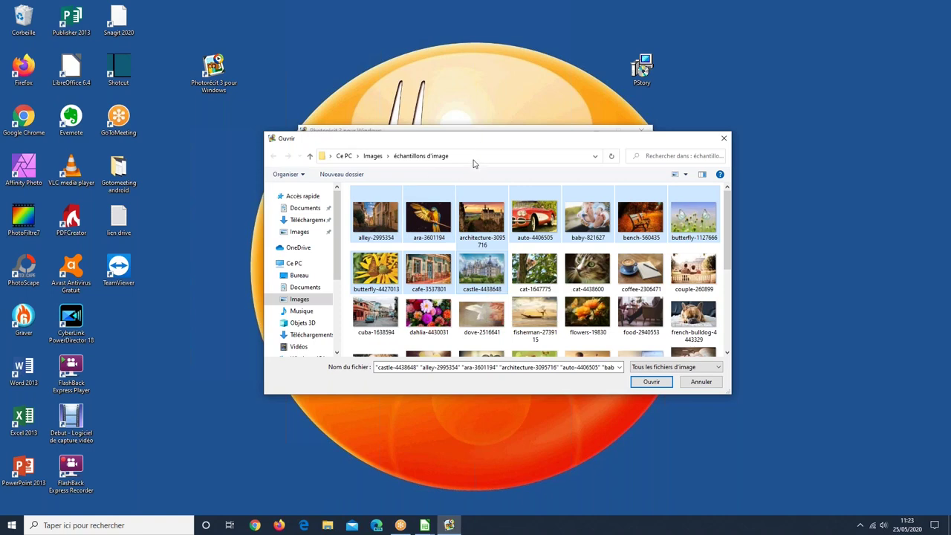
Replace the current selection with the images alley-2995354, architecture-3095716, baby-821627 and butterfly-1127666.
left_click(483, 286)
left_click(376, 228)
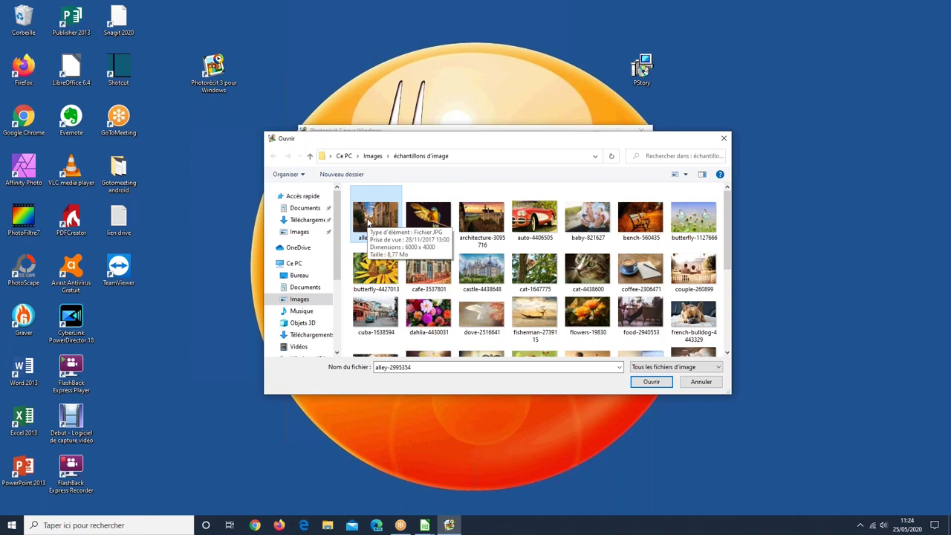
left_click(487, 219, "ctrl")
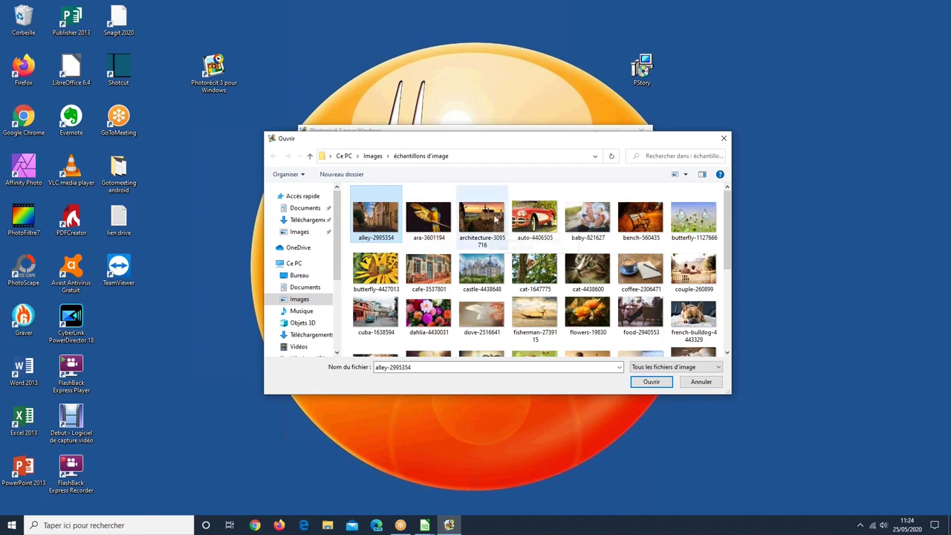
left_click(595, 216, "ctrl")
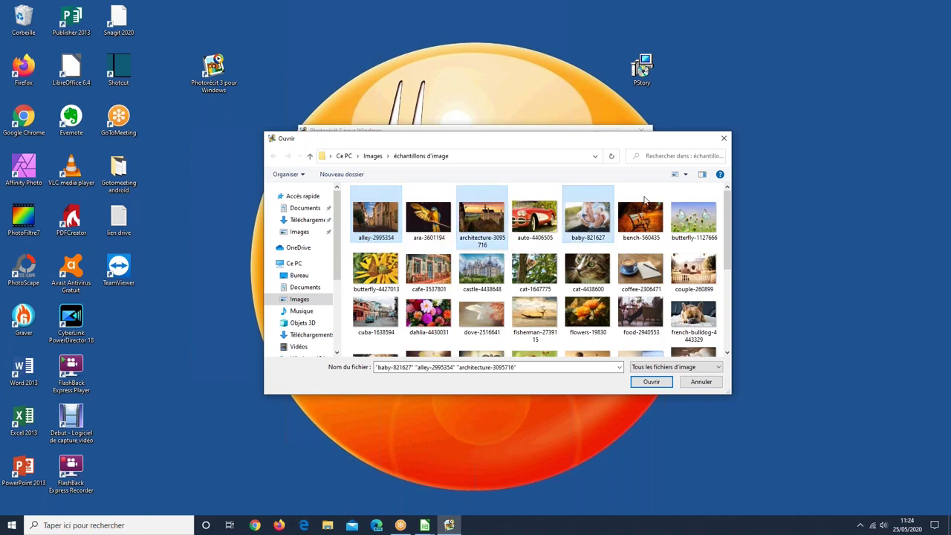
left_click(694, 217, "ctrl")
Add butterfly-4427013, castle-4438648, cat-4438600, couple-260899, cuba-1638594 and dove-2516641 to the selection and import all the selected images.
left_click(376, 269, "ctrl")
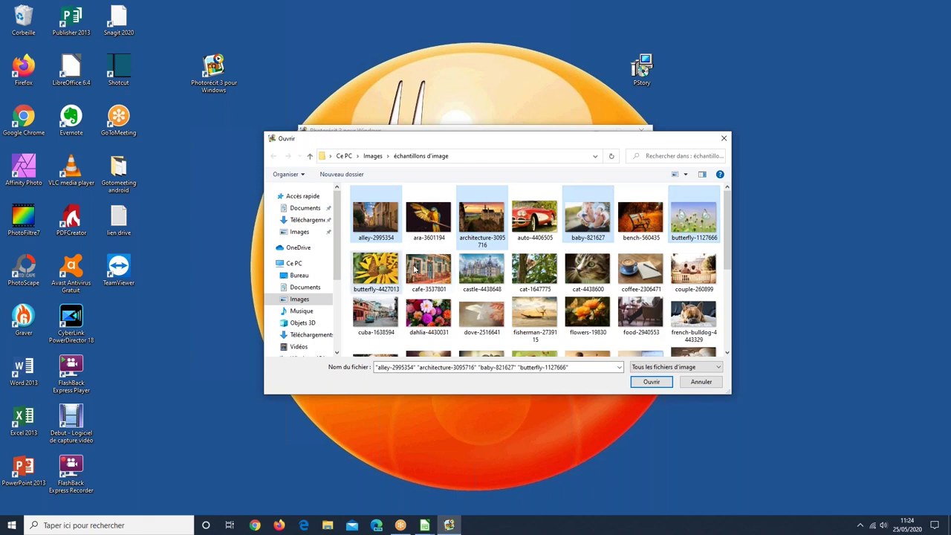
left_click(481, 269, "ctrl")
left_click(594, 273, "ctrl")
left_click(692, 270, "ctrl")
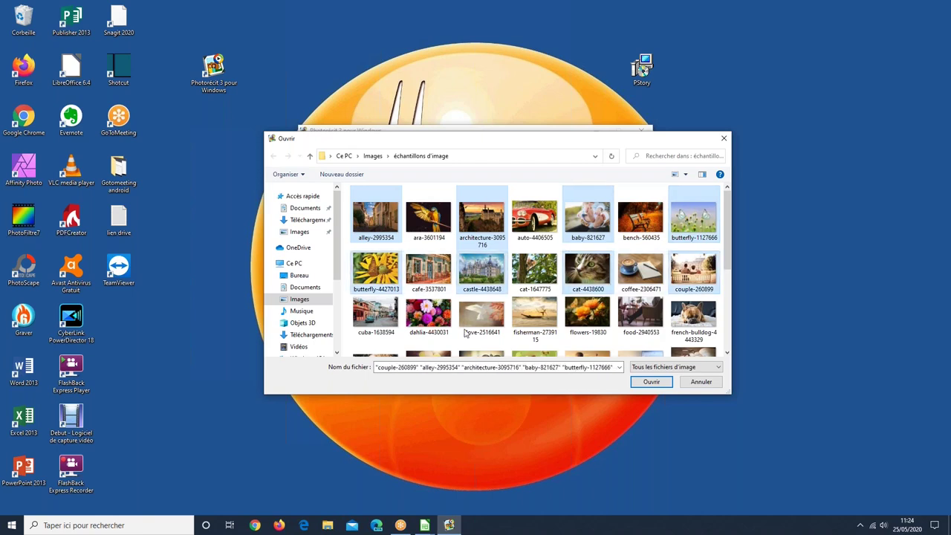
left_click(482, 314, "ctrl")
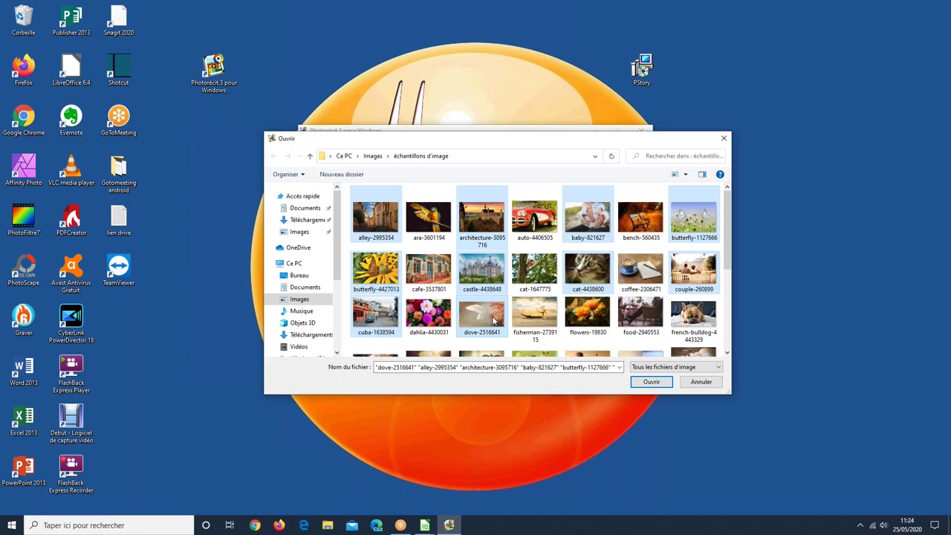
left_click(651, 382)
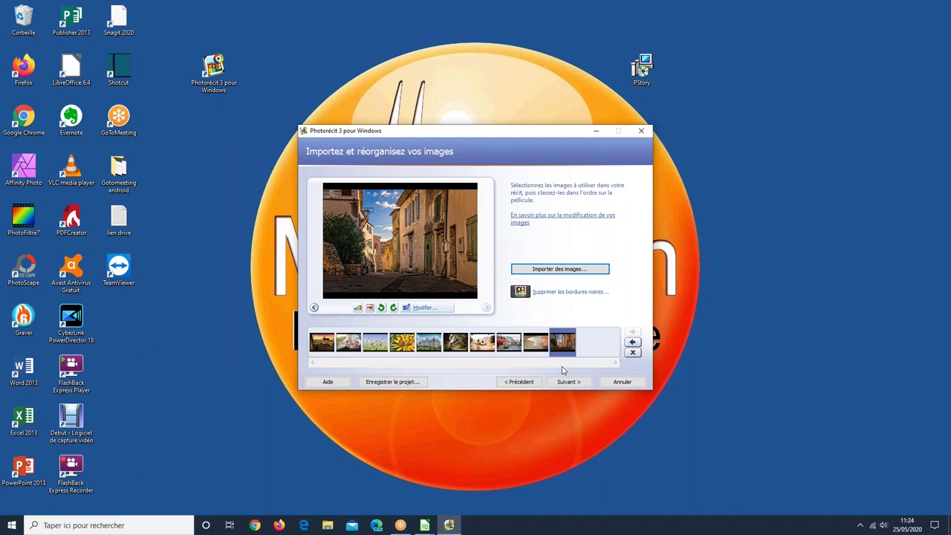
Import the additional images polynesia-3021072, road-220058 and ladybug-1480102 from the échantillons d'image folder into the story.
left_click(589, 271)
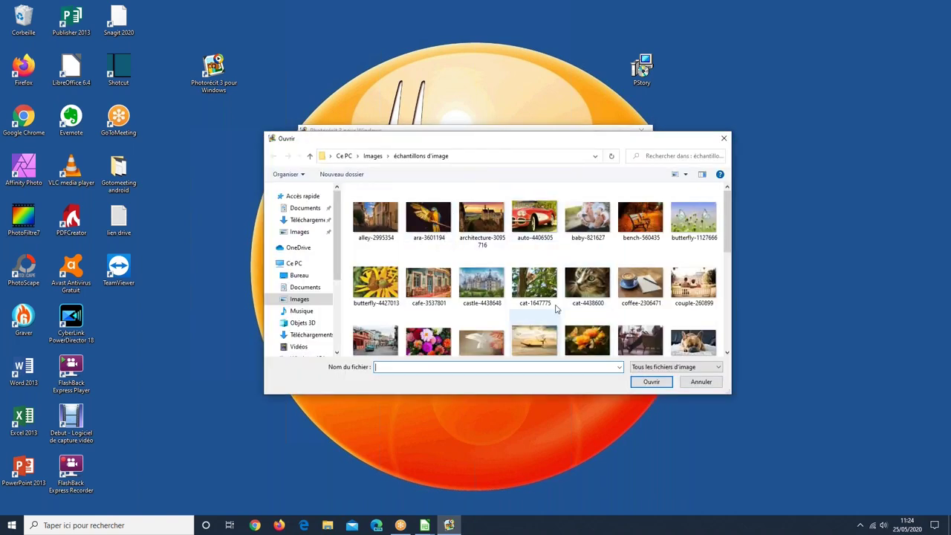
scroll(556, 309, "down", 5)
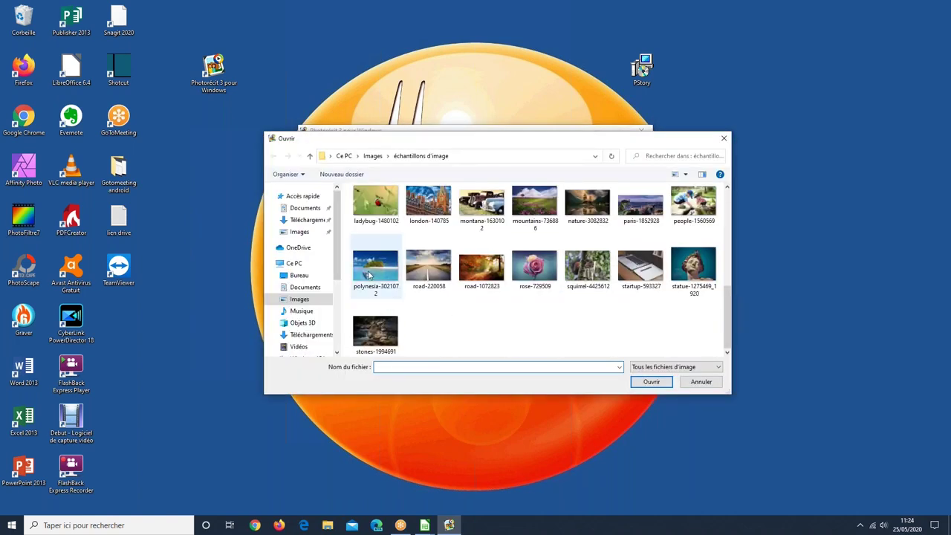
left_click(369, 275)
left_click(429, 267, "ctrl")
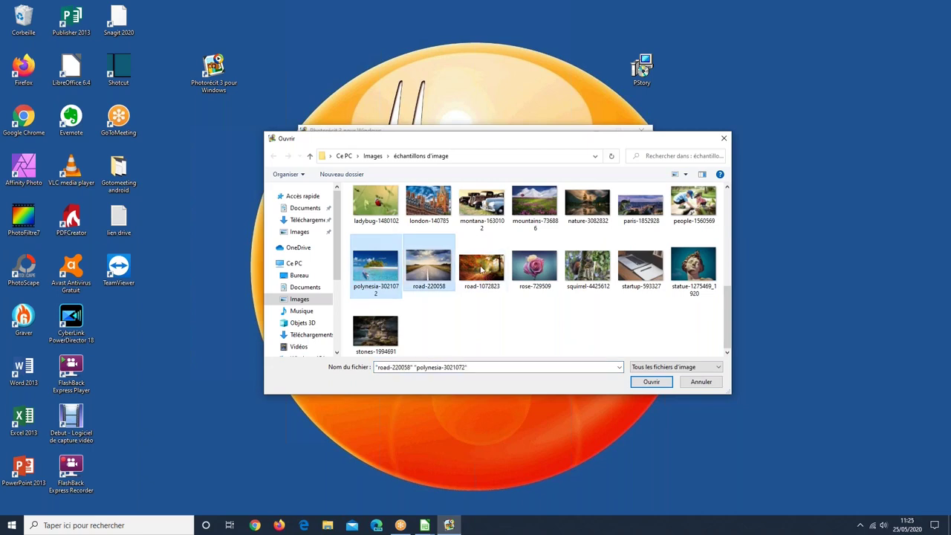
left_click(365, 212, "ctrl")
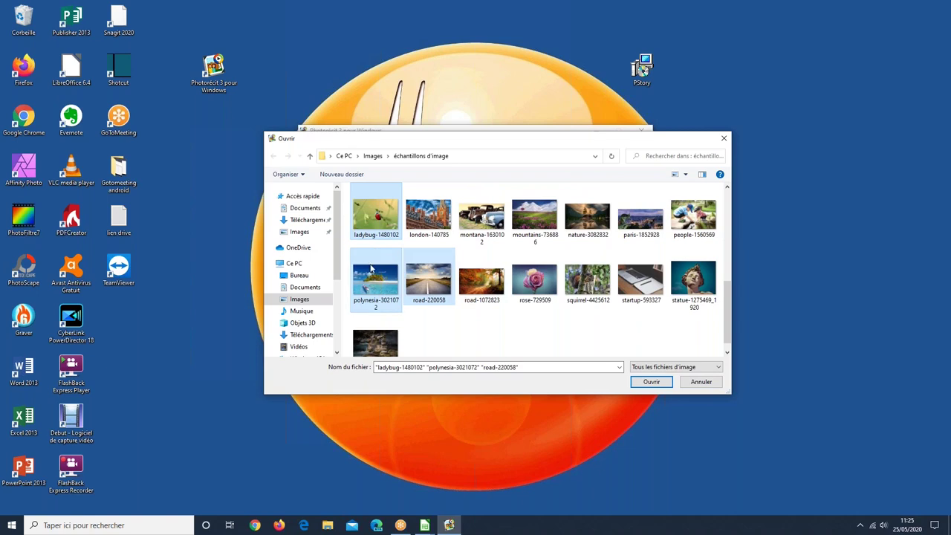
left_click(649, 382)
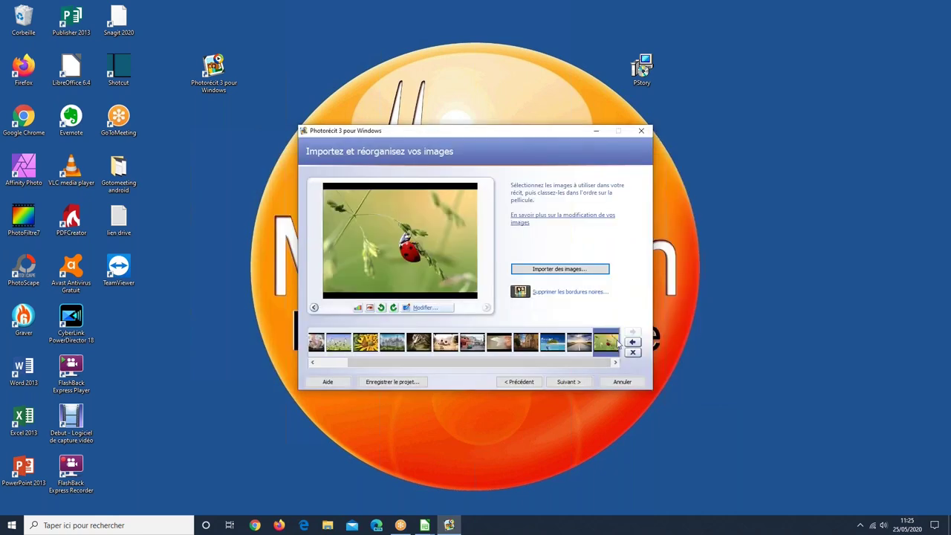
Remove the black borders from the story's images, accepting the castle picture's crop individually and the remaining crops all at once.
left_click_drag(368, 364, 338, 368)
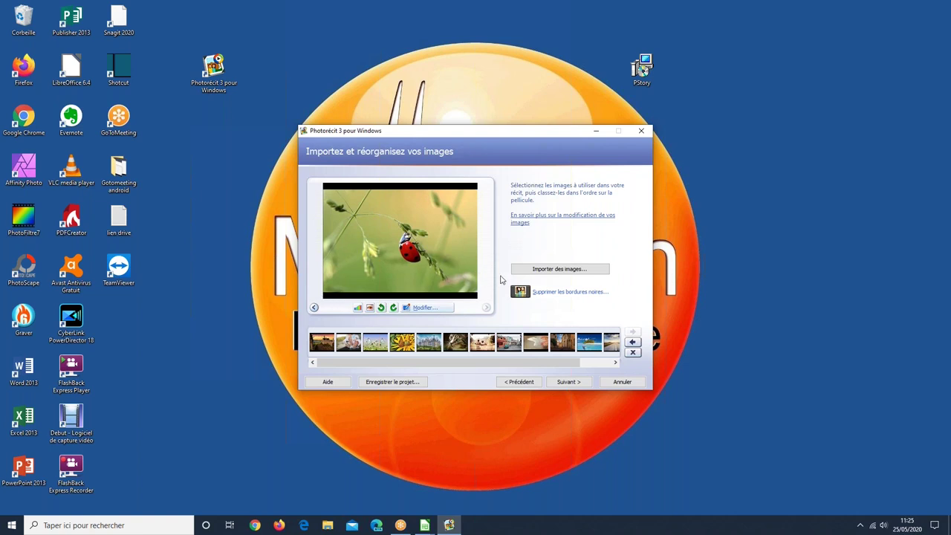
left_click(573, 296)
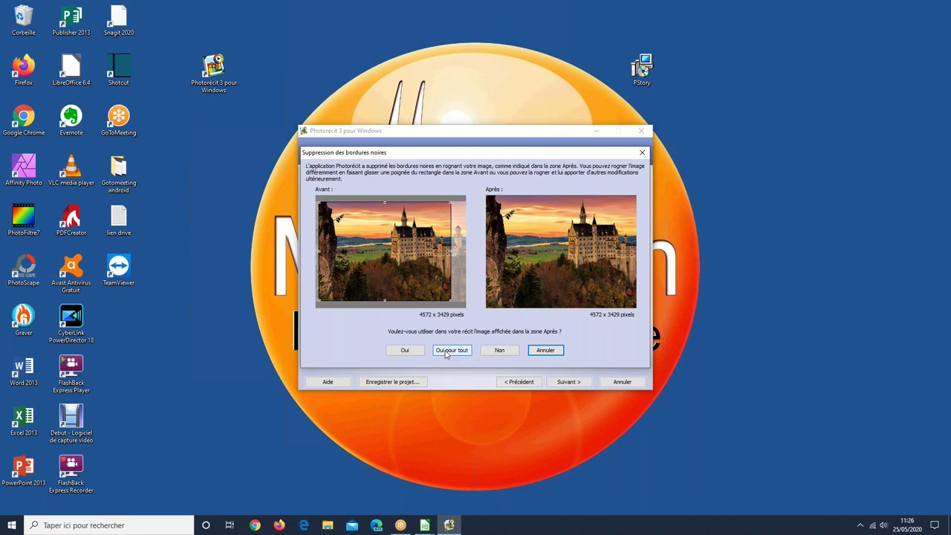
left_click(401, 353)
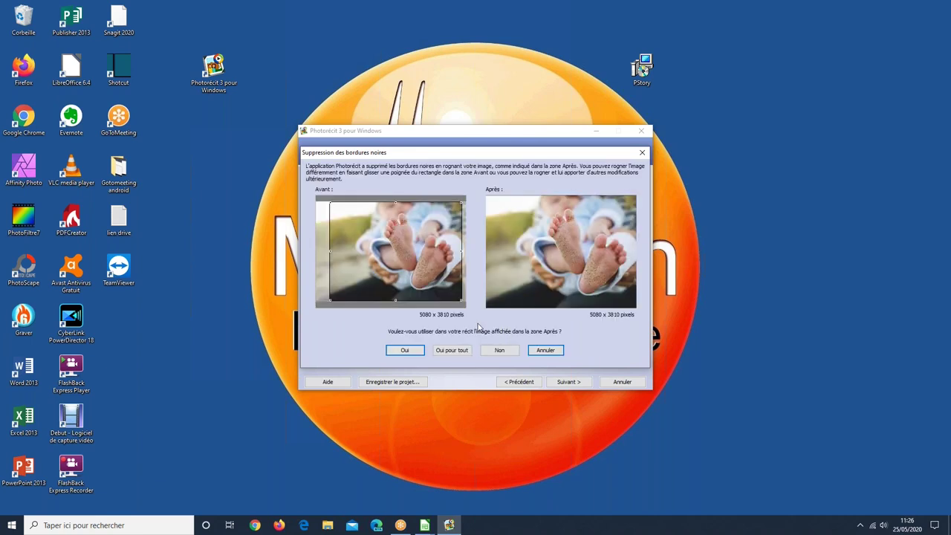
left_click(455, 350)
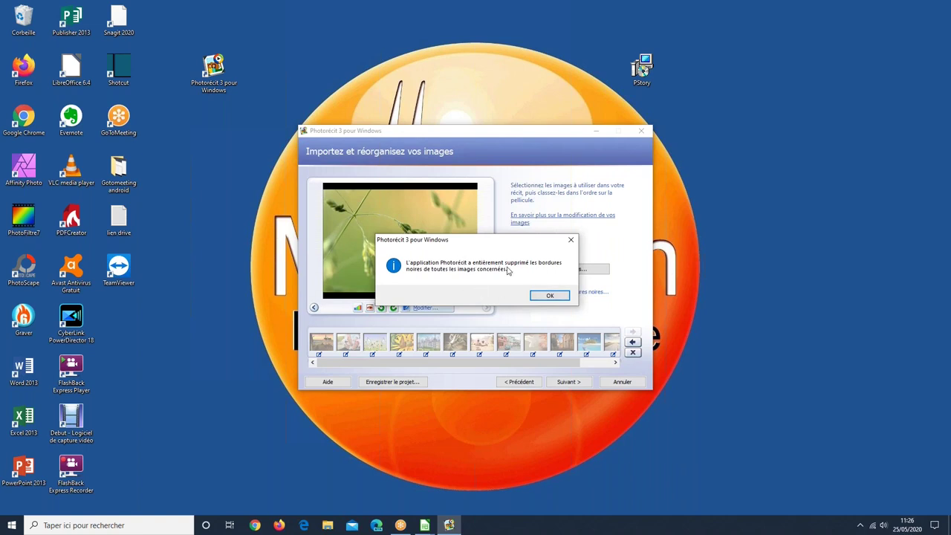
left_click(550, 296)
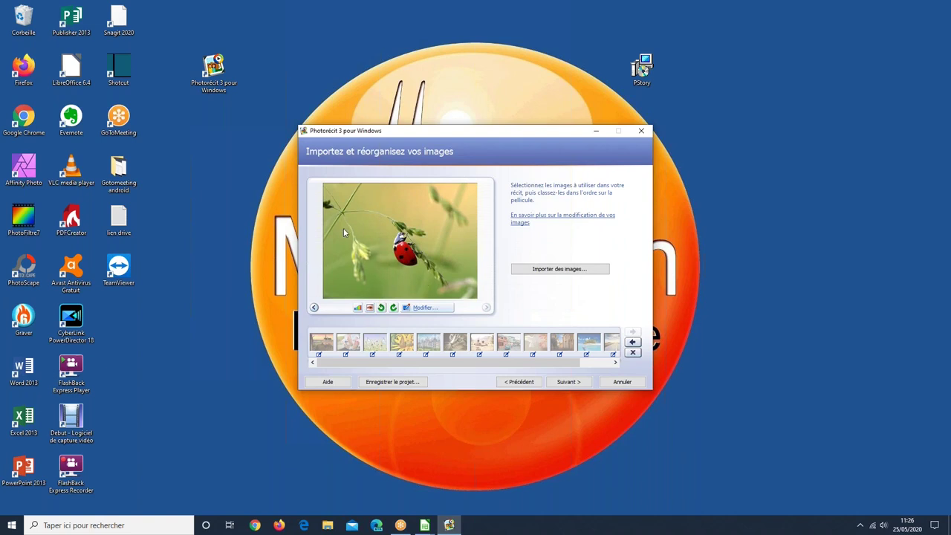
Preview the first images of the story, go back to the baby's feet picture and correct its colour levels and red-eye effect.
left_click(320, 344)
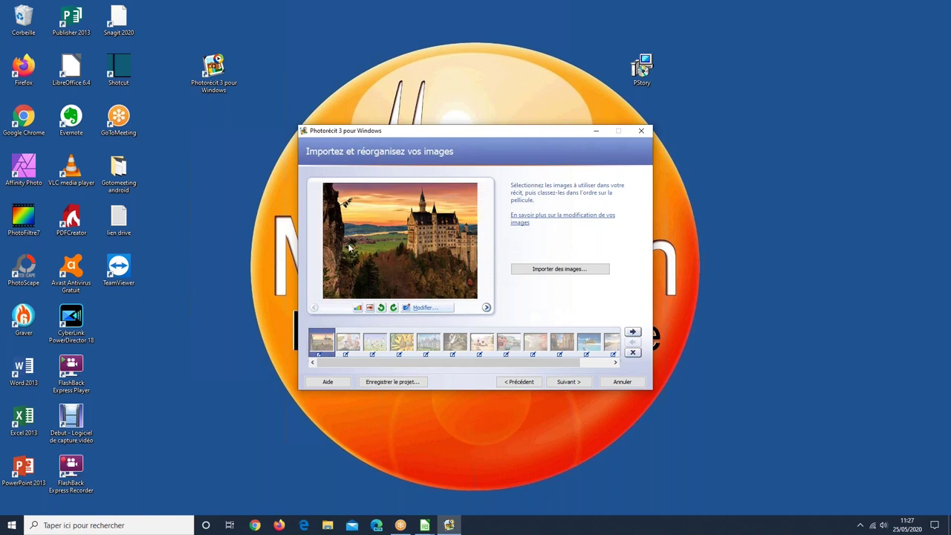
left_click(487, 307)
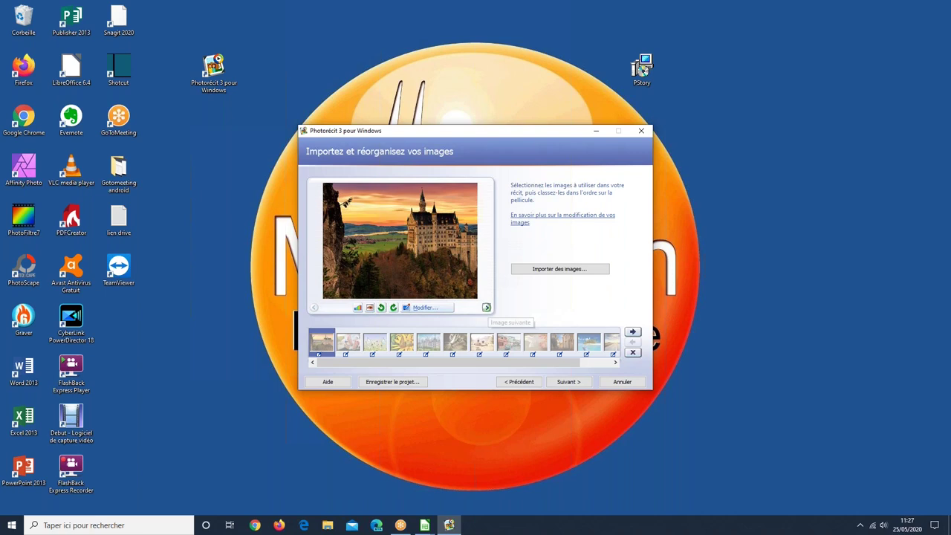
left_click(487, 307)
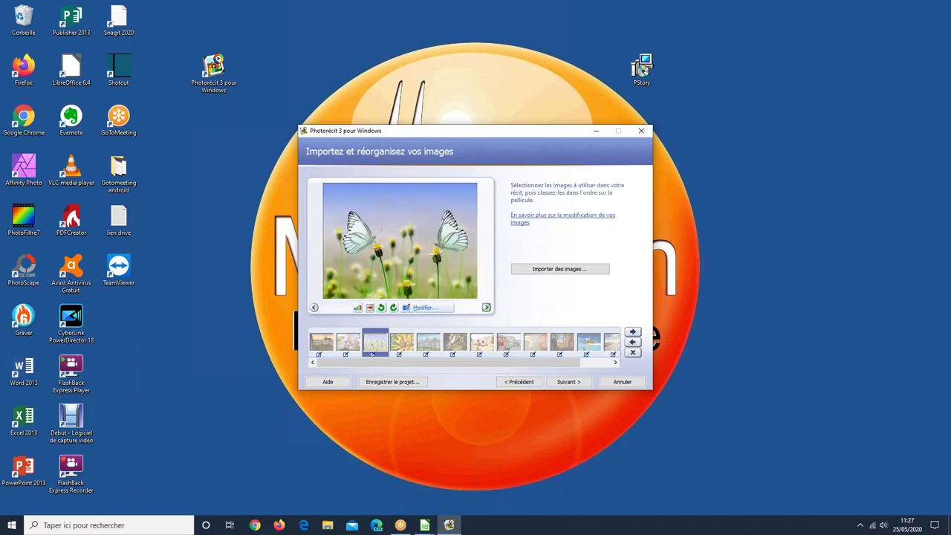
left_click(487, 307)
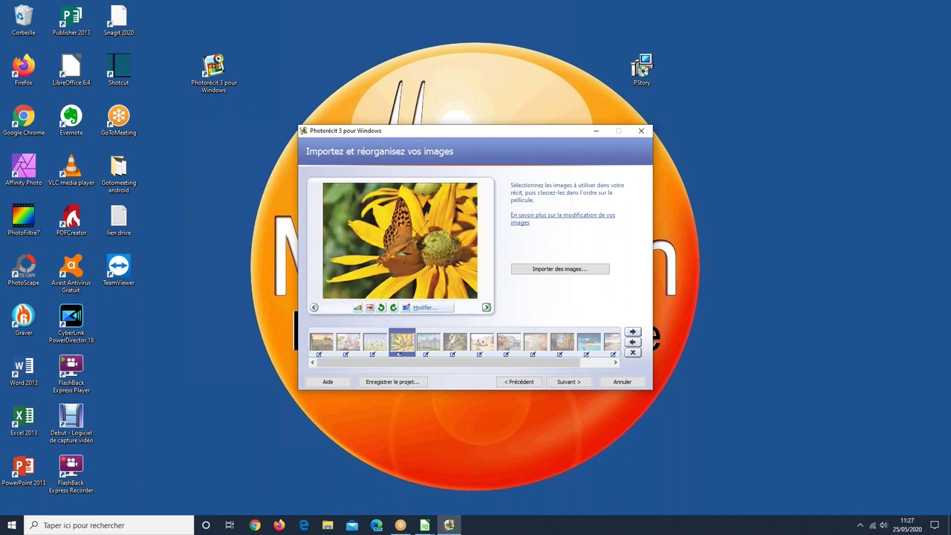
left_click(314, 307)
left_click(314, 307)
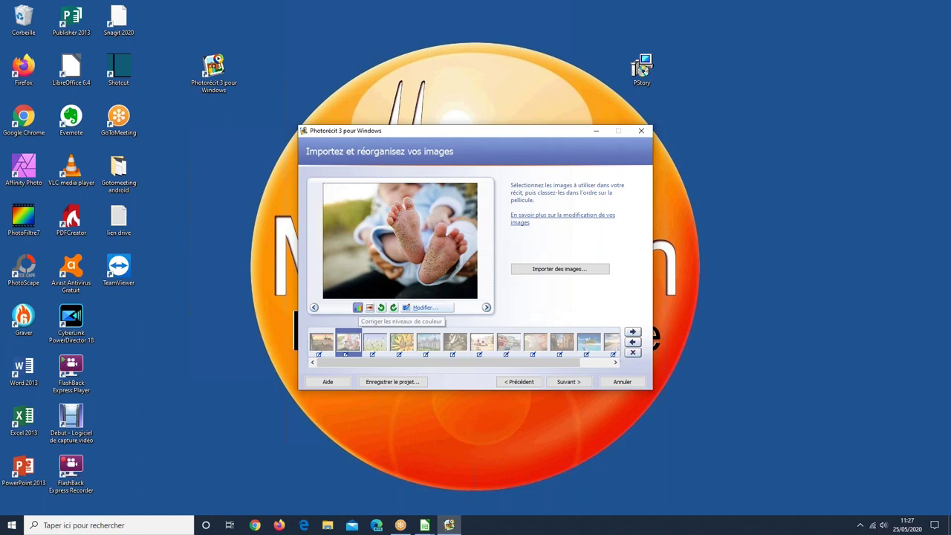
left_click(358, 308)
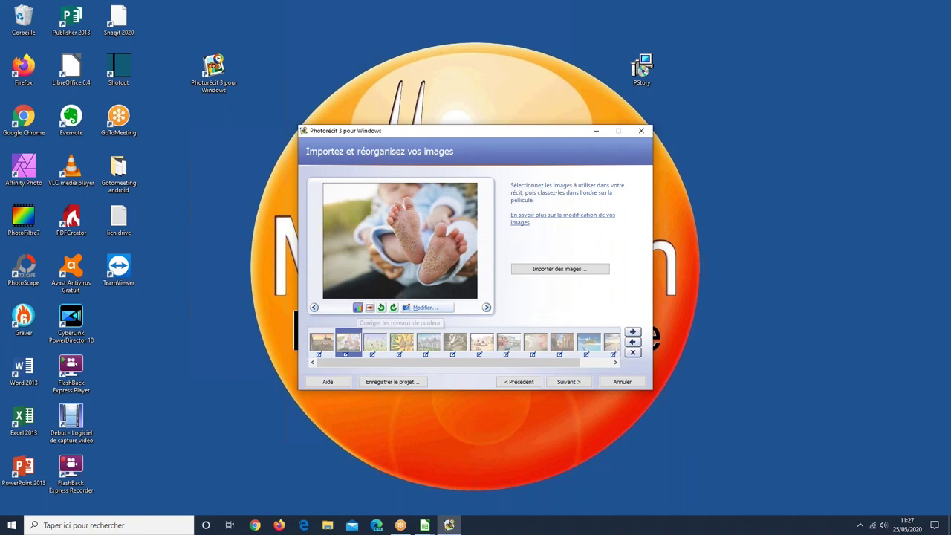
left_click(358, 308)
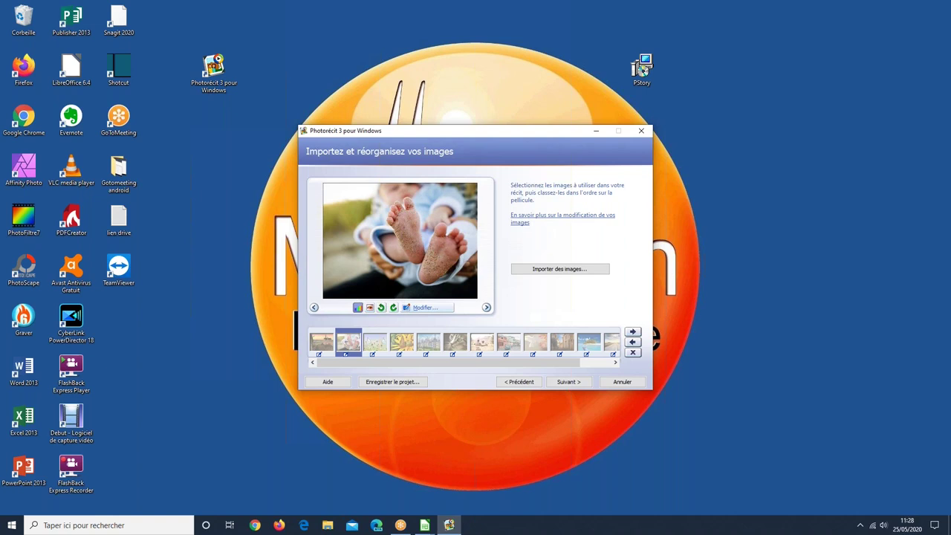
left_click(370, 309)
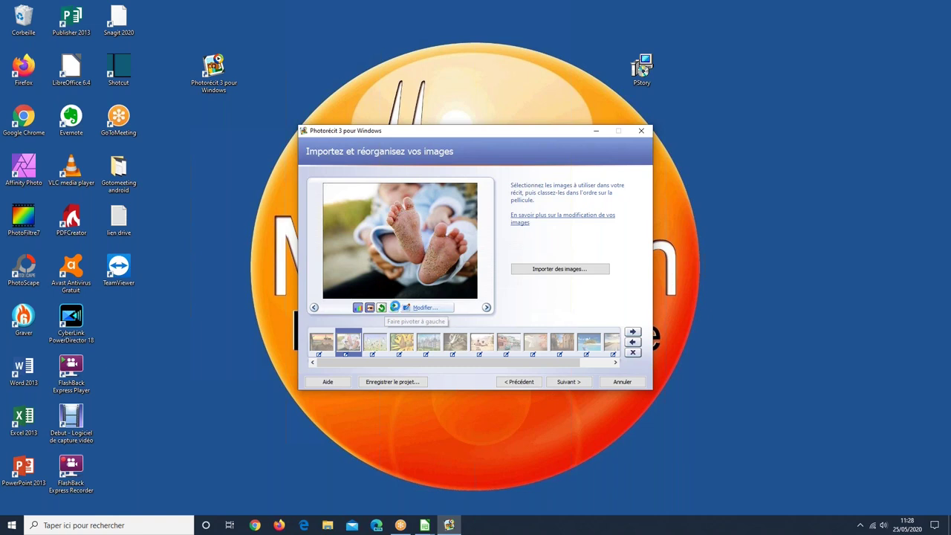
left_click(395, 307)
Open the baby's feet picture for editing, shift its crop frame slightly to the right and enable automatic contrast correction.
left_click(417, 308)
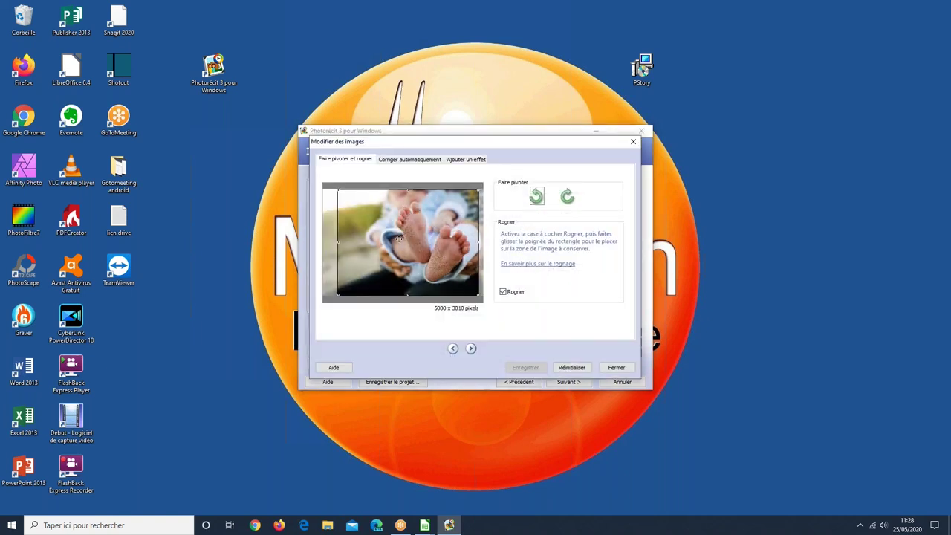
left_click_drag(424, 239, 430, 239)
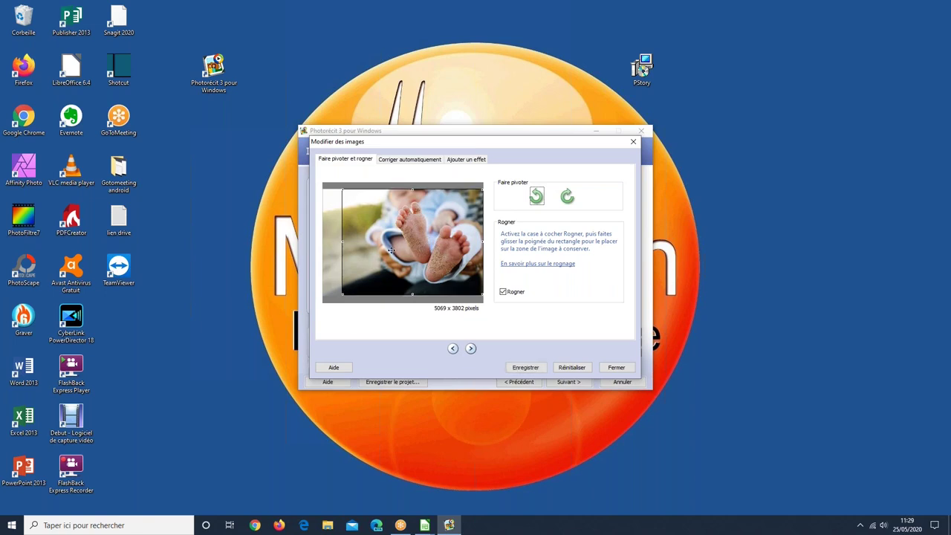
left_click(401, 158)
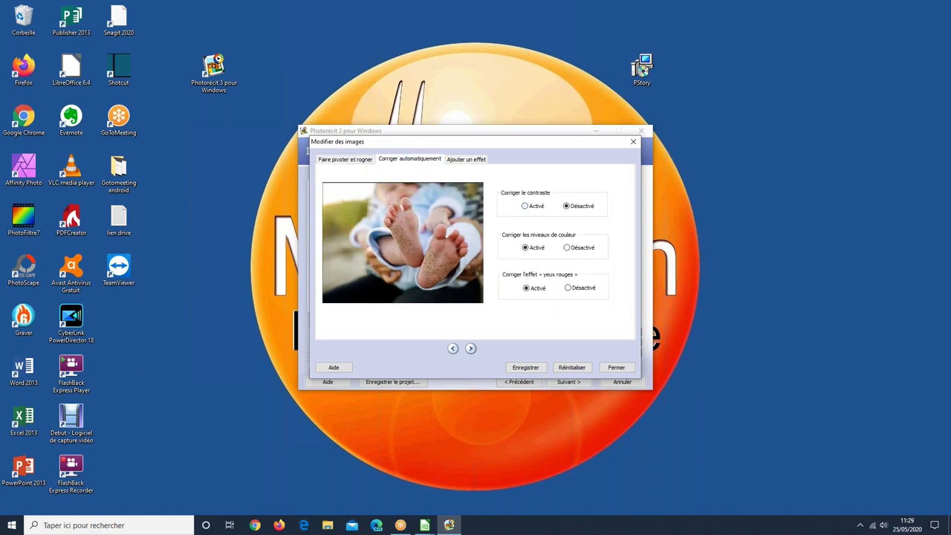
left_click(525, 250)
left_click(530, 210)
Apply the Aquarelle effect to the baby's feet picture.
left_click(469, 160)
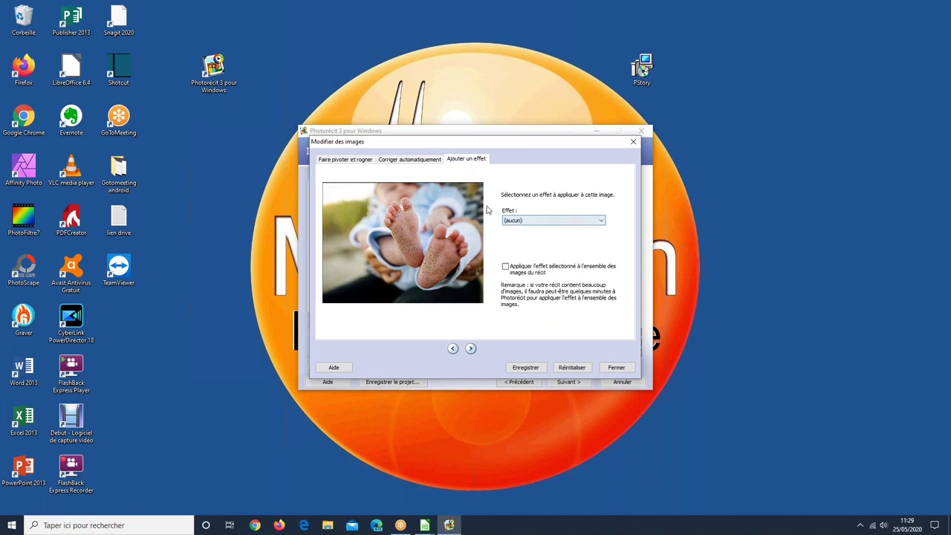
left_click(532, 222)
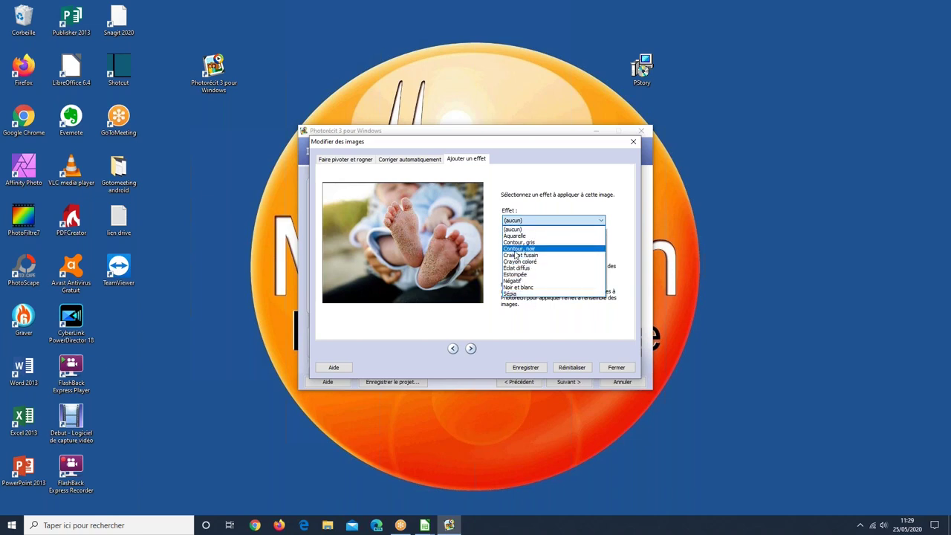
left_click(515, 236)
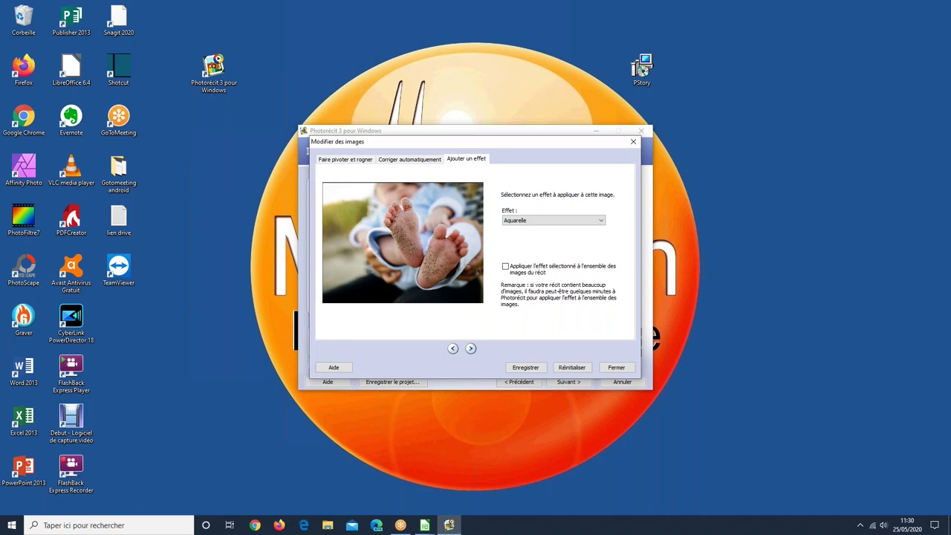
Set the effect of the baby's feet picture to Noir et blanc for this image only and save the changes.
left_click(556, 222)
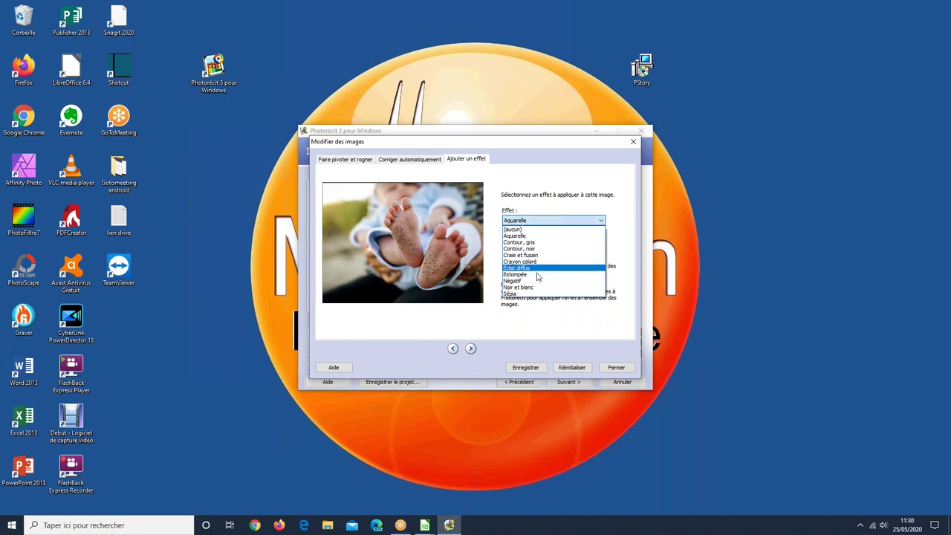
left_click(537, 289)
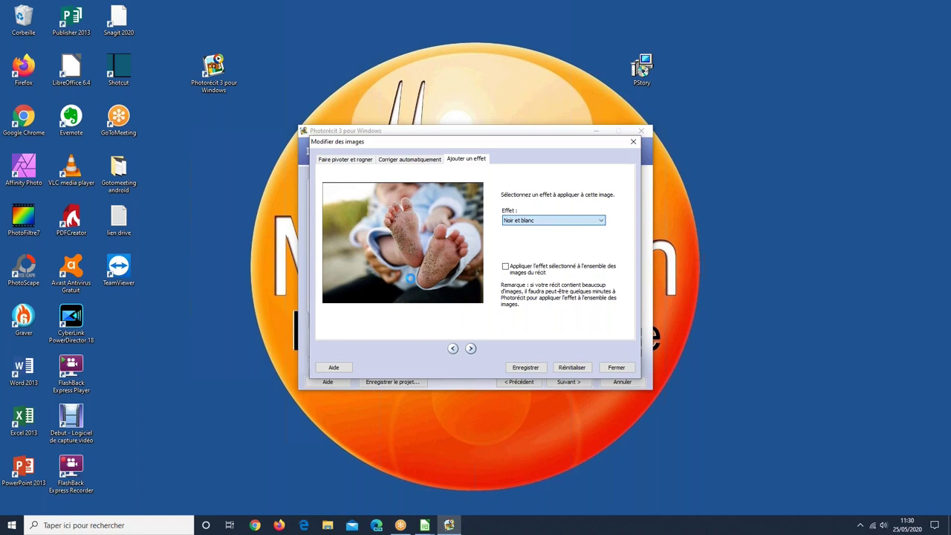
left_click(409, 279)
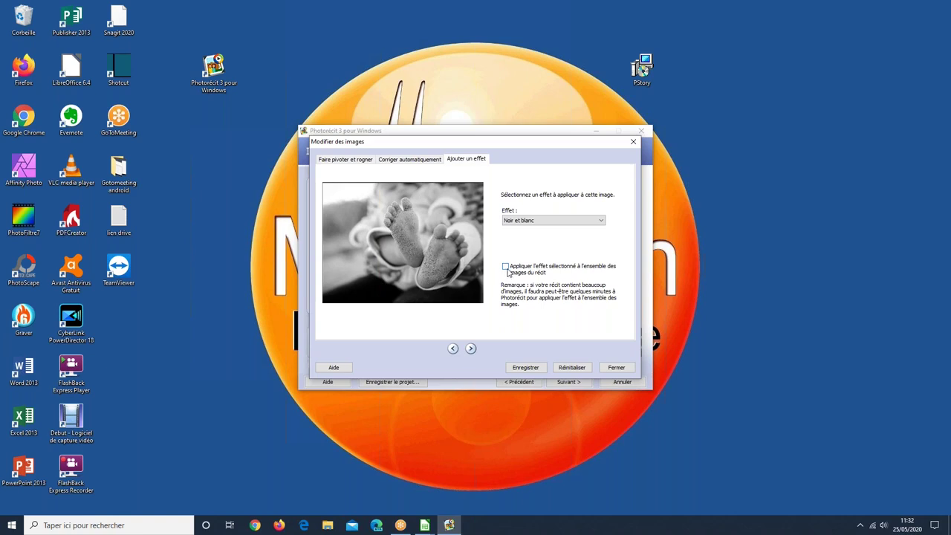
left_click(530, 371)
left_click(530, 370)
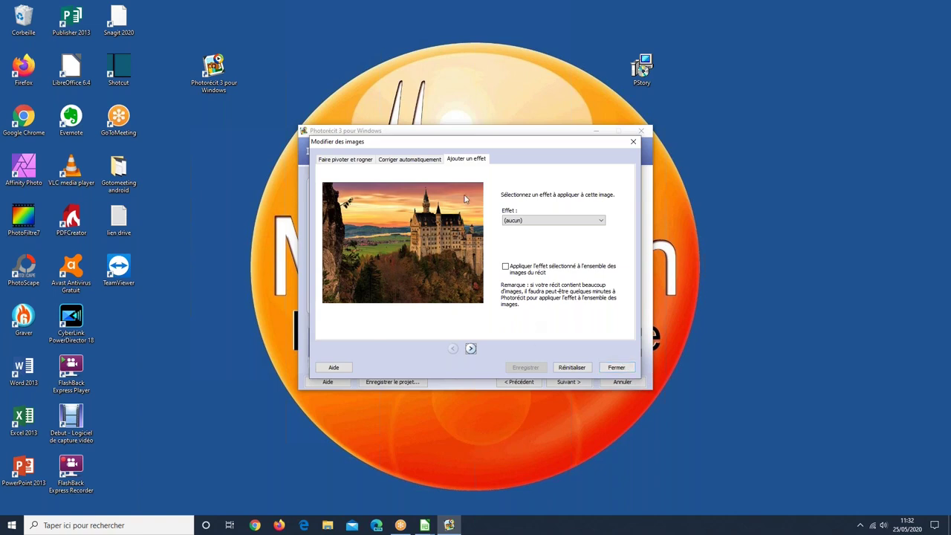
Close the image editor and move the white castle picture from fifth to second place in the filmstrip.
left_click(623, 371)
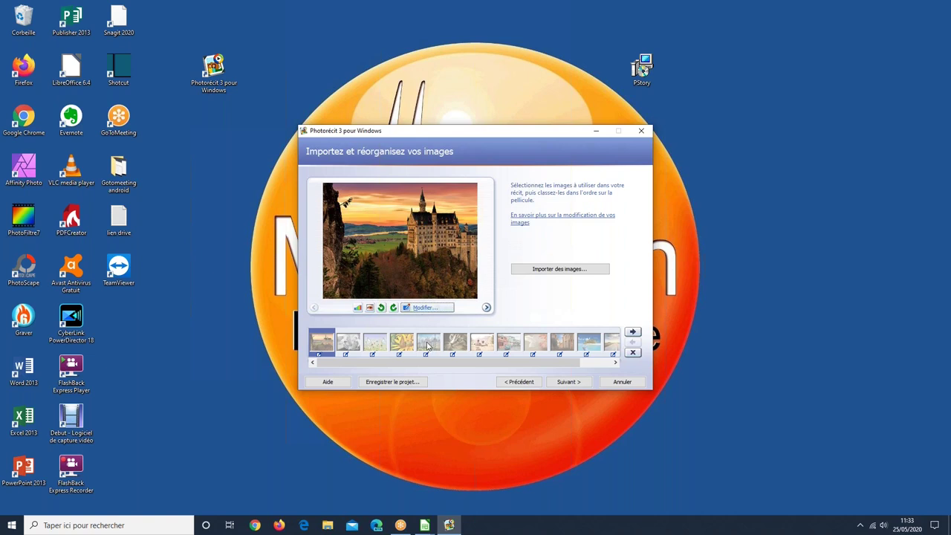
mouse_move(427, 348)
left_mouse_down()
mouse_move(391, 347)
mouse_move(433, 346)
left_mouse_up()
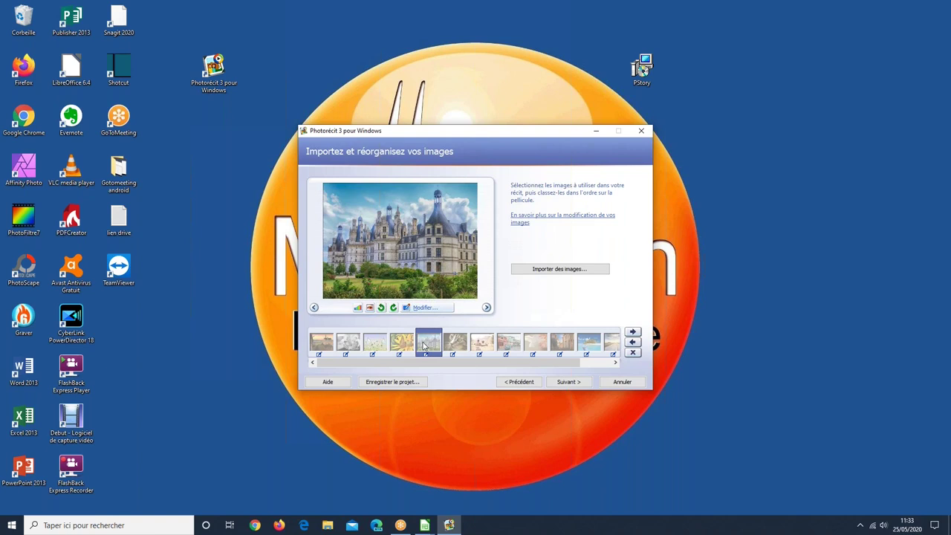
left_click_drag(427, 344, 340, 343)
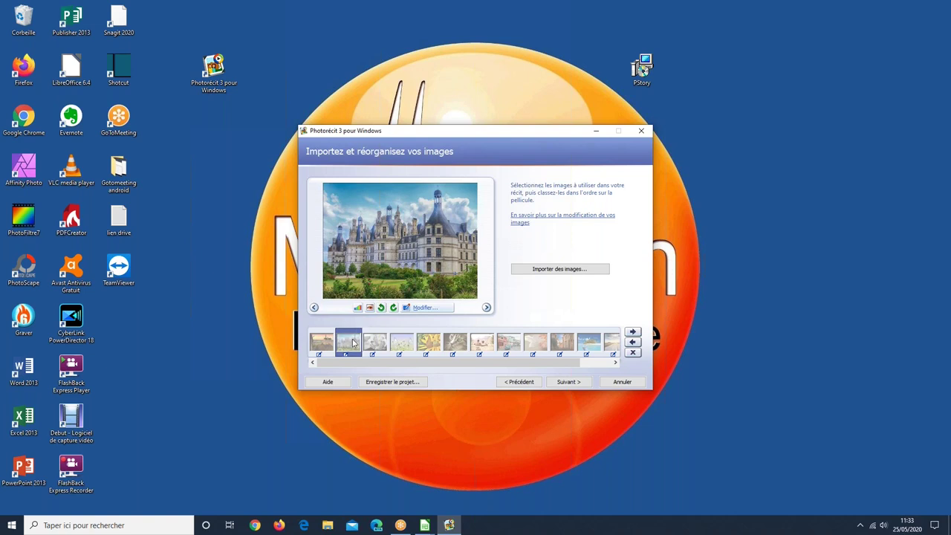
Shift the white castle picture two places later in the story order, and return it to second place.
left_click(633, 333)
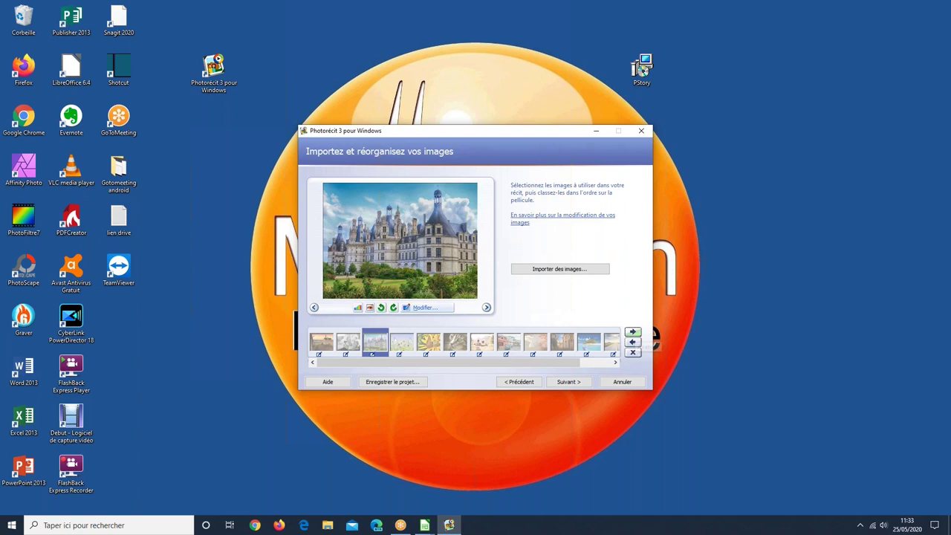
left_click(634, 333)
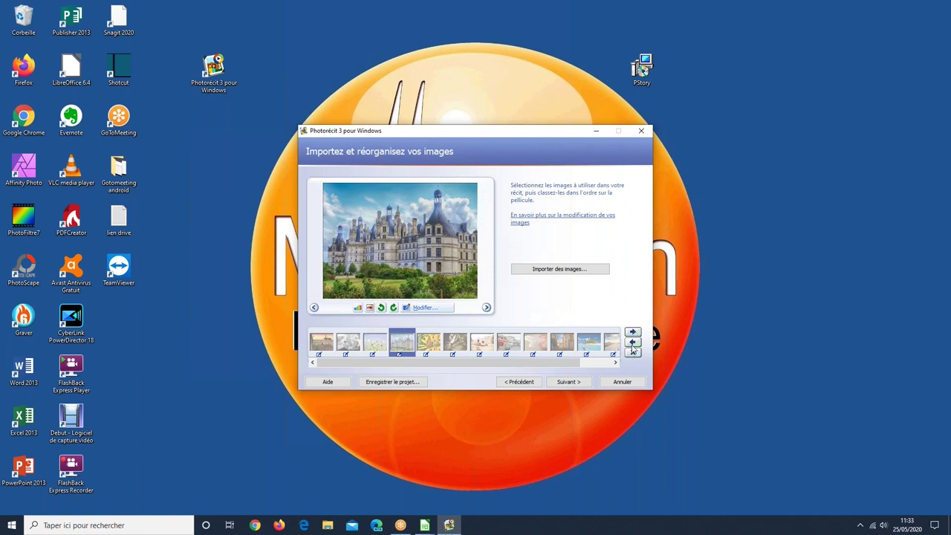
double_click(634, 343)
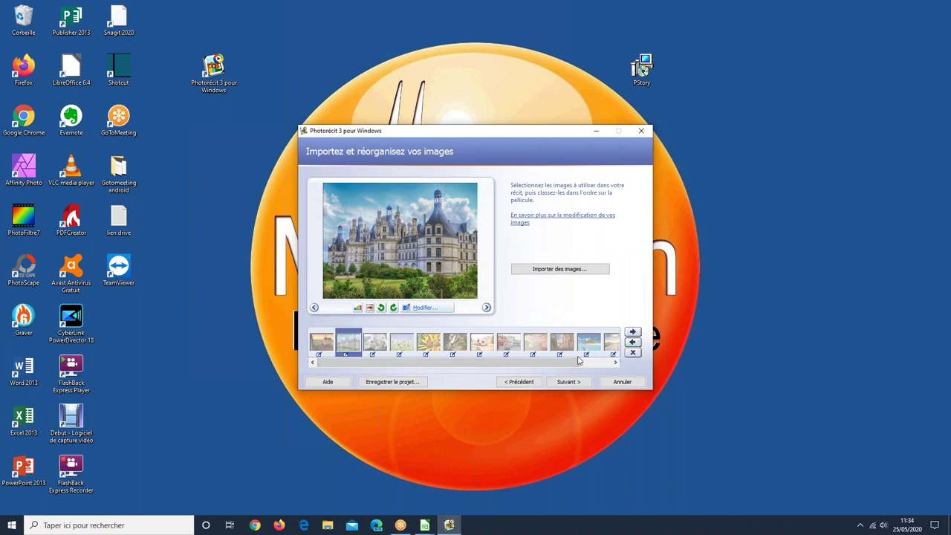
left_click_drag(579, 361, 548, 365)
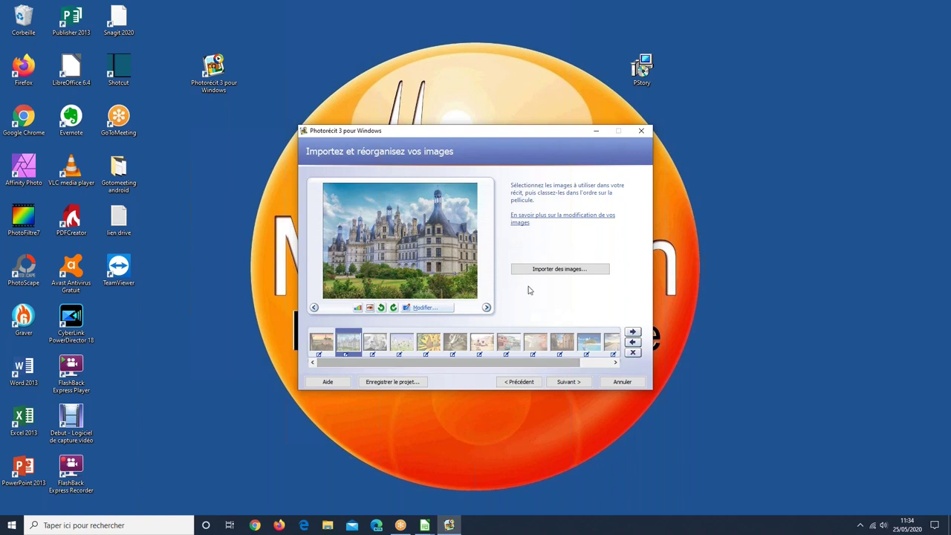
Proceed to the title stage and enter the title "Château" on the first image.
left_click(567, 382)
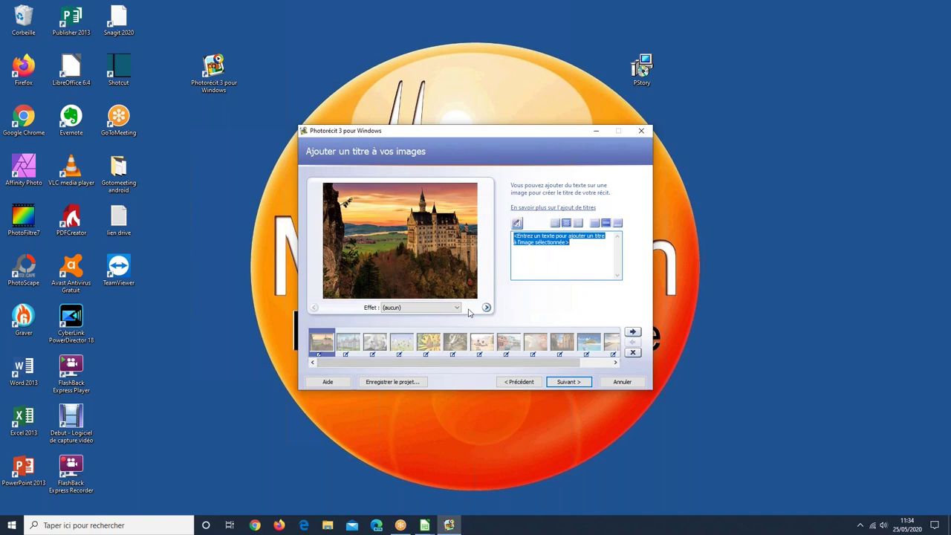
left_click(573, 246)
key("ctrl+a")
type("Chat")
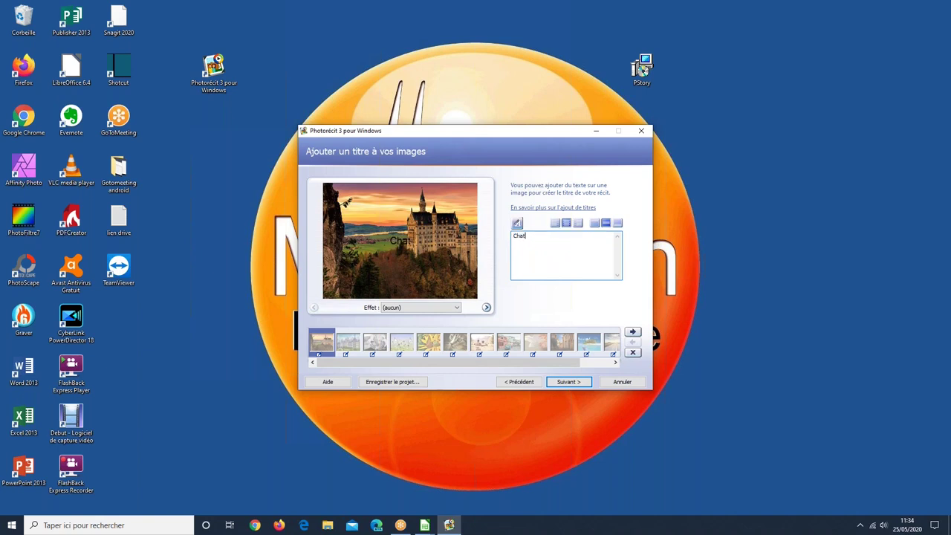
key("BackSpace")
key("BackSpace")
type("âteau")
Try the alignment options for the "Château" title, and set it centred horizontally at the top of the image.
left_click(555, 224)
left_click(578, 224)
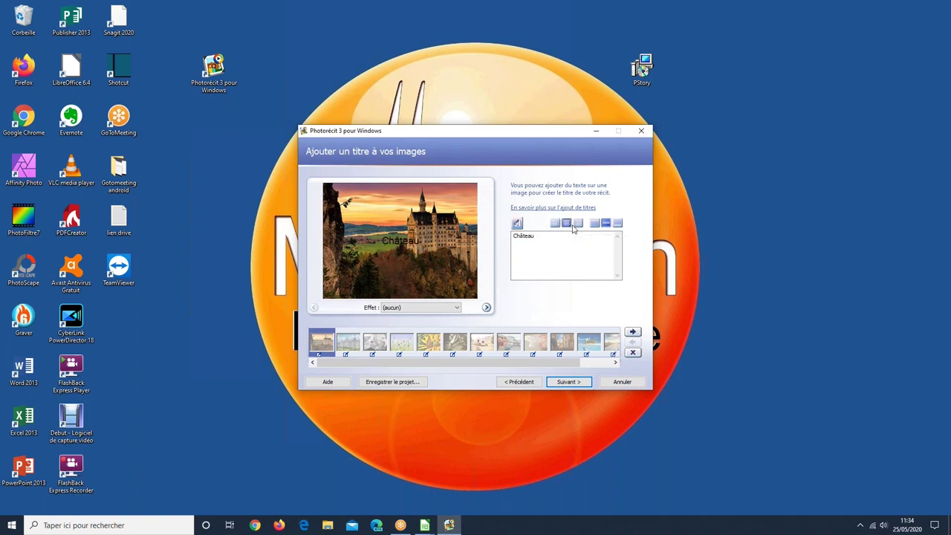
left_click(567, 224)
left_click(595, 224)
left_click(605, 223)
left_click(618, 224)
left_click(596, 224)
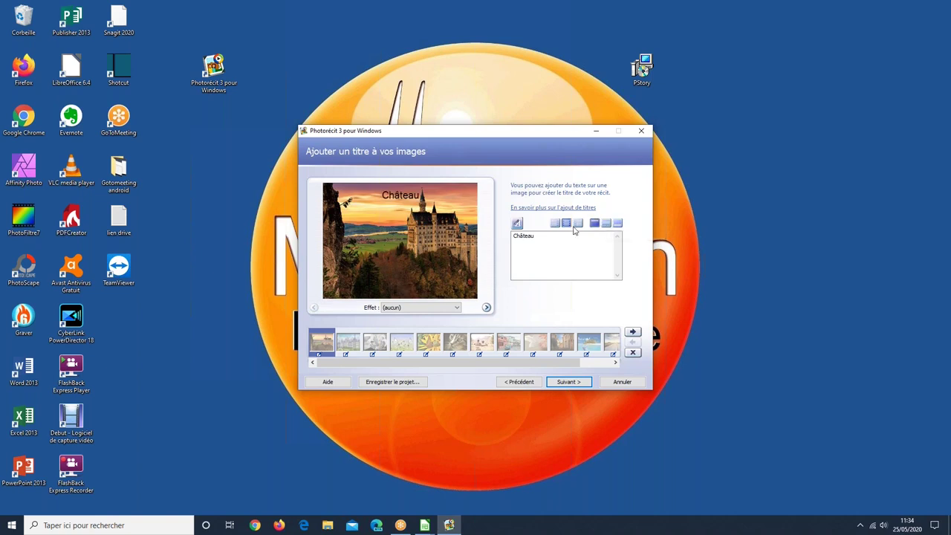
Open the font settings of the "Château" title and choose the Elephant font.
left_click(518, 224)
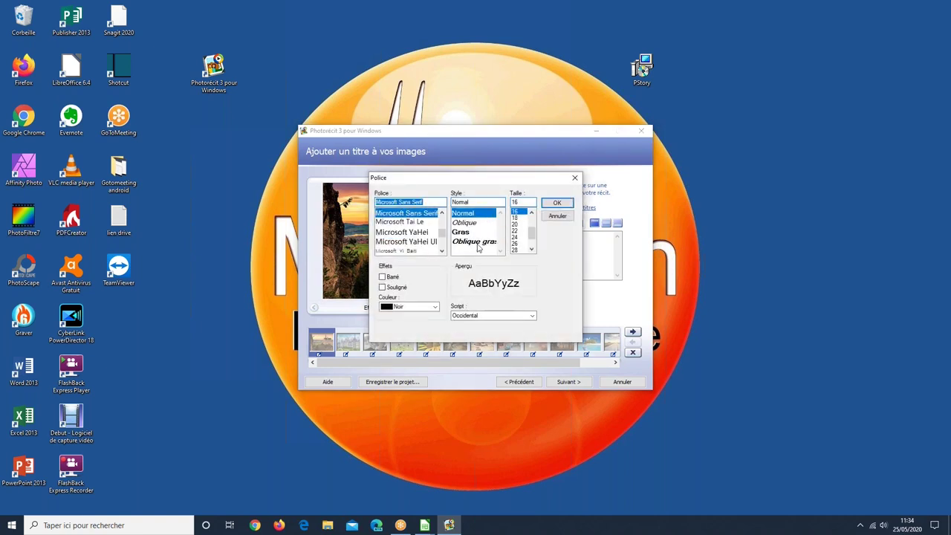
left_click_drag(442, 235, 443, 222)
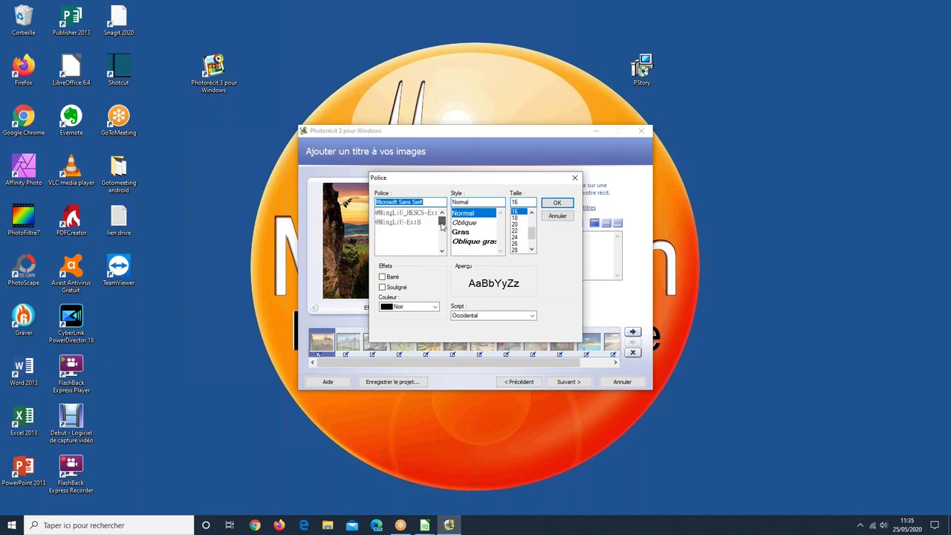
scroll(417, 231, "down", 4)
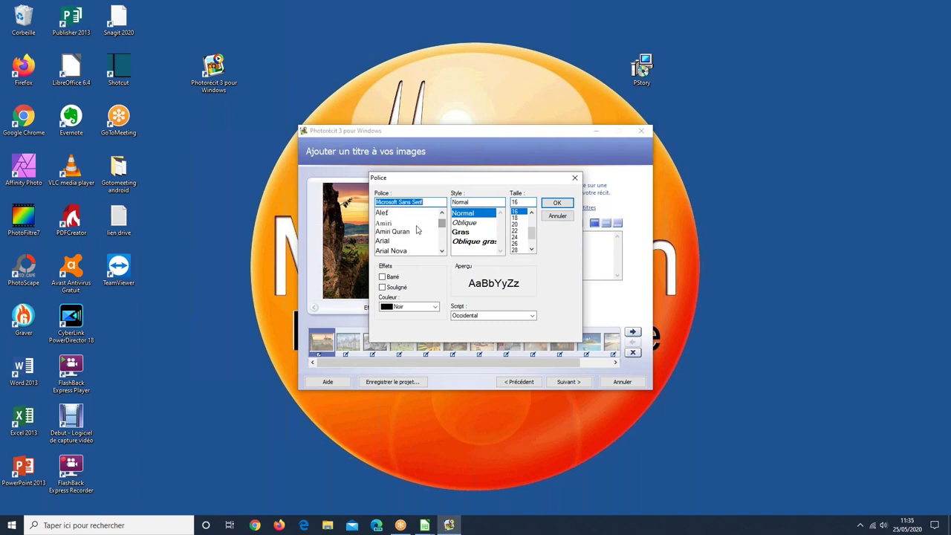
scroll(418, 236, "down", 8)
scroll(417, 242, "down", 3)
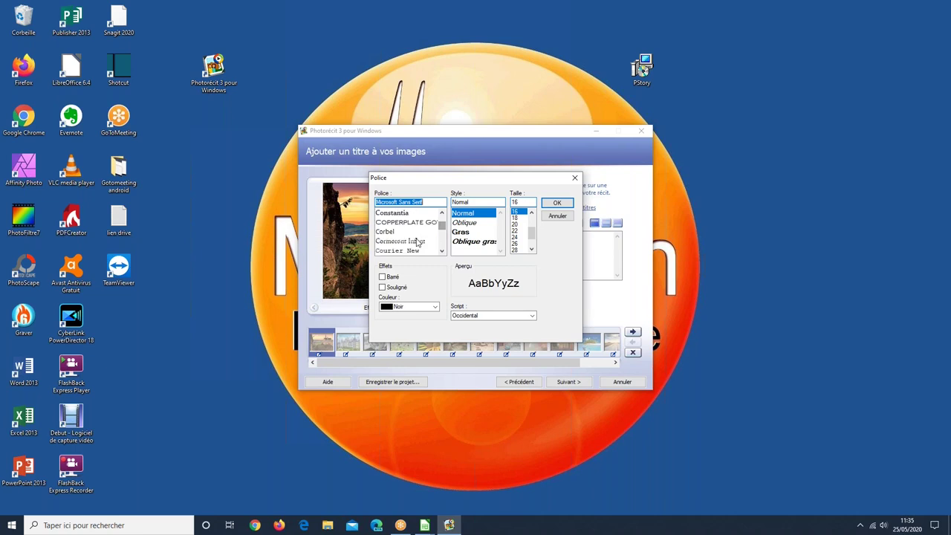
scroll(417, 240, "down", 1)
scroll(418, 240, "down", 1)
scroll(418, 240, "down", 2)
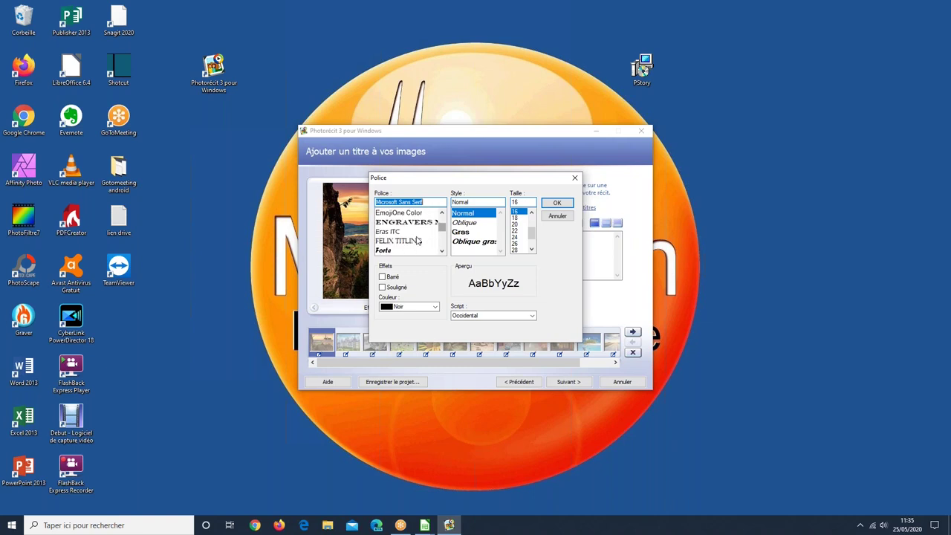
scroll(394, 217, "up", 1)
left_click(394, 231)
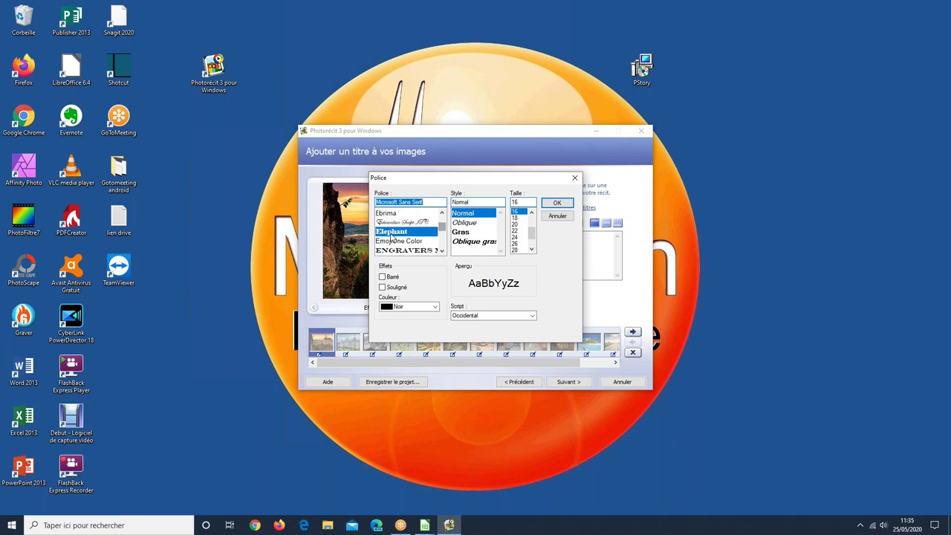
Set the "Château" title's style to Italique, size to 20 and colour to Blanc, and apply the font settings.
left_click(475, 223)
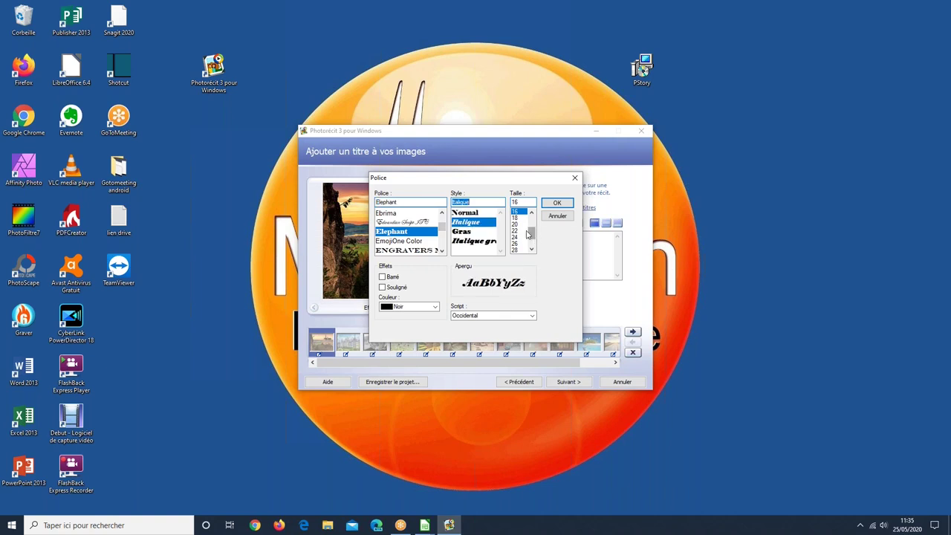
left_click(516, 225)
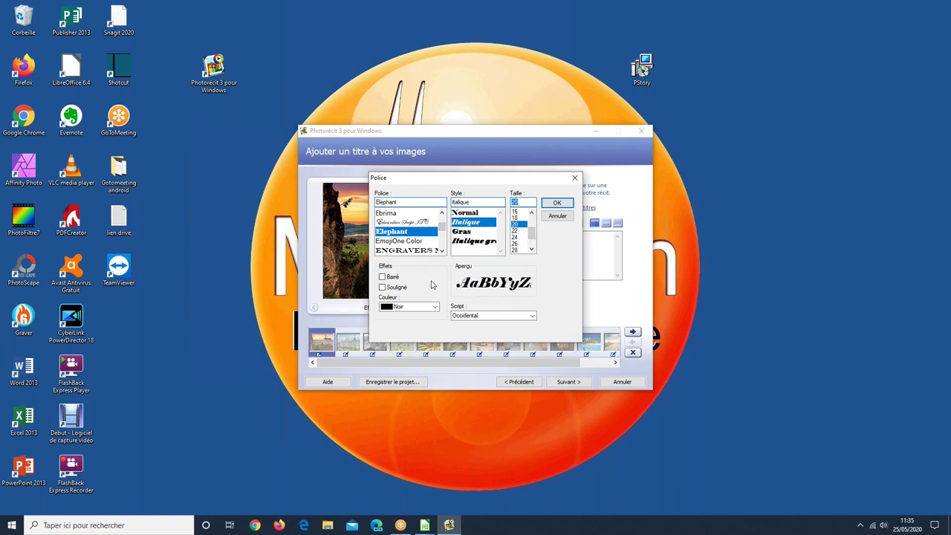
left_click(402, 307)
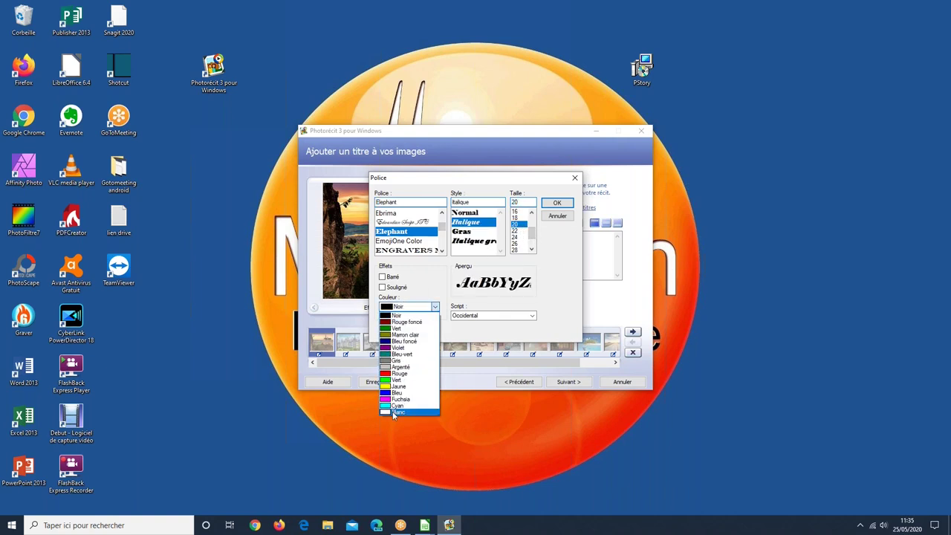
left_click(395, 406)
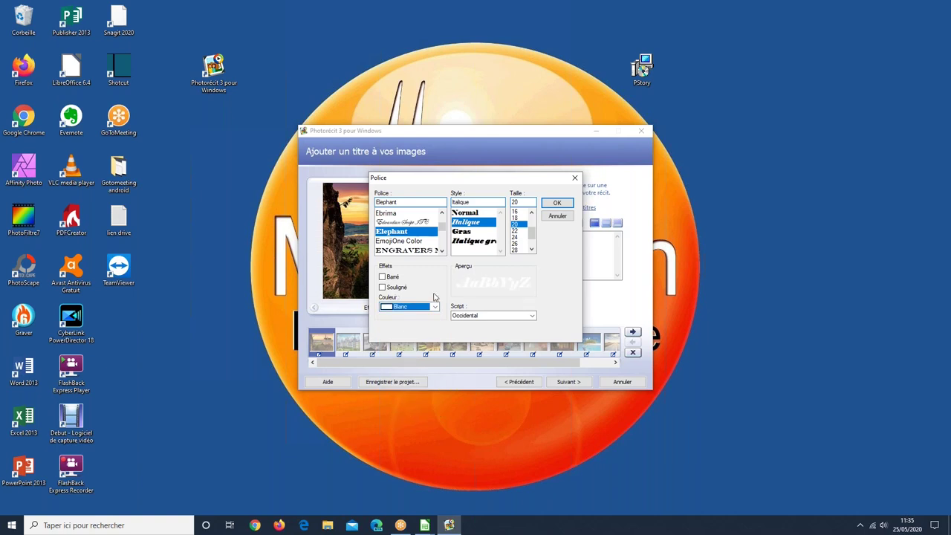
left_click(559, 205)
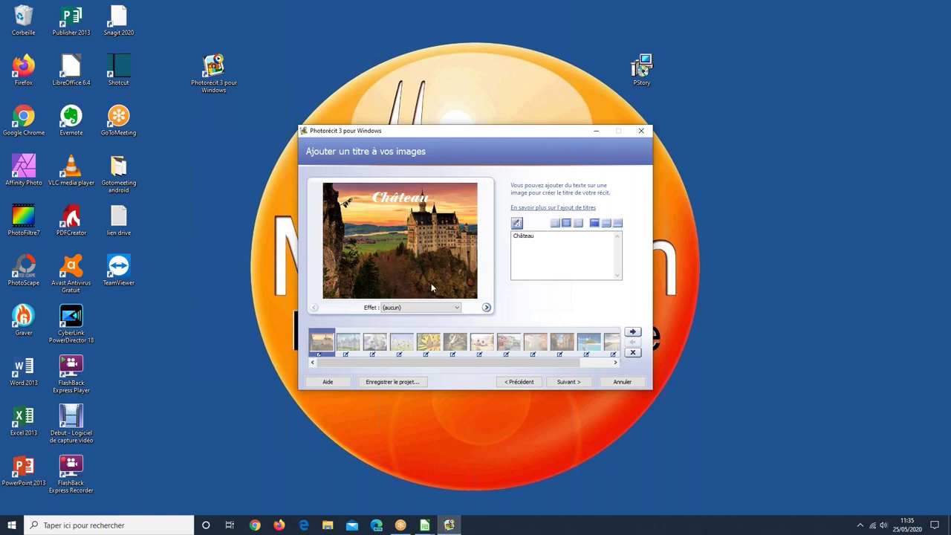
Try the Estompée effect on the first image and set its effect back to (aucun).
left_click(411, 309)
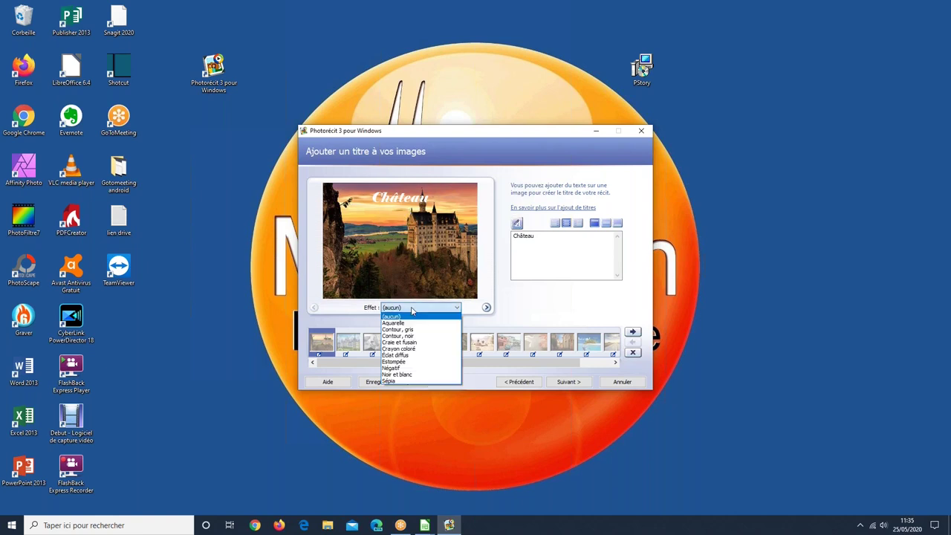
left_click(409, 362)
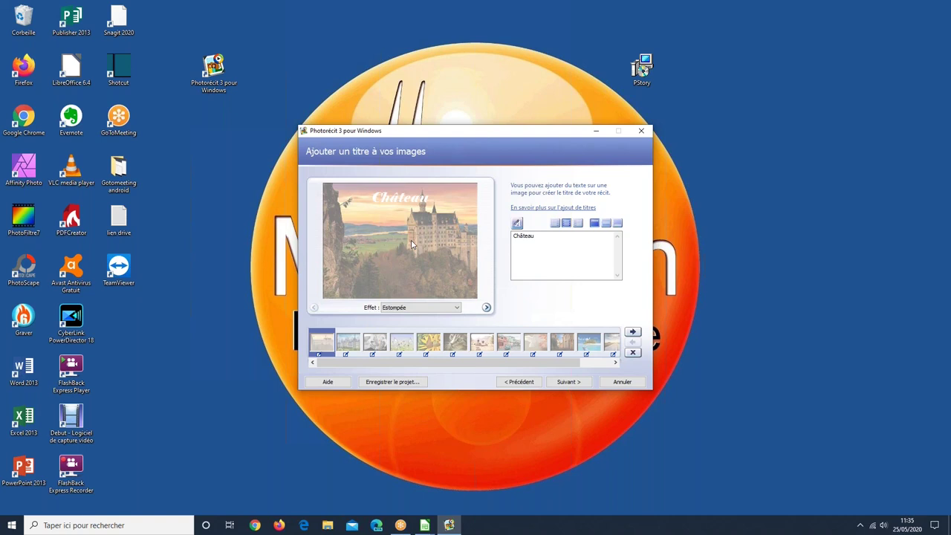
left_click(417, 308)
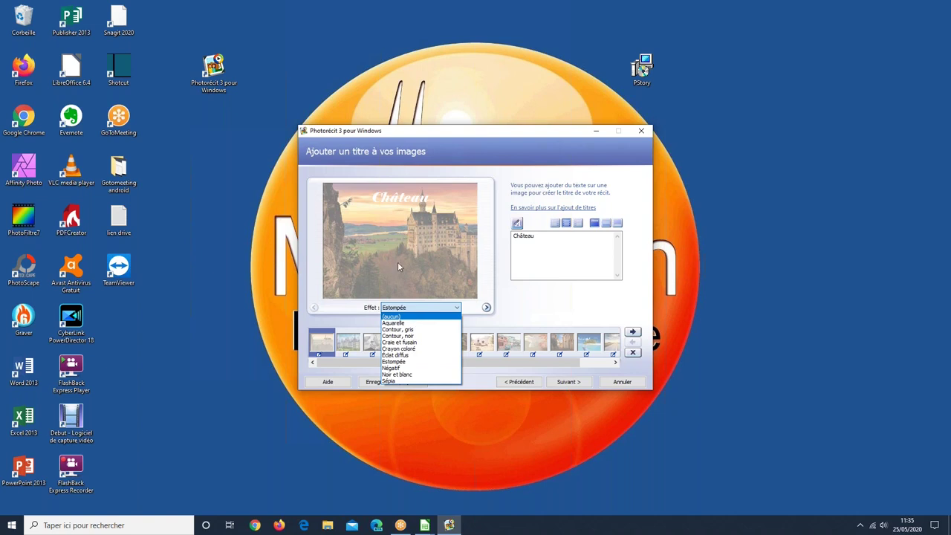
left_click(391, 317)
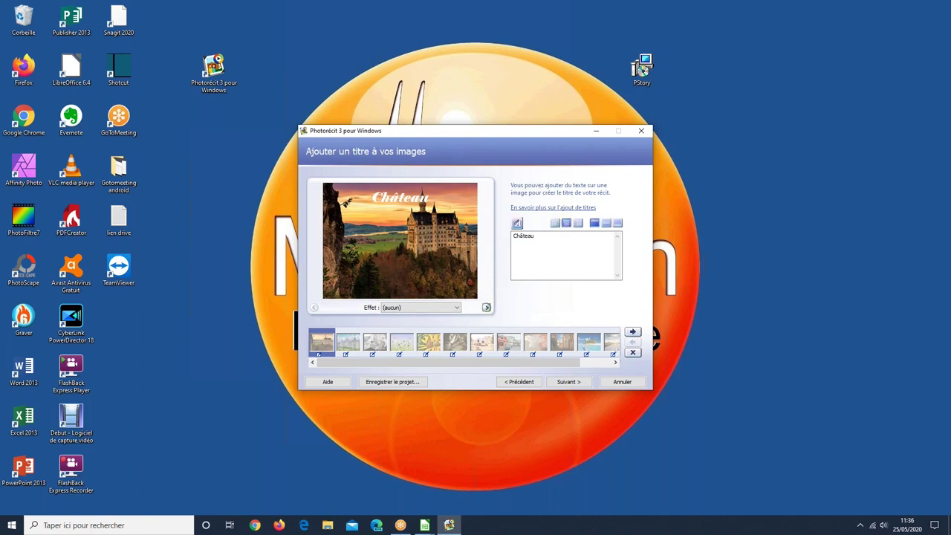
Add the title "Encore un Château" to the second image and align it to the image's top-left corner.
left_click(487, 307)
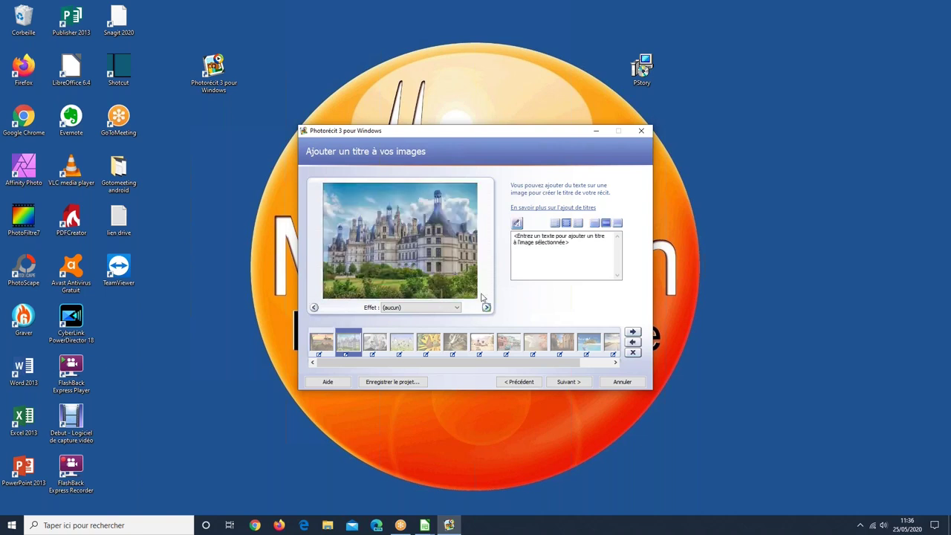
left_click(589, 251)
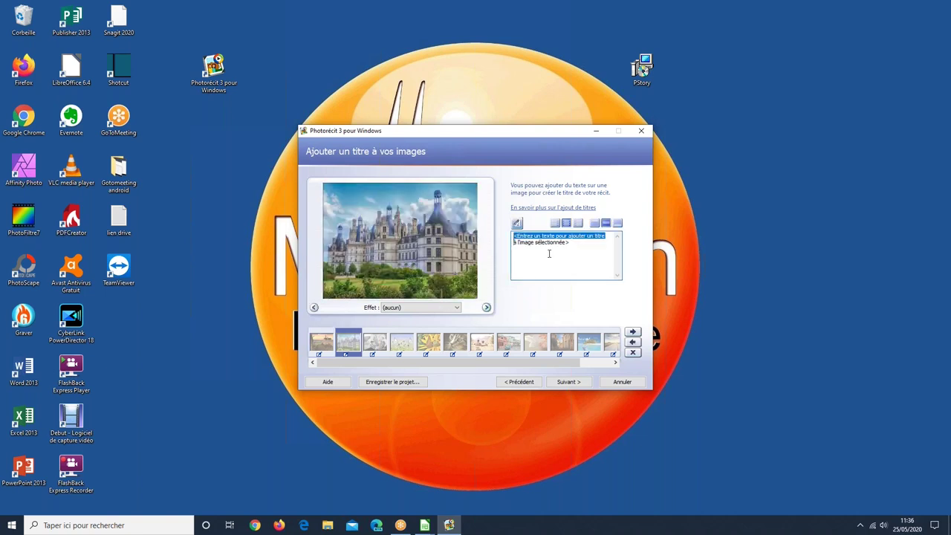
type("En")
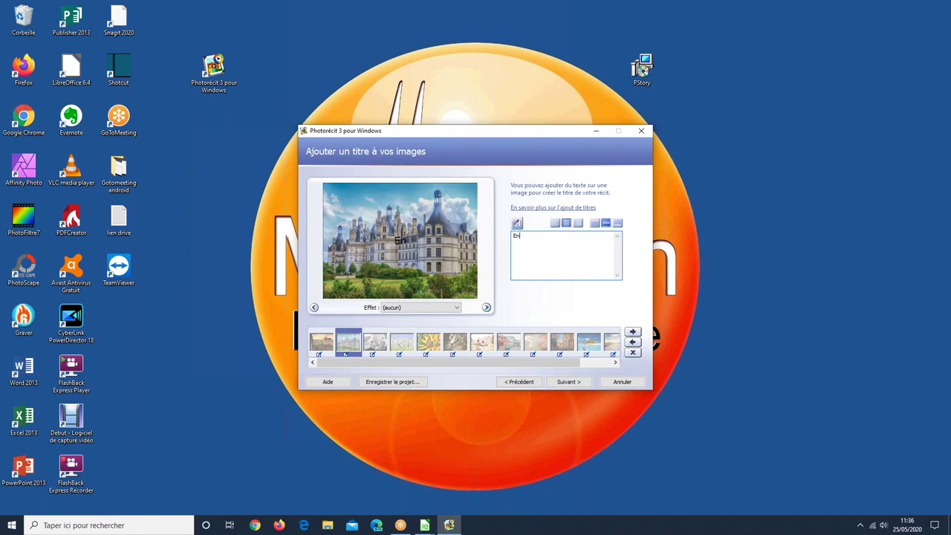
type("core un Château")
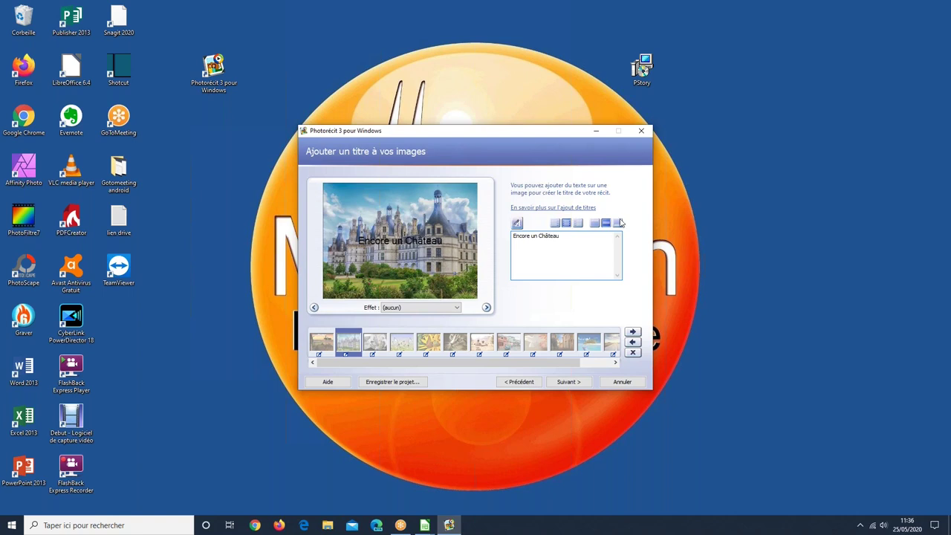
left_click(556, 224)
left_click(594, 224)
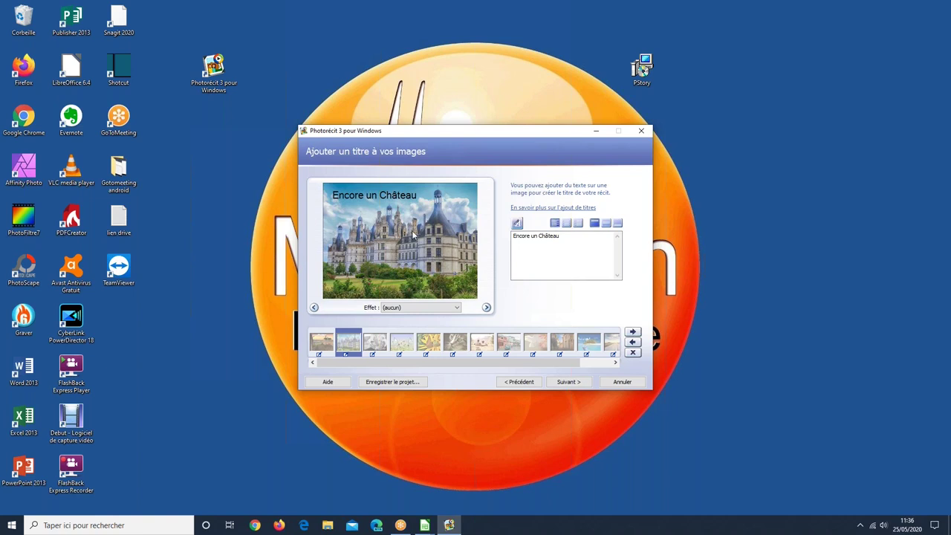
Format the "Encore un Château" title with the Forte font, style Gras, size 20 and colour Blanc.
left_click(518, 223)
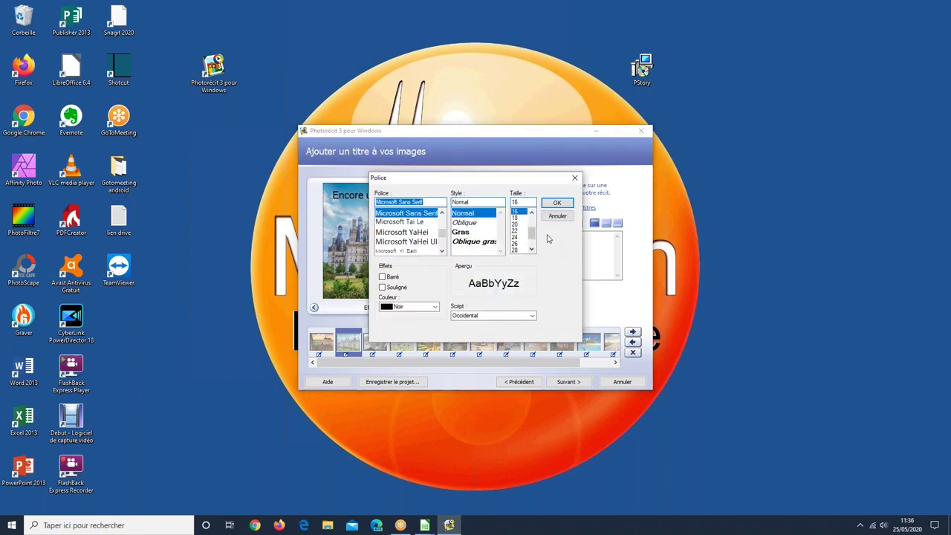
left_click(518, 227)
left_click(461, 232)
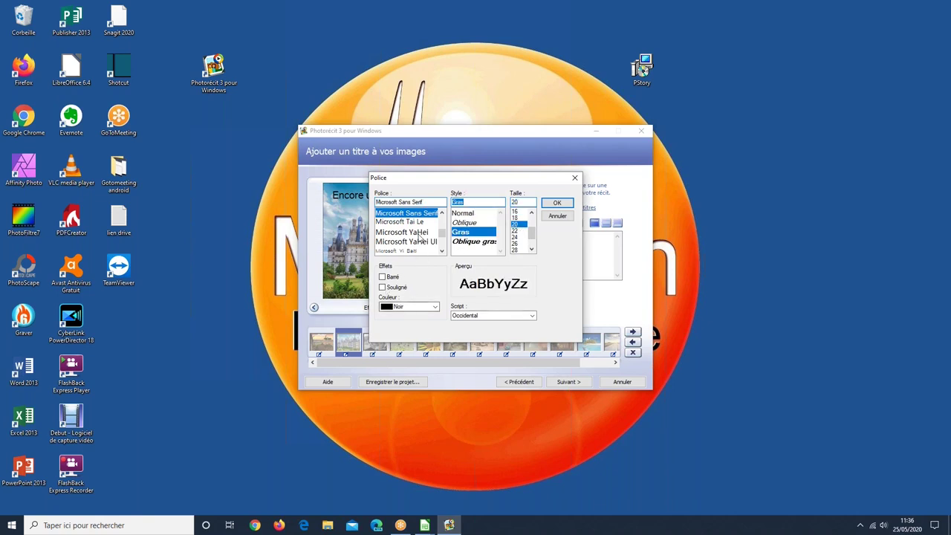
scroll(420, 238, "up", 1)
scroll(420, 238, "up", 5)
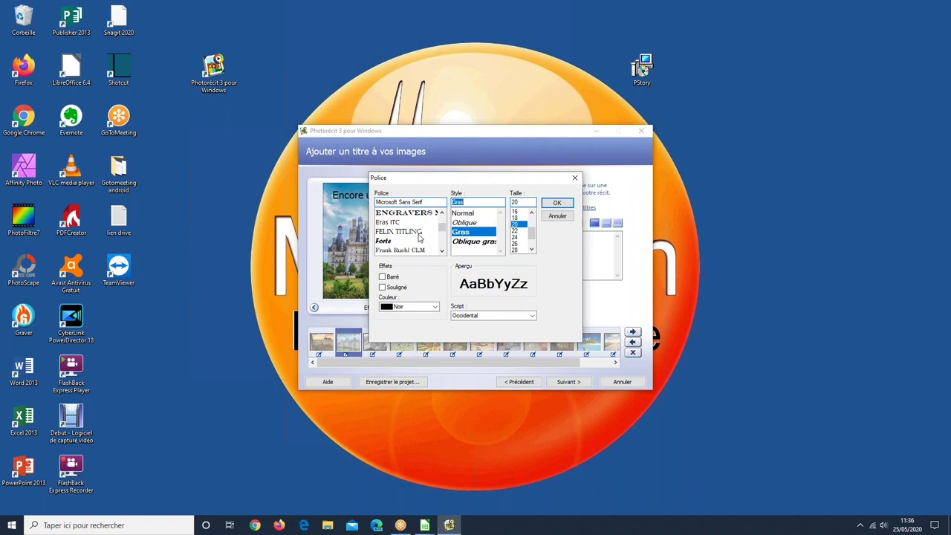
left_click(392, 246)
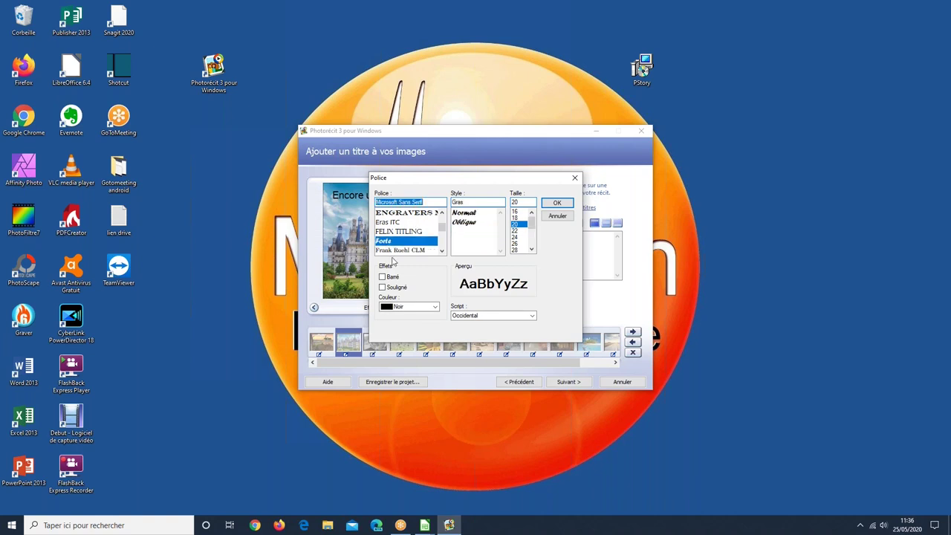
left_click(410, 307)
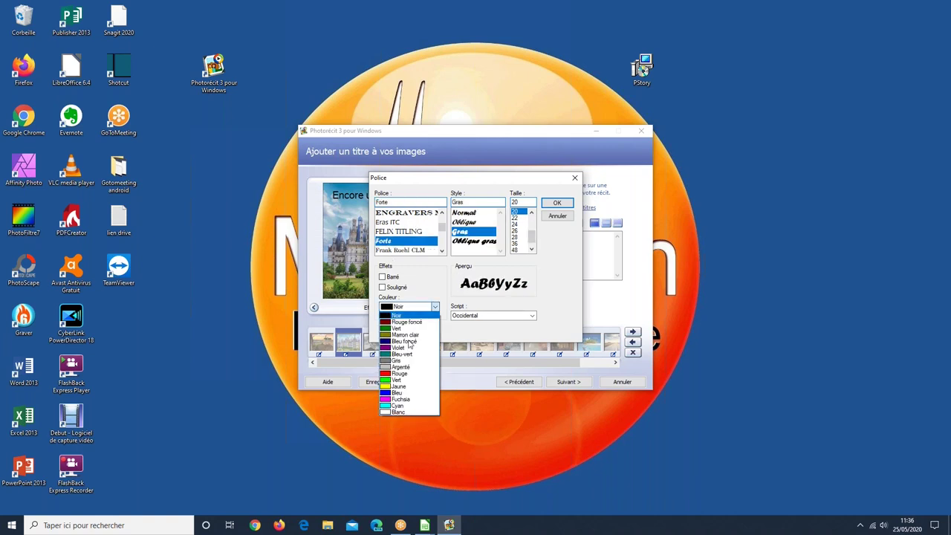
left_click(396, 414)
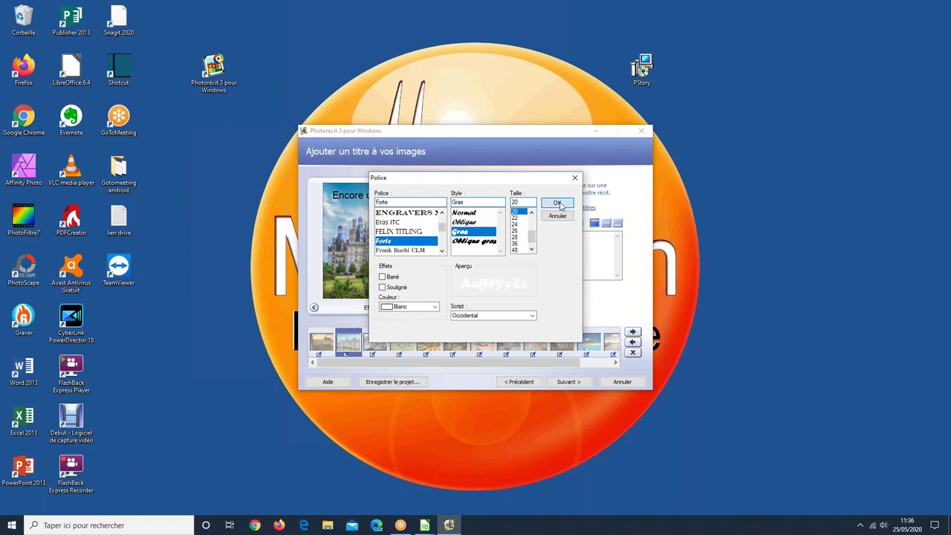
left_click(558, 203)
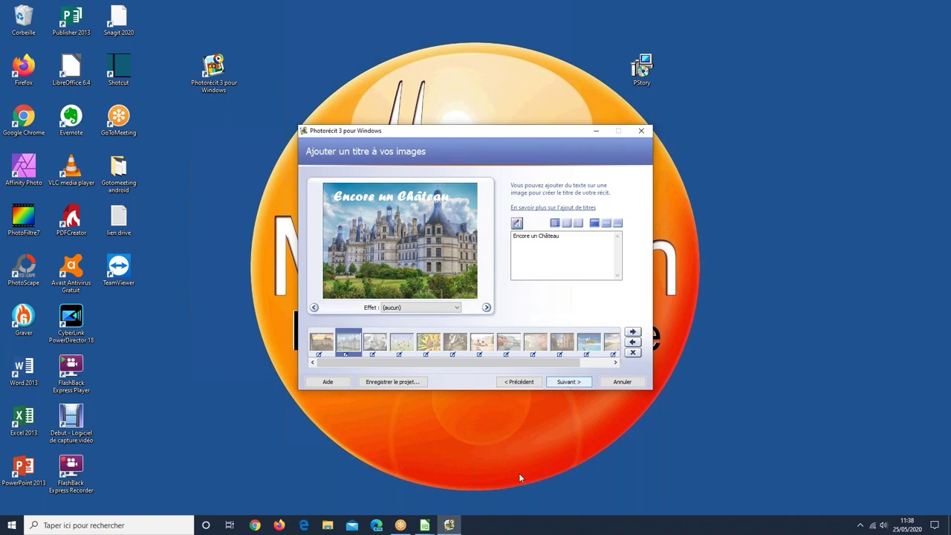
Advance to the narration and animation page and record a voice narration of about 7 seconds on the first image.
left_click(567, 384)
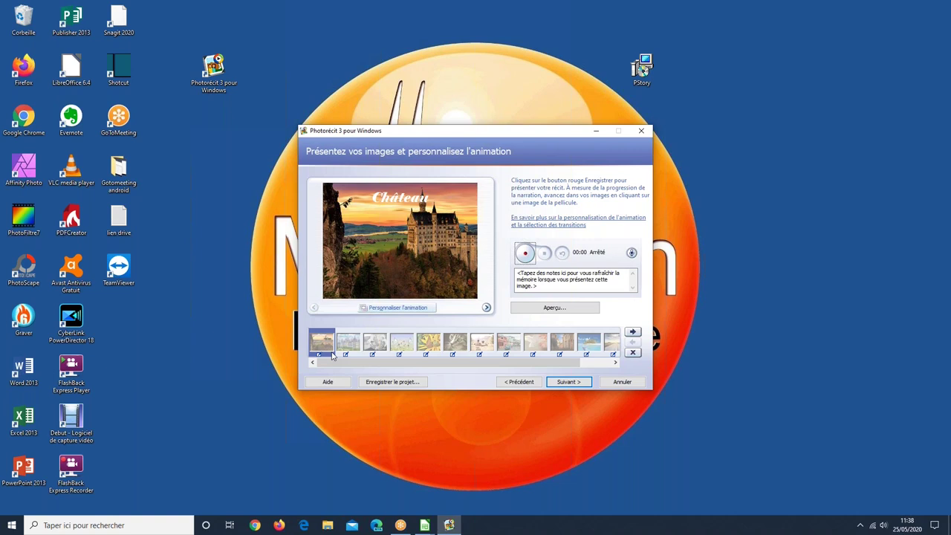
left_click(525, 253)
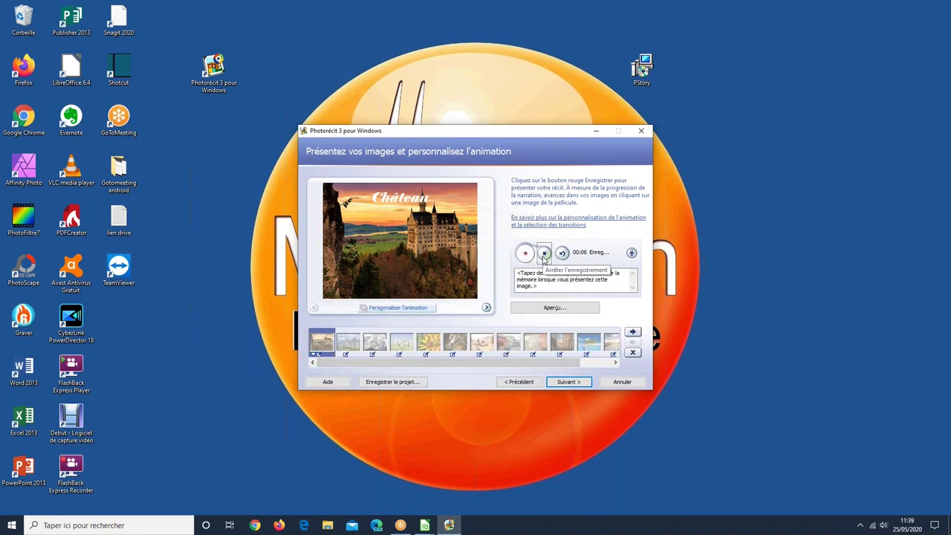
left_click(546, 255)
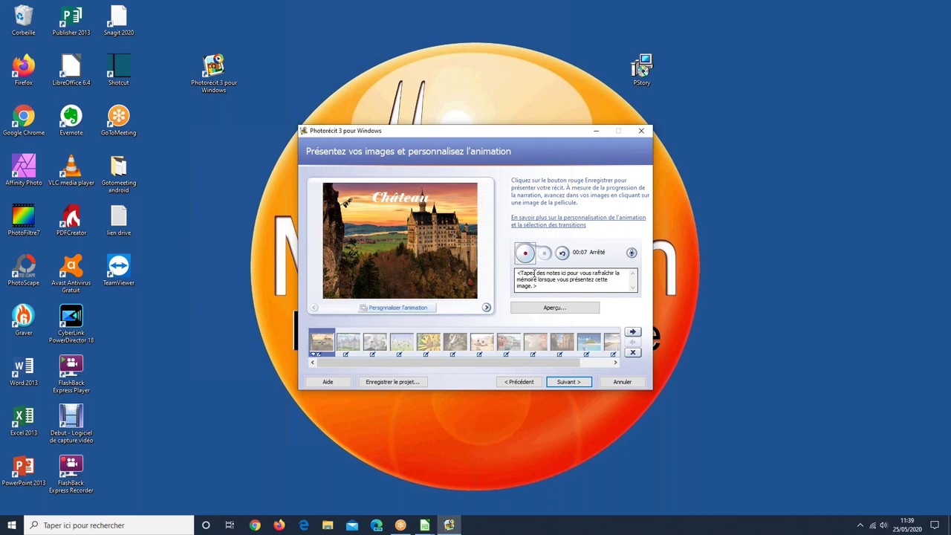
Preview the story from the first image to check its narration, stop the playback and close the preview.
left_click(554, 309)
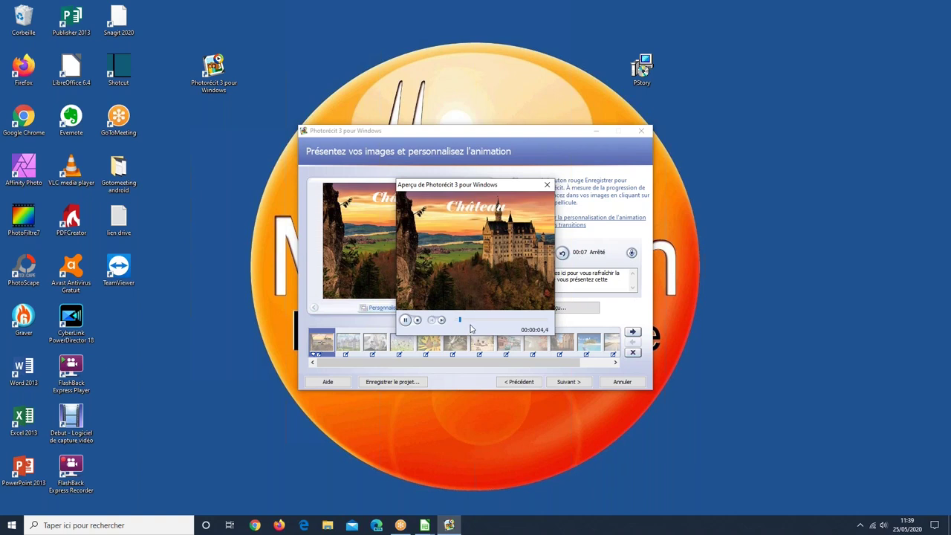
left_click(418, 320)
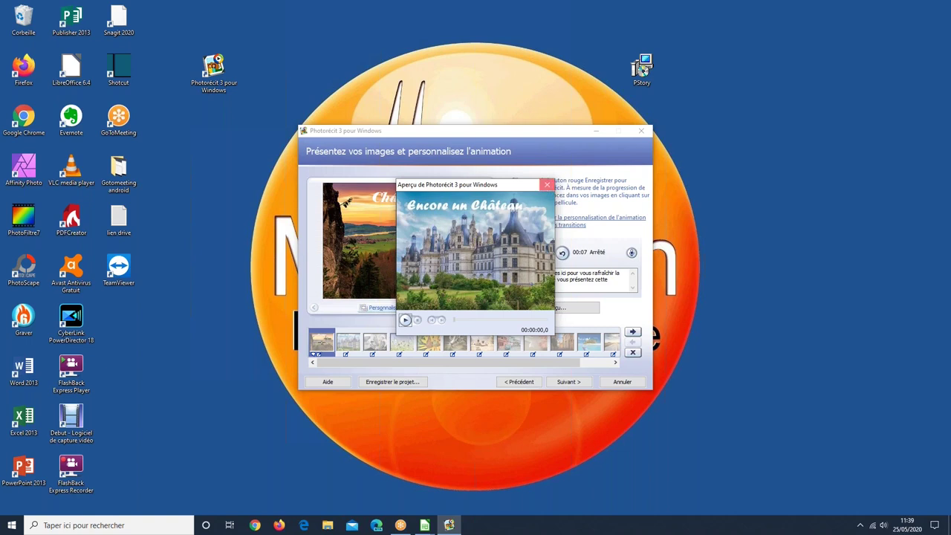
left_click(547, 184)
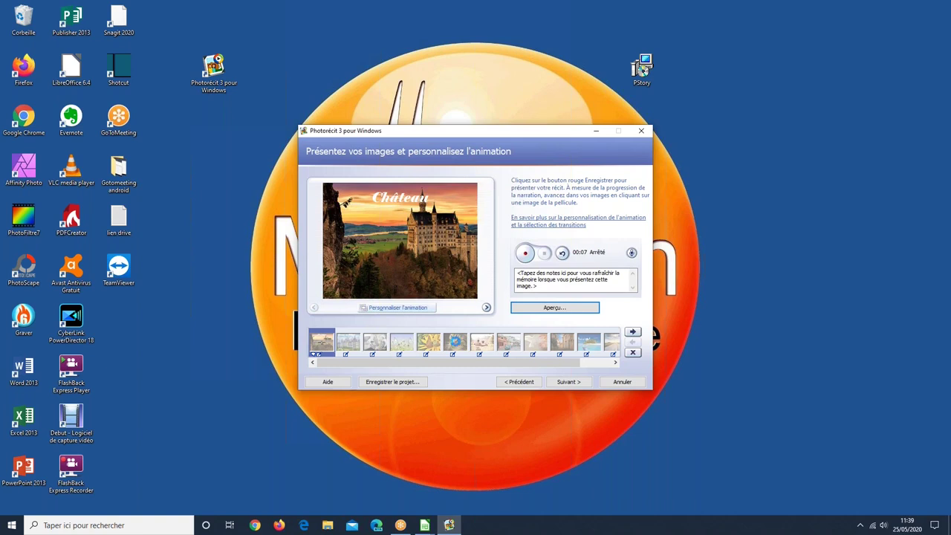
Select the cat image, switch the Windows sound output to the Realtek Haut-parleur/Ecouteurs device and raise its volume.
left_click(455, 341)
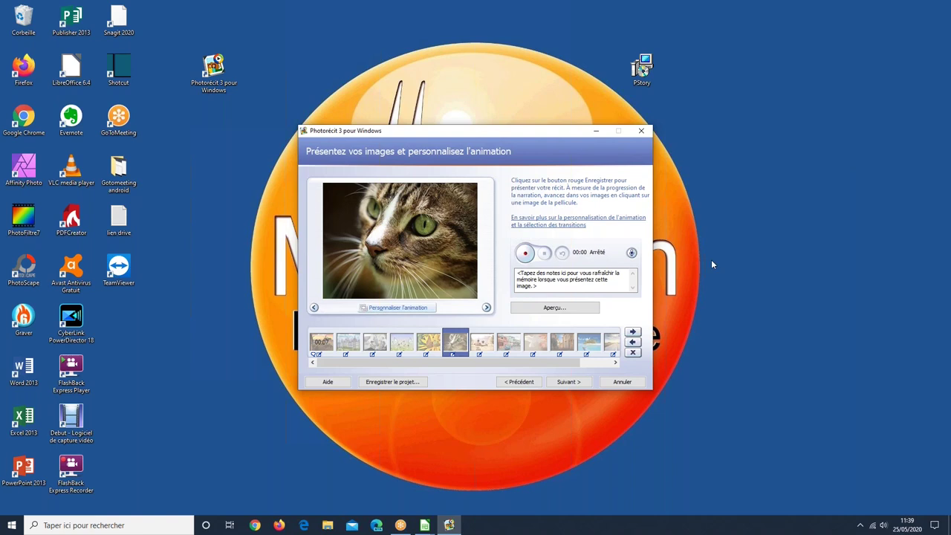
left_click(883, 522)
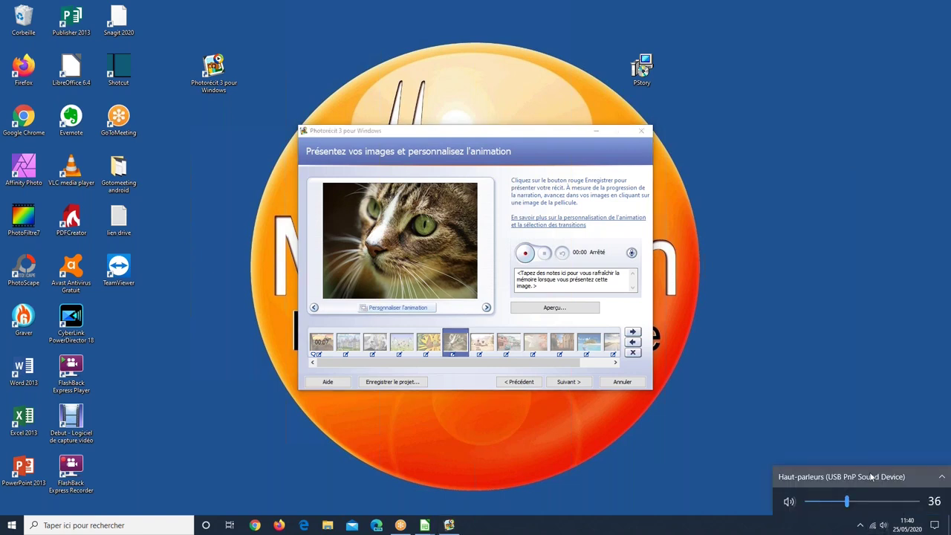
left_click(852, 477)
left_click(852, 483)
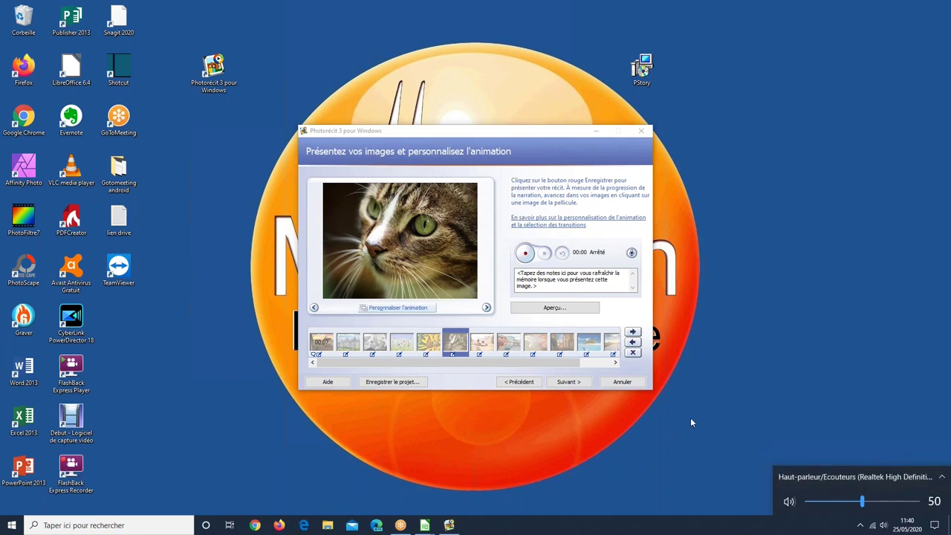
left_click_drag(862, 501, 923, 503)
Preview the story, rewind it to the beginning to replay the first image's narration, and close the preview.
left_click(564, 307)
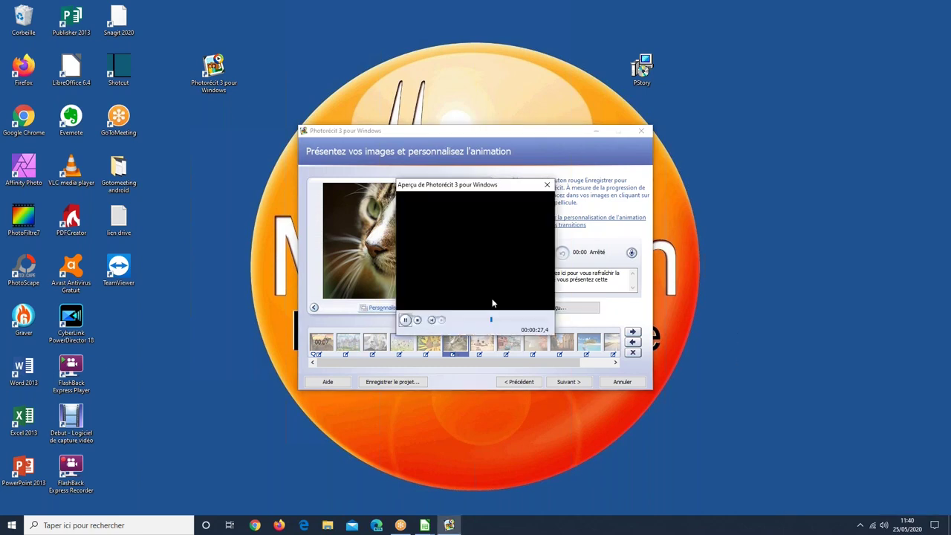
left_click(405, 321)
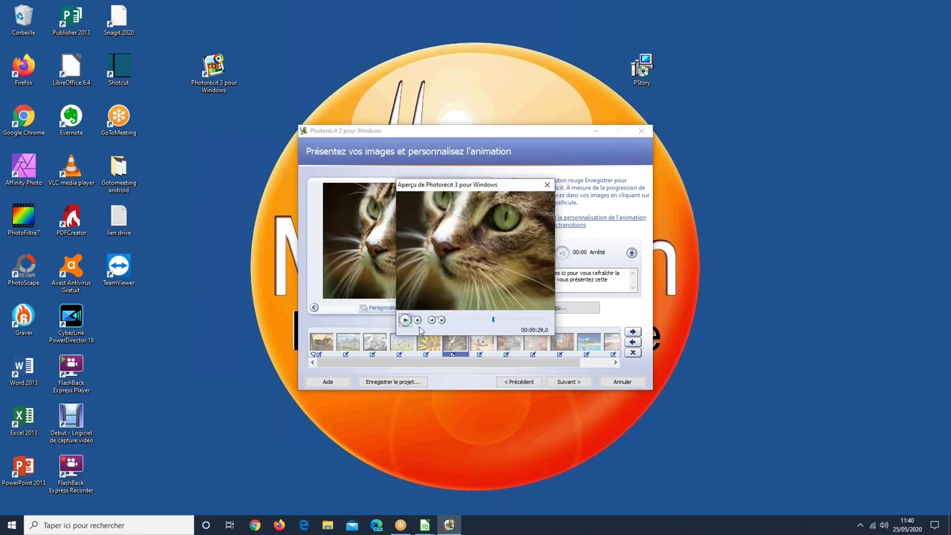
left_click_drag(493, 322, 443, 324)
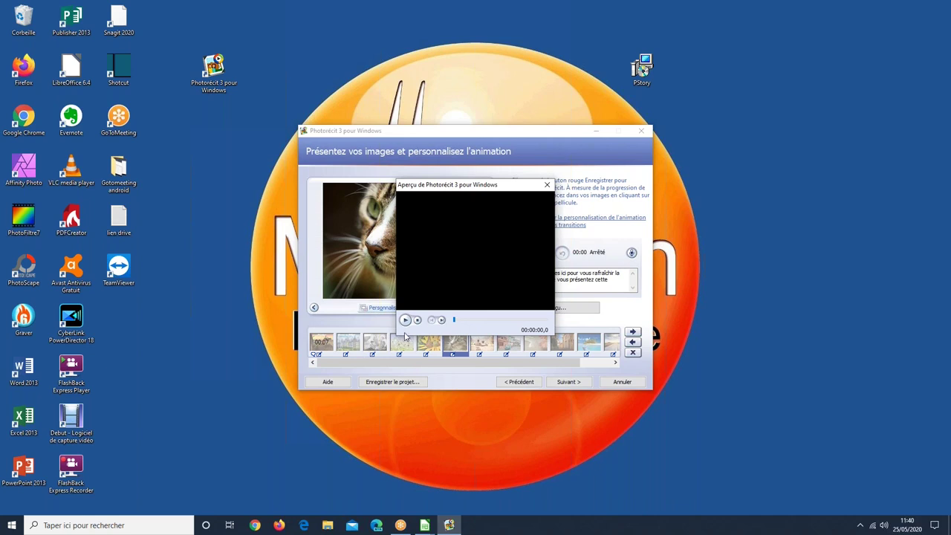
left_click(405, 321)
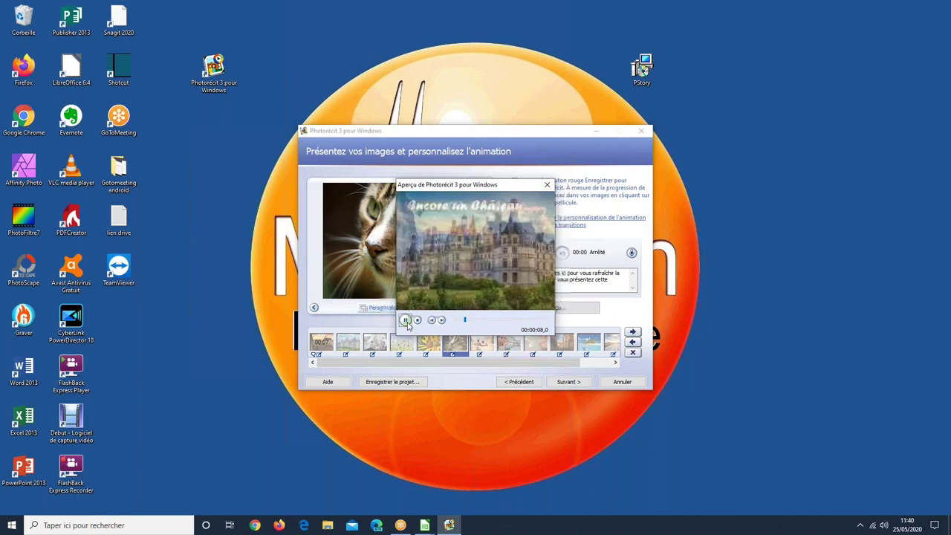
left_click(405, 320)
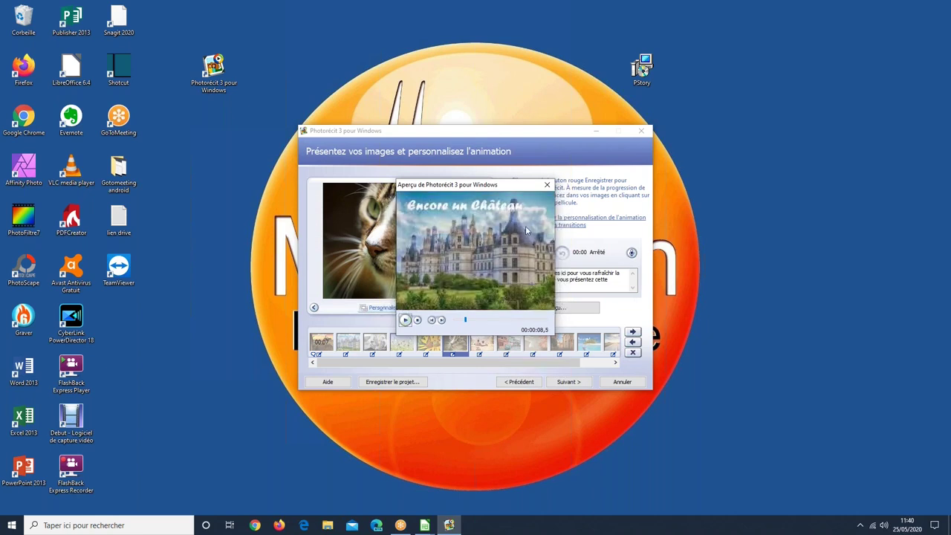
left_click(548, 185)
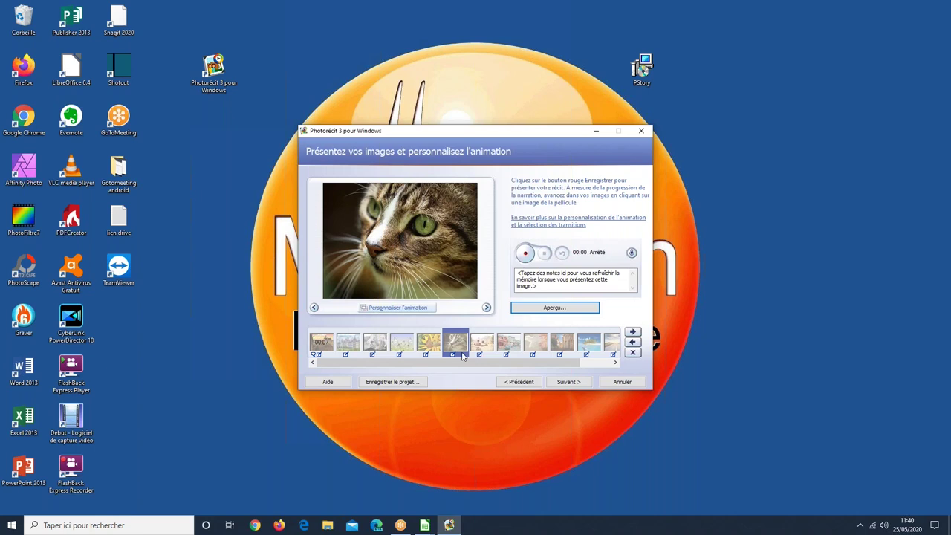
Record a voice narration of about 3 seconds on the cat image and preview it.
left_click(526, 254)
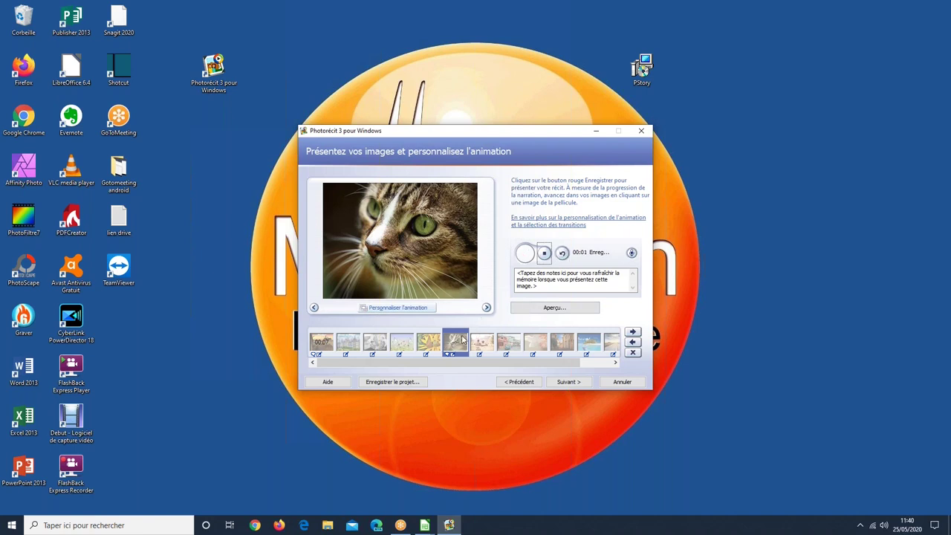
left_click(544, 254)
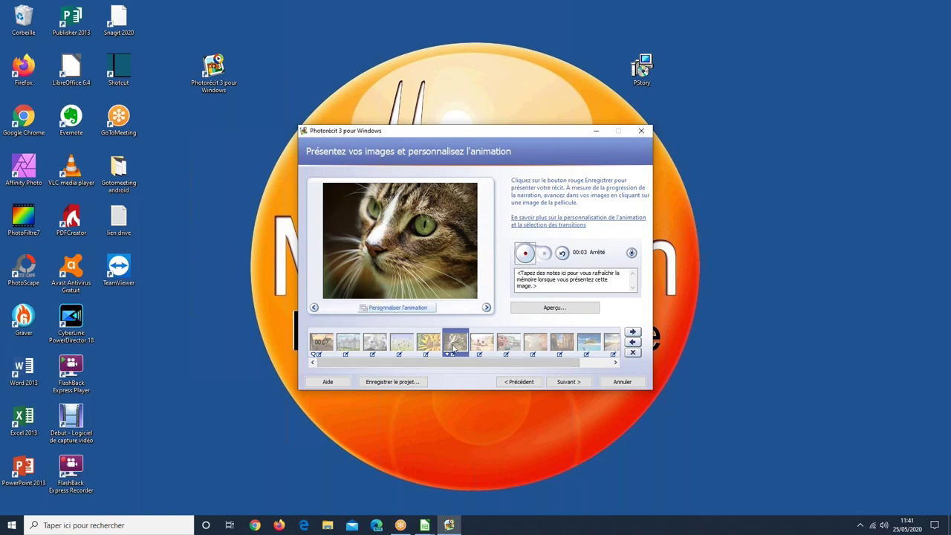
left_click(552, 311)
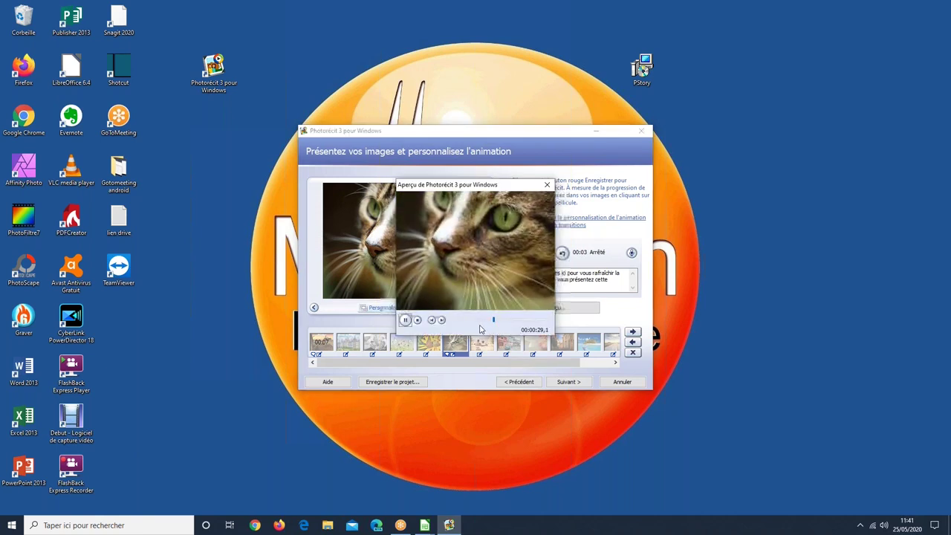
left_click(417, 321)
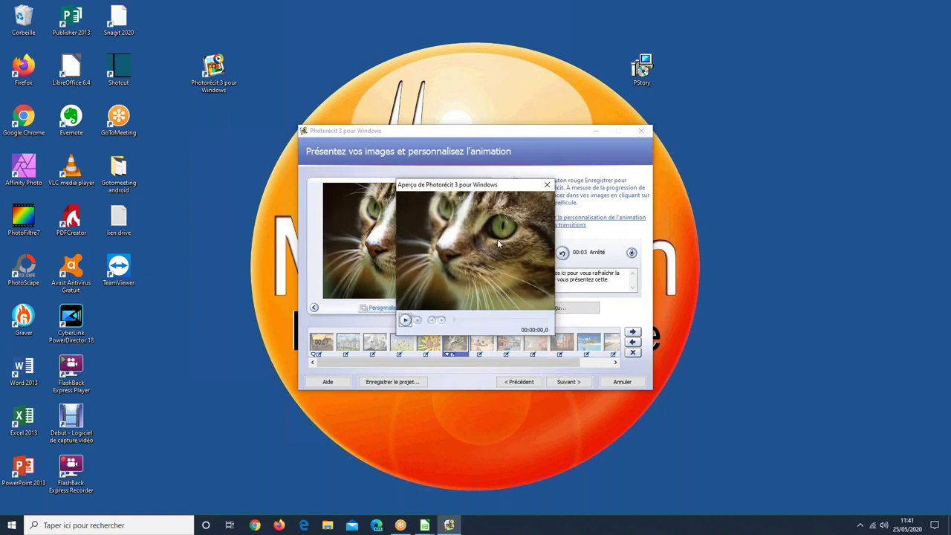
left_click(547, 185)
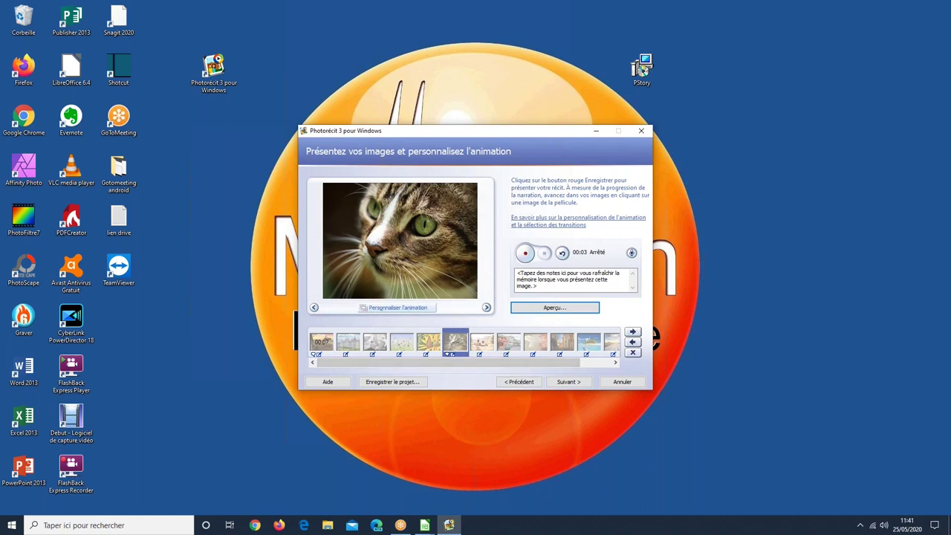
Open the animation customisation settings of the first image, "Château".
left_click(332, 351)
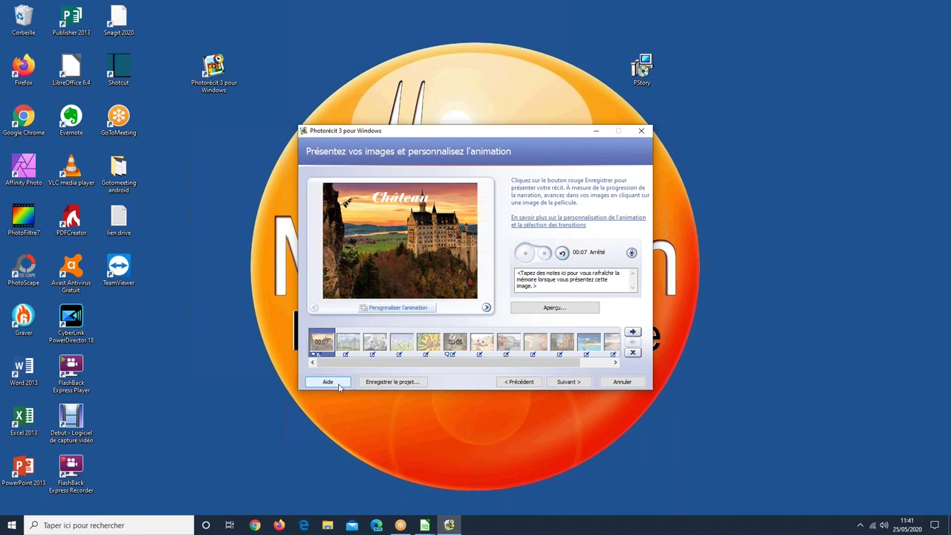
left_click(401, 309)
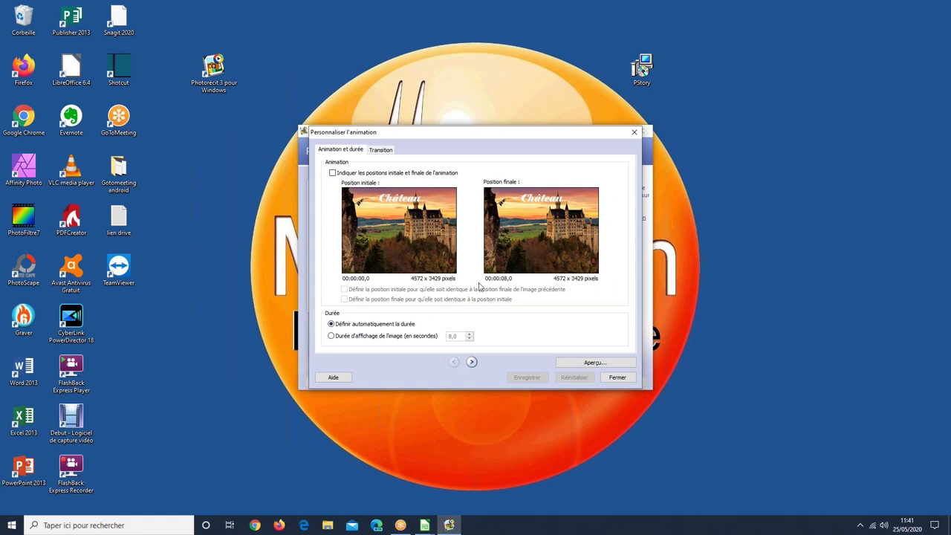
Try a manual display duration and custom start and end positions for the image, restoring automatic duration and no custom positions.
left_click(332, 336)
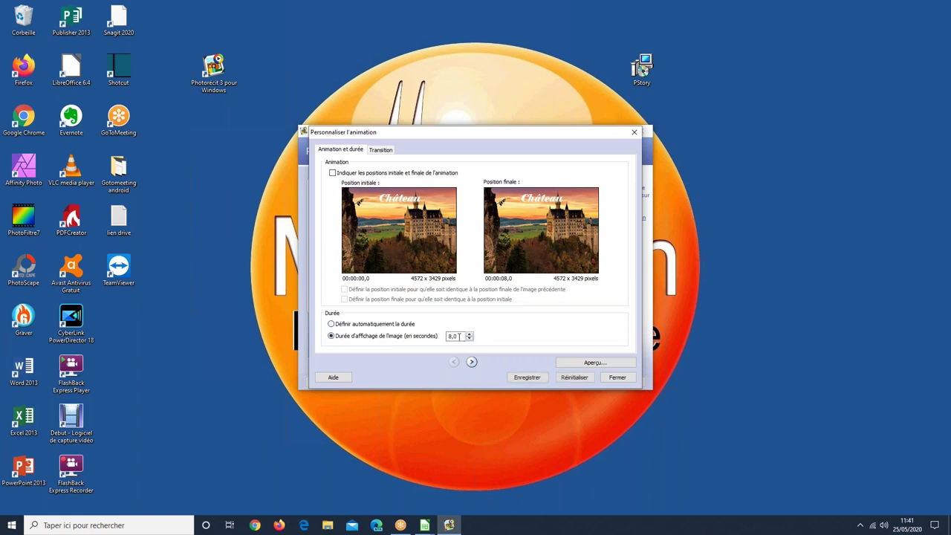
left_click(340, 327)
left_click(333, 173)
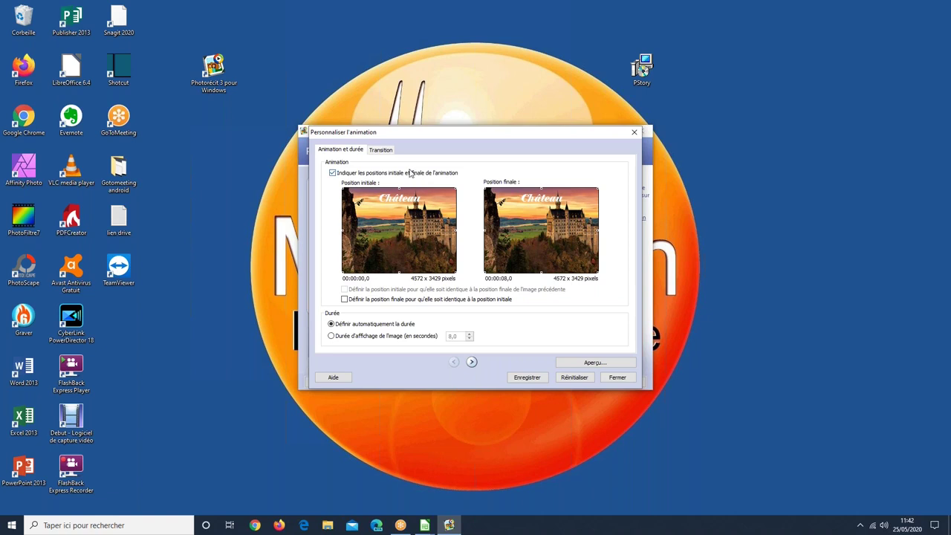
left_click(344, 174)
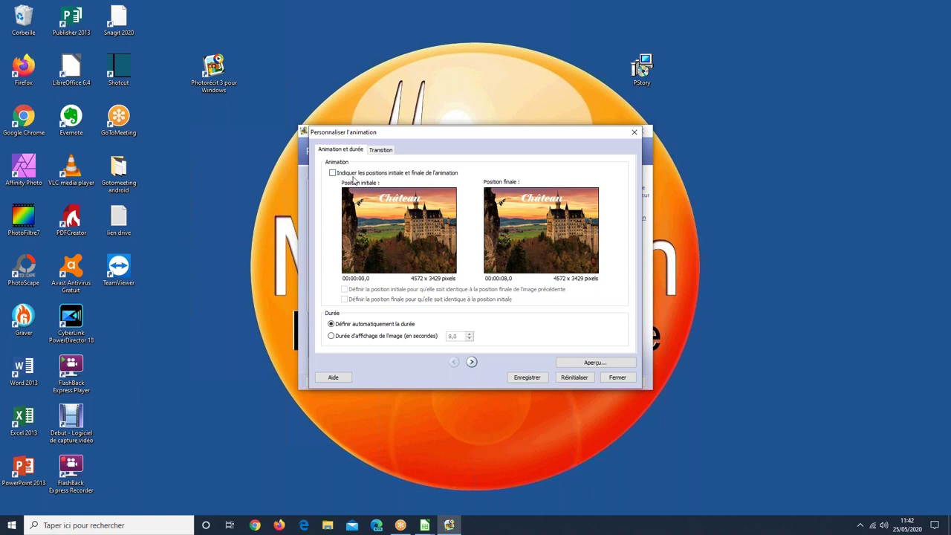
Choose the "Cercle, vers l'extérieur" transition for the start of the first image.
left_click(380, 151)
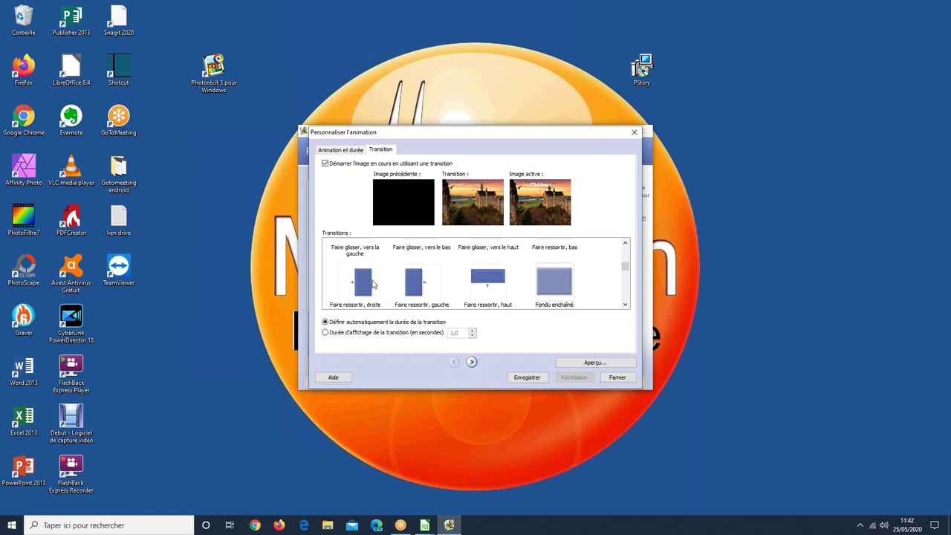
scroll(374, 284, "up", 3)
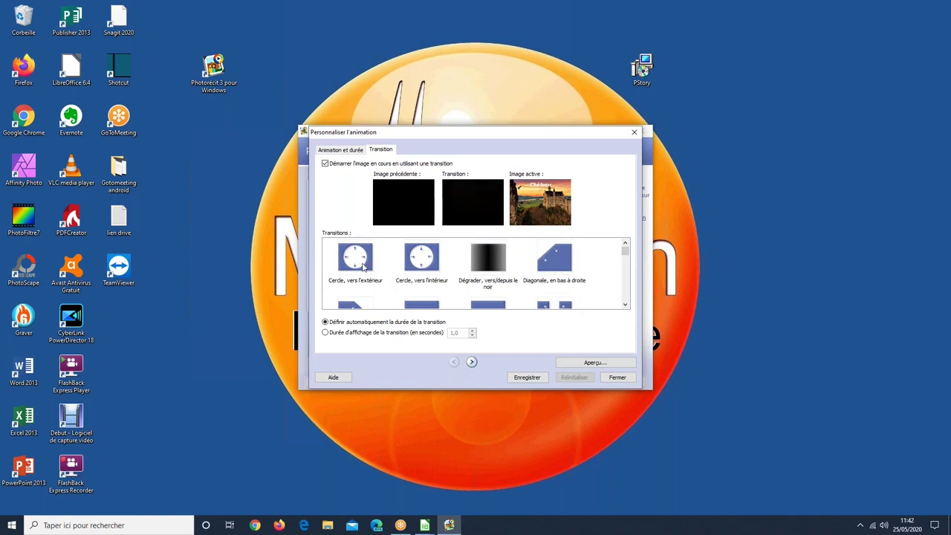
left_click(356, 266)
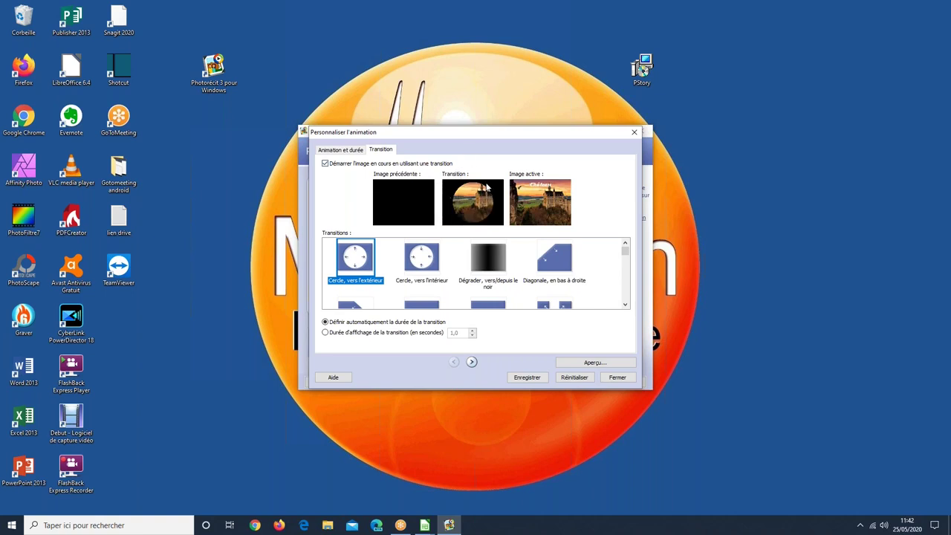
Try other start transitions for the first image, choose "Étoile, vers l'intérieur" and save the change.
left_click(436, 259)
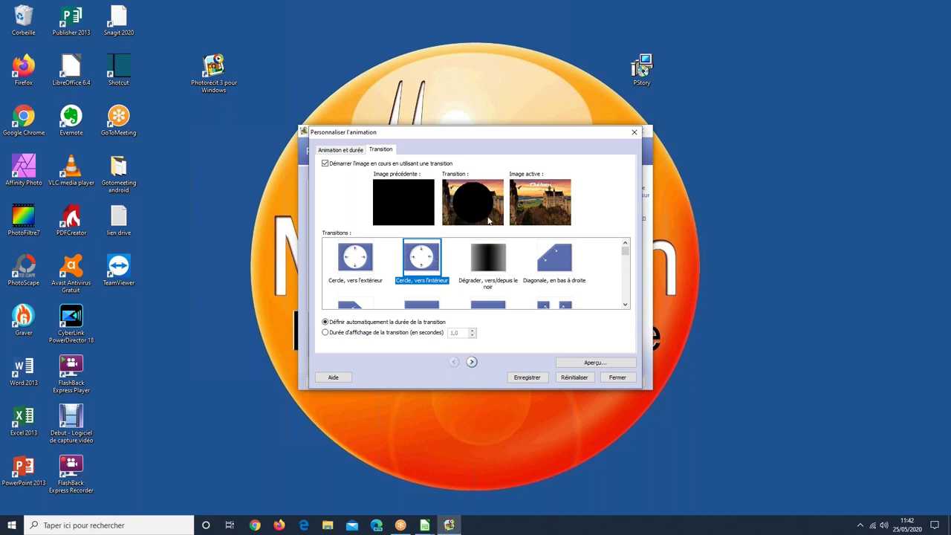
scroll(492, 272, "down", 2)
left_click(422, 281)
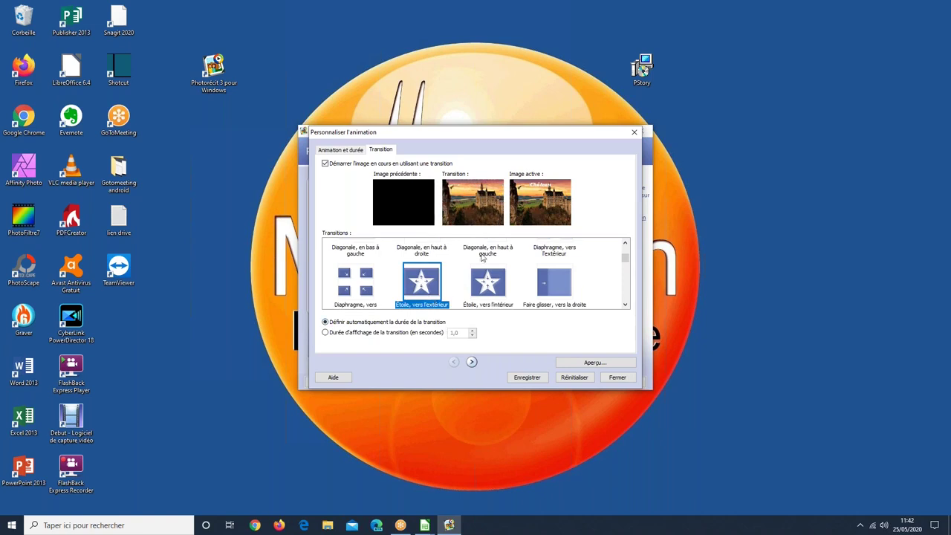
left_click(488, 281)
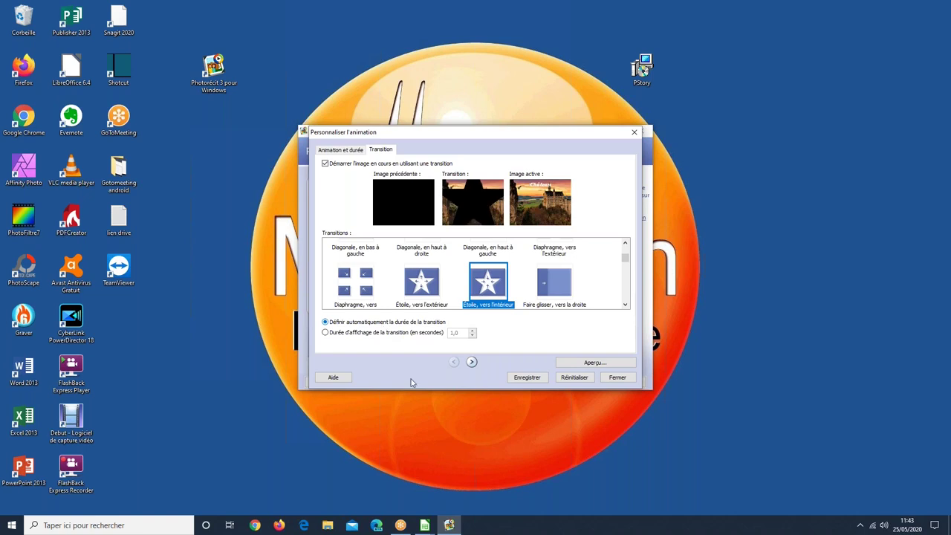
left_click(472, 362)
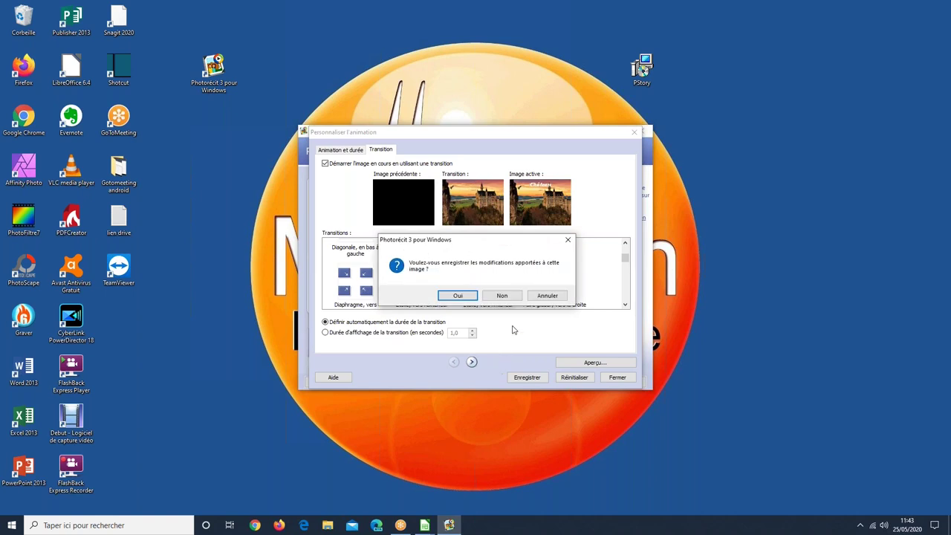
left_click(458, 296)
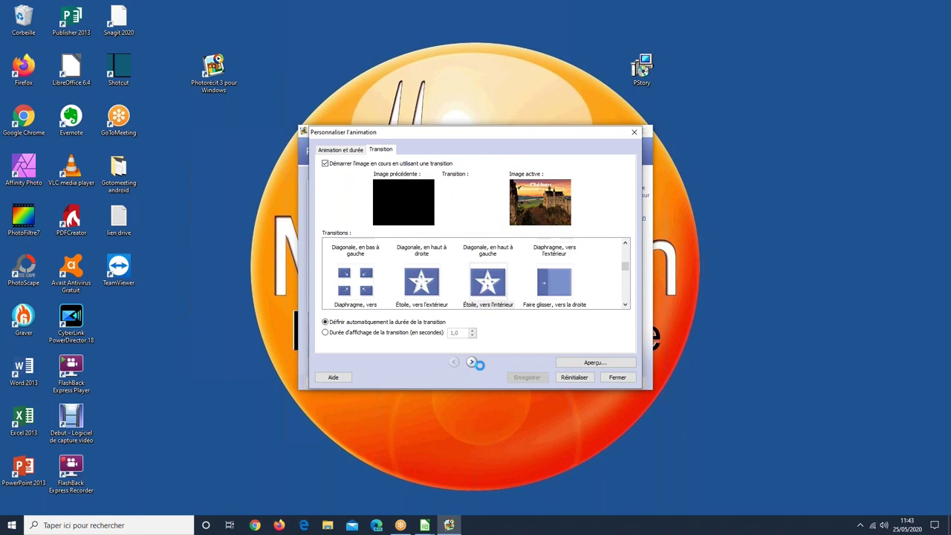
Apply the "Forme en V pleine, droite" transition to the second château image and save it.
left_click(472, 362)
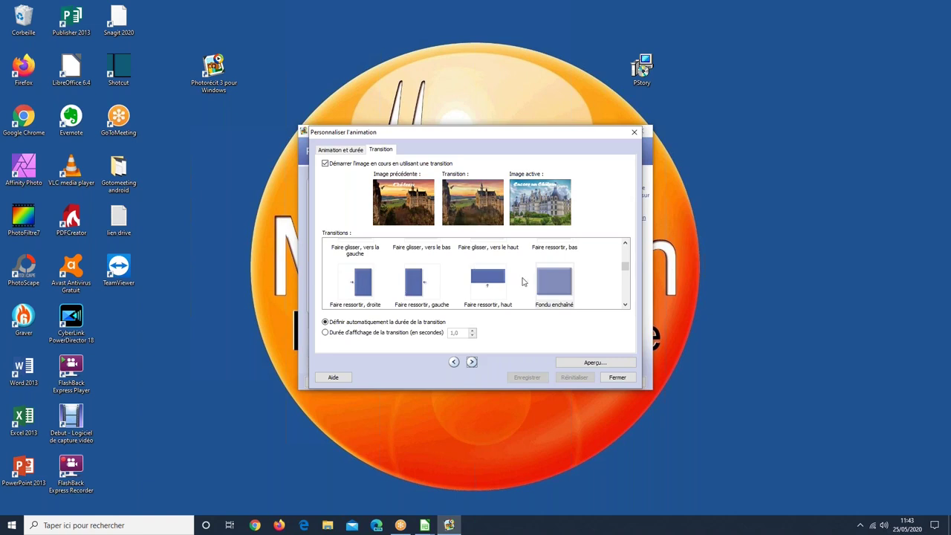
left_click(559, 281)
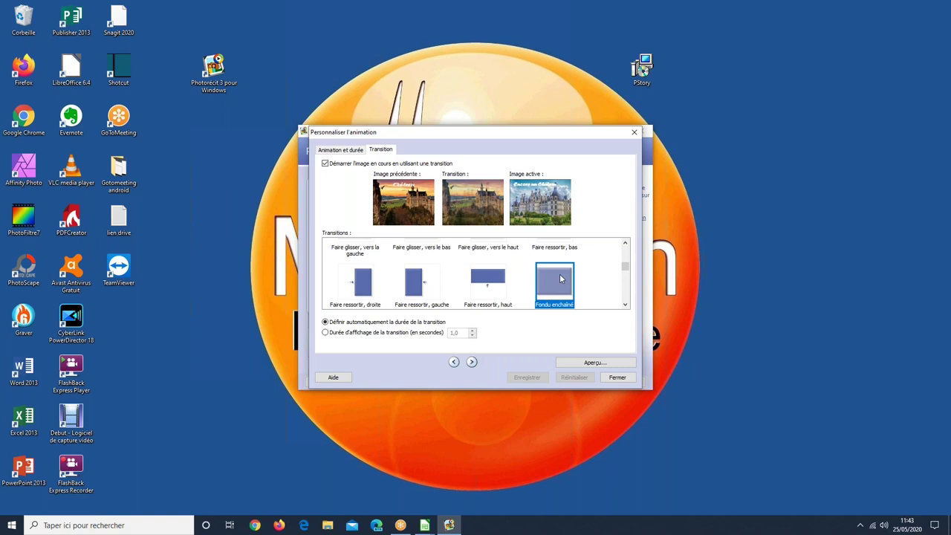
scroll(490, 294, "down", 3)
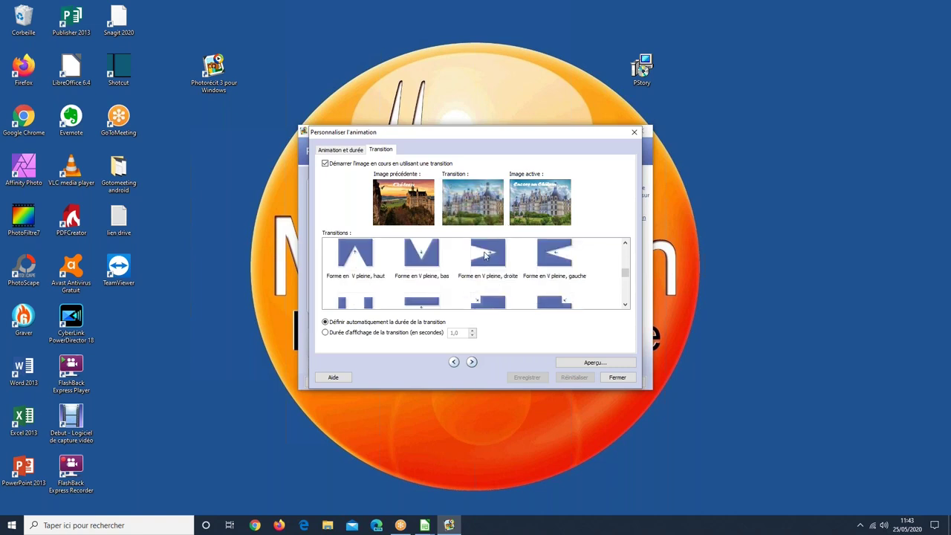
left_click(484, 255)
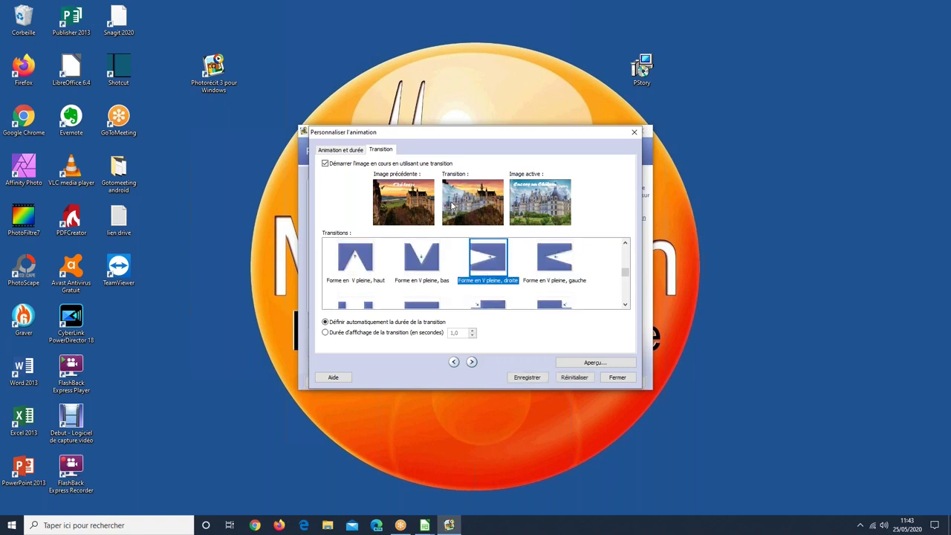
left_click(521, 378)
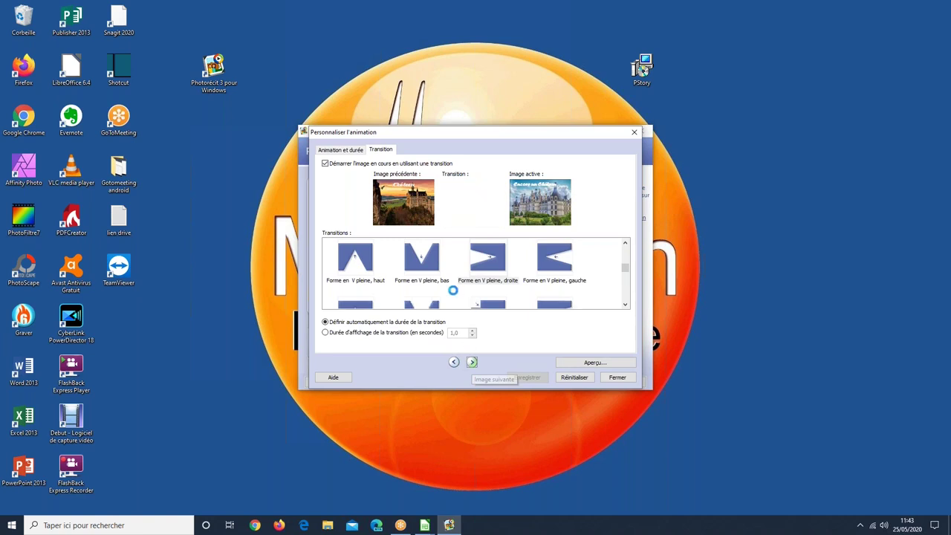
Apply the "Page ourlée, droite" transition to the black-and-white image of the feet and save it.
scroll(446, 292, "down", 3)
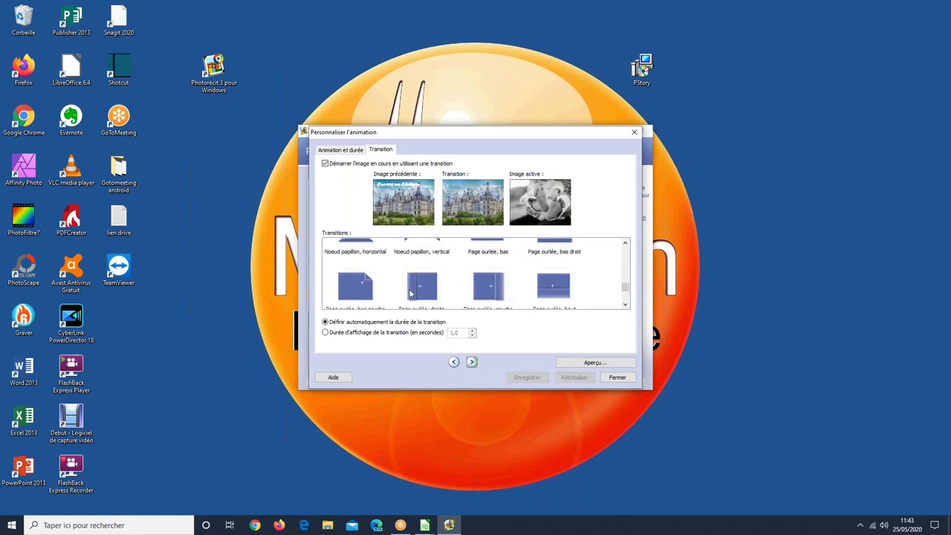
left_click(414, 293)
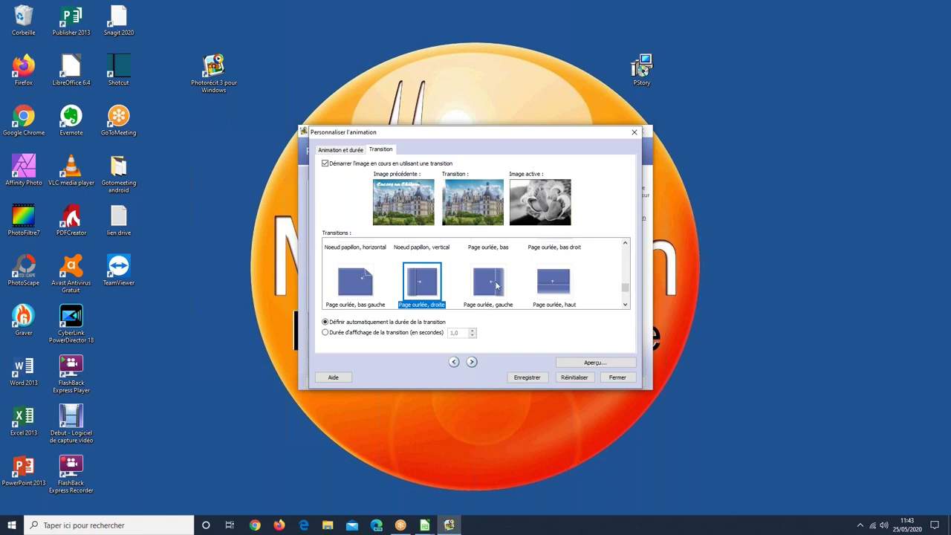
left_click(529, 378)
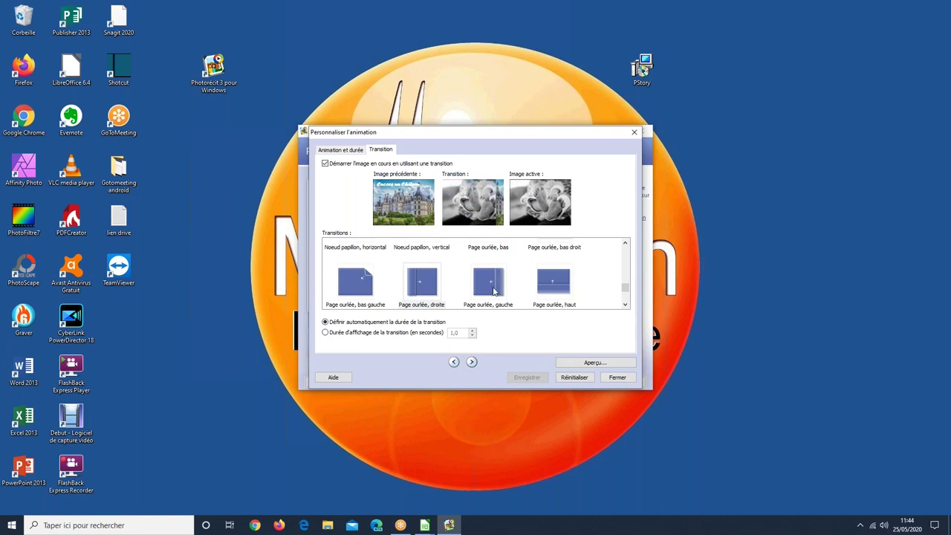
Apply the "Losange, vers l'extérieur" transition to the image of the white butterflies and save it.
scroll(491, 298, "down", 1)
left_click(471, 362)
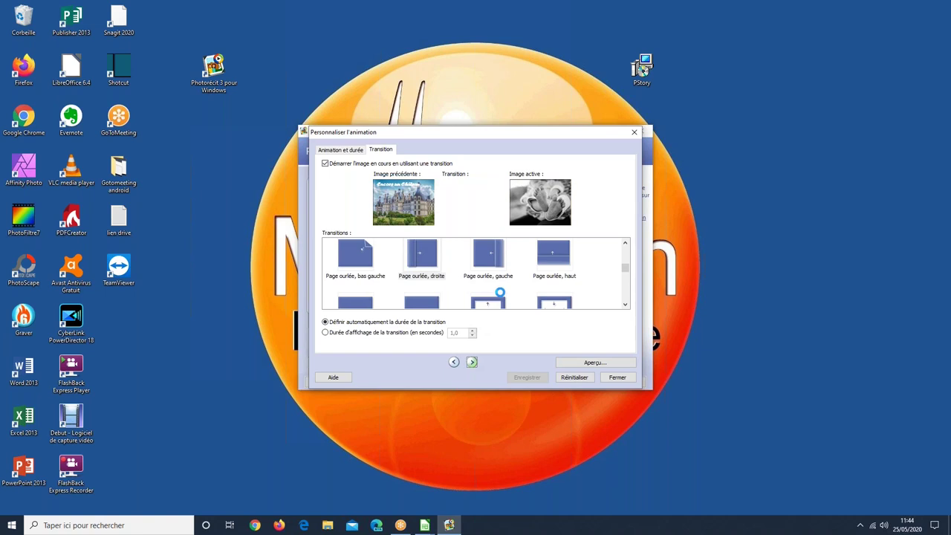
scroll(490, 291, "down", 3)
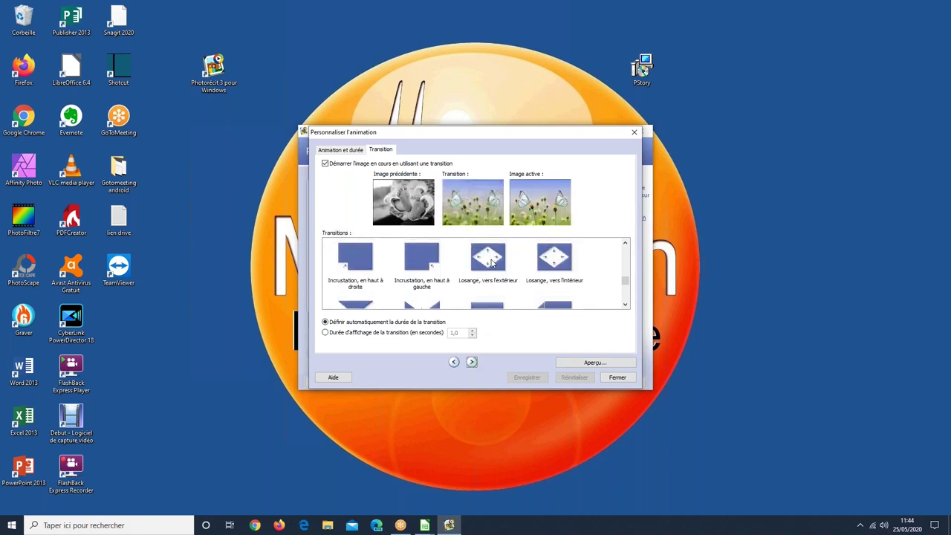
left_click(482, 289)
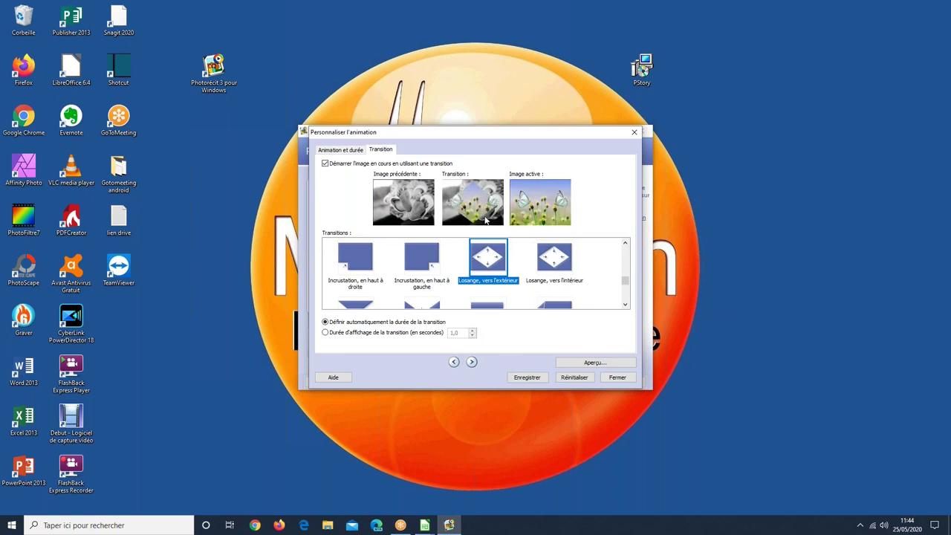
left_click(532, 379)
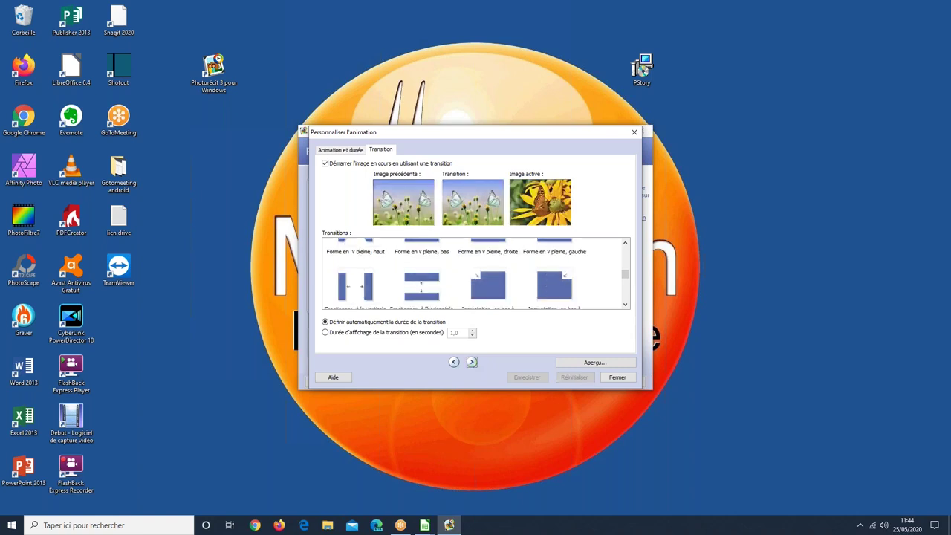
Apply the "Tourner à droite" transition to the image of the butterfly on yellow flowers and save it.
scroll(483, 282, "down", 1)
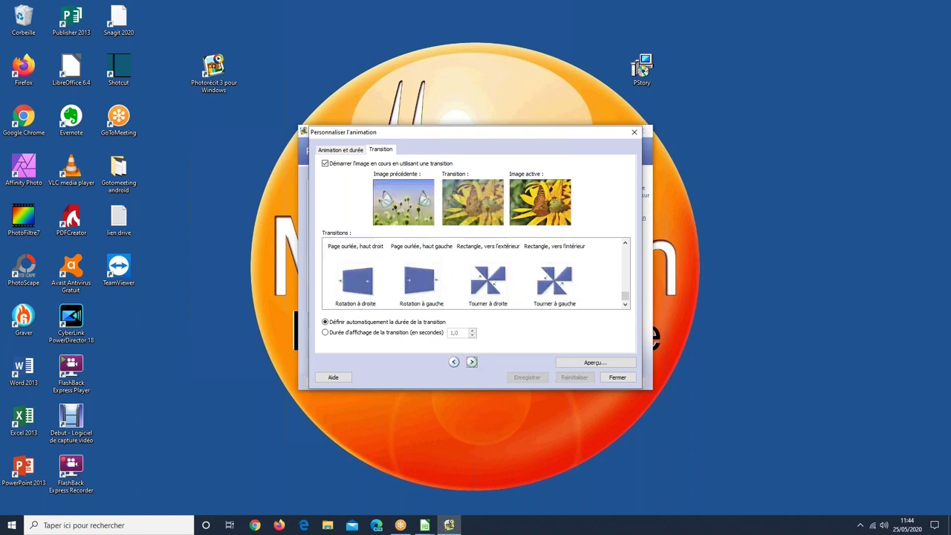
left_click(483, 282)
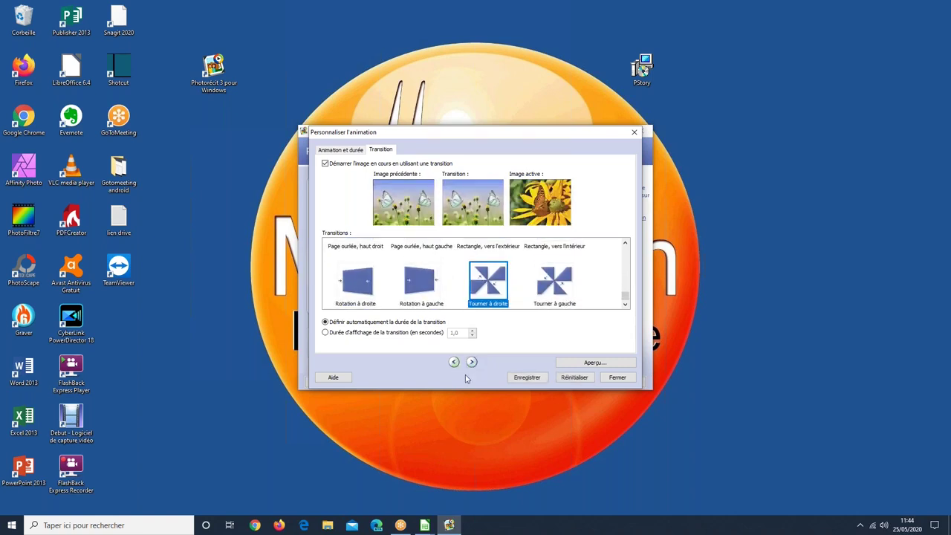
left_click(530, 377)
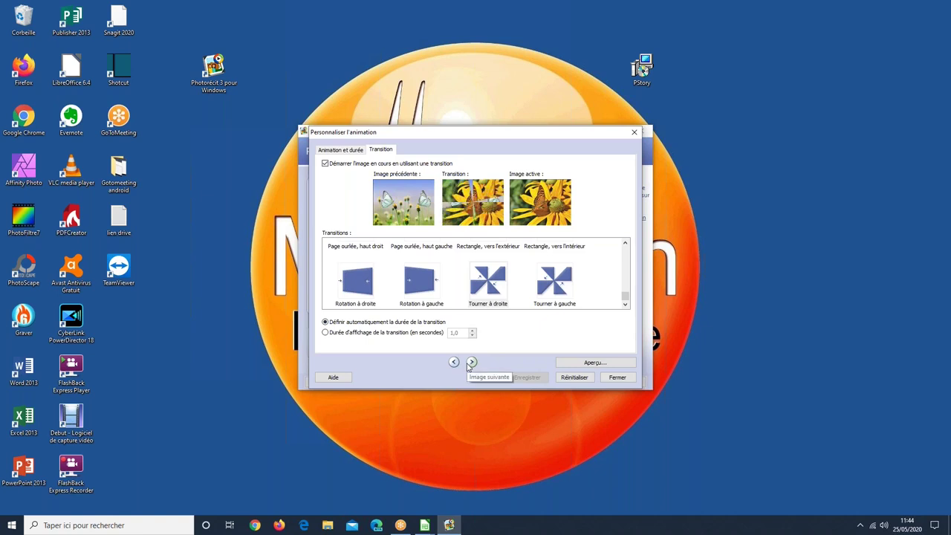
Apply the "Rotation à droite" transition to the cat image, save the change and close the animation settings.
left_click(472, 362)
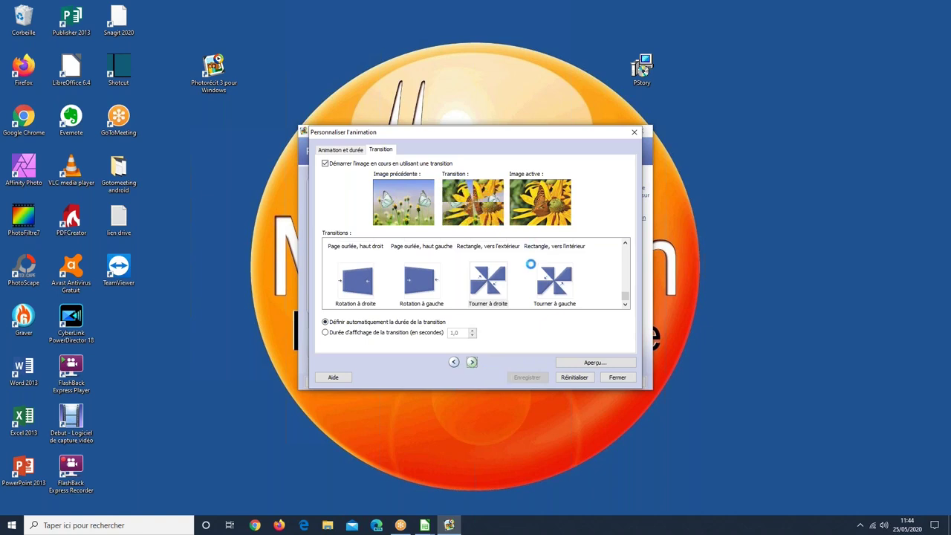
scroll(526, 267, "down", 5)
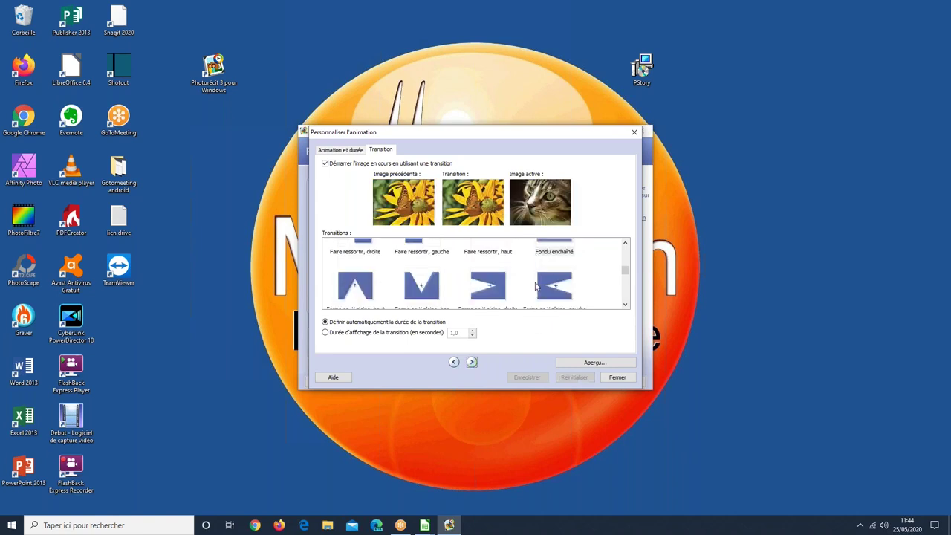
scroll(537, 287, "down", 1)
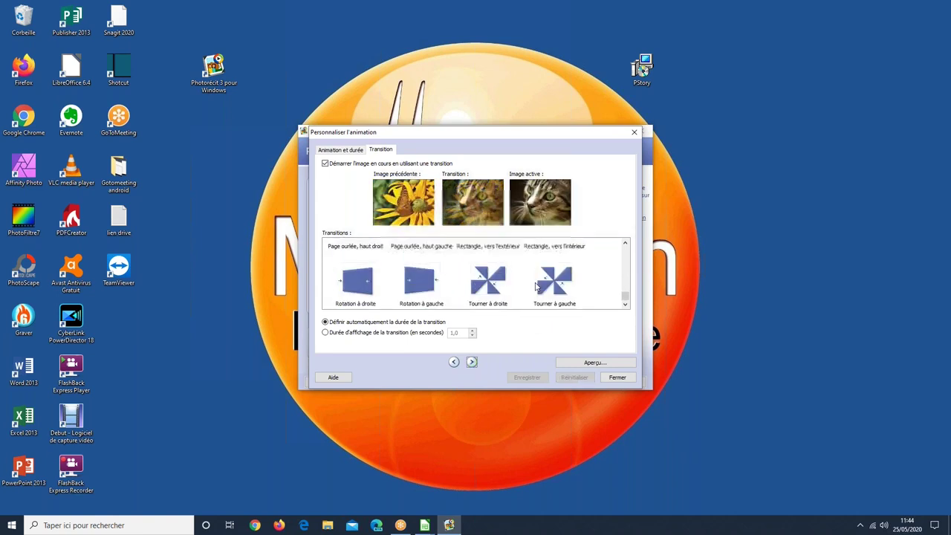
left_click(375, 290)
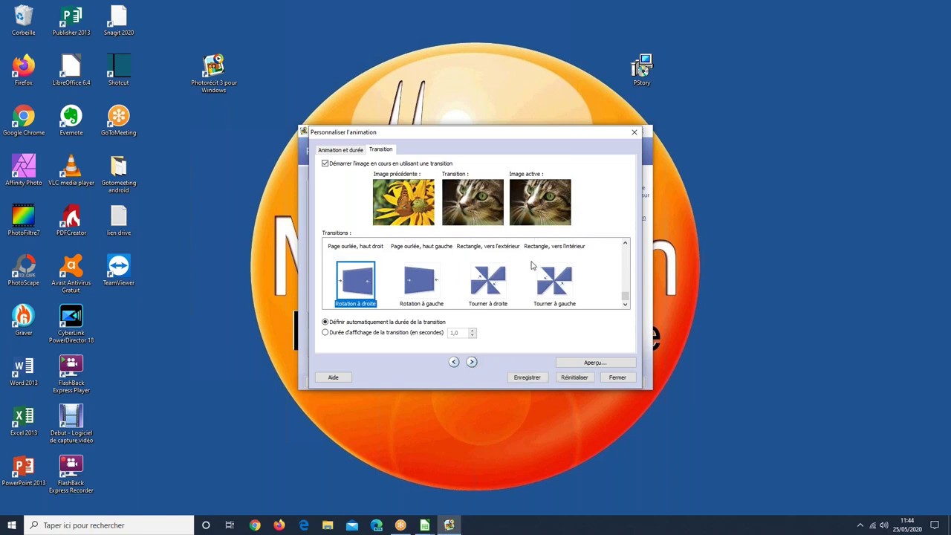
left_click(339, 152)
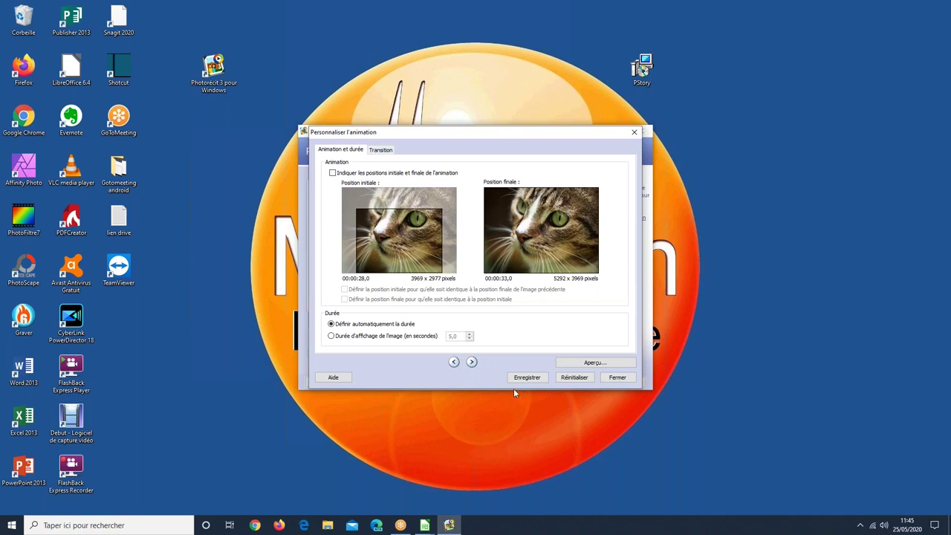
left_click(454, 362)
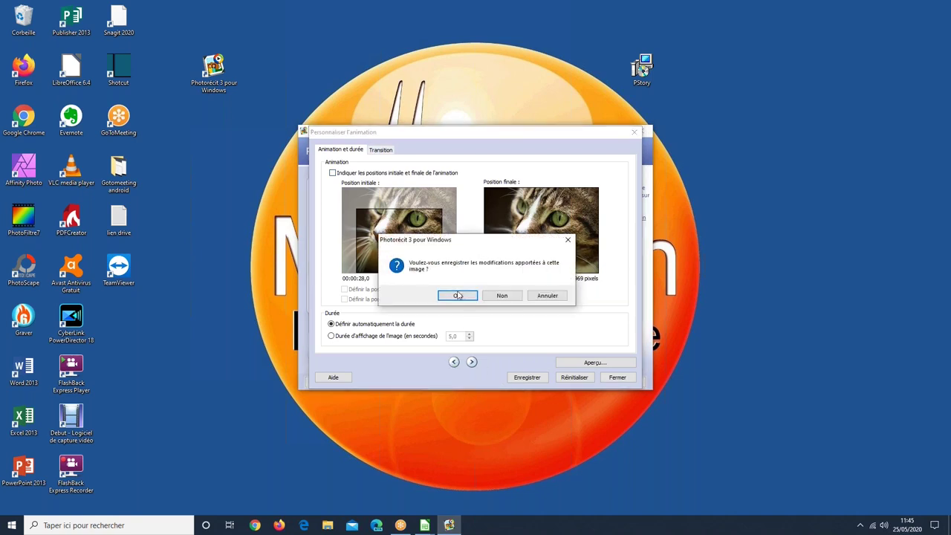
left_click(459, 296)
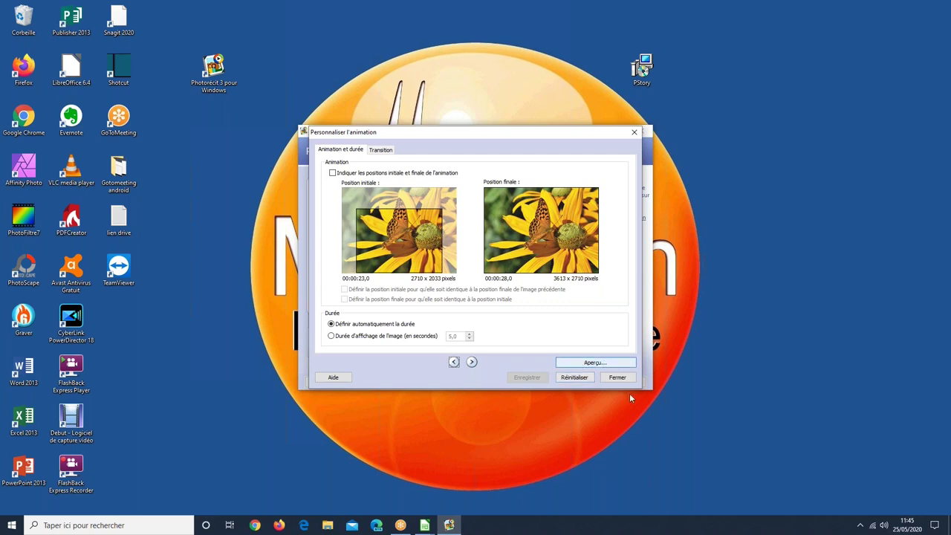
left_click(618, 378)
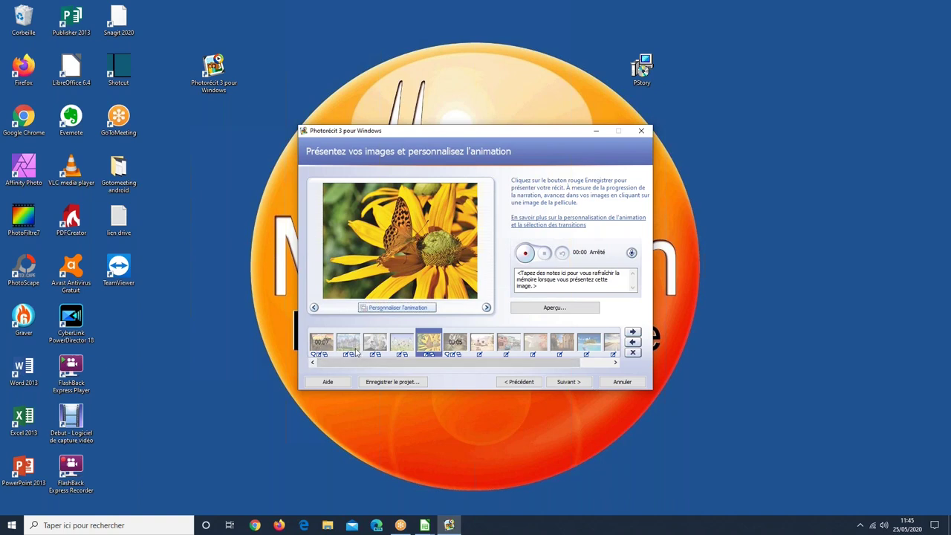
Add Battle_Agony_Moans from the Musique folder as background music starting at the first image, and preview the story.
left_click(576, 383)
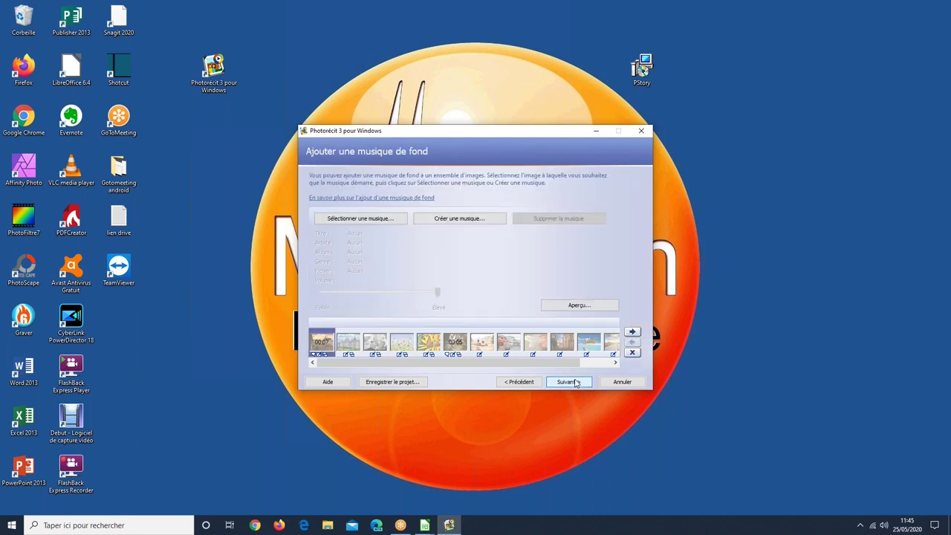
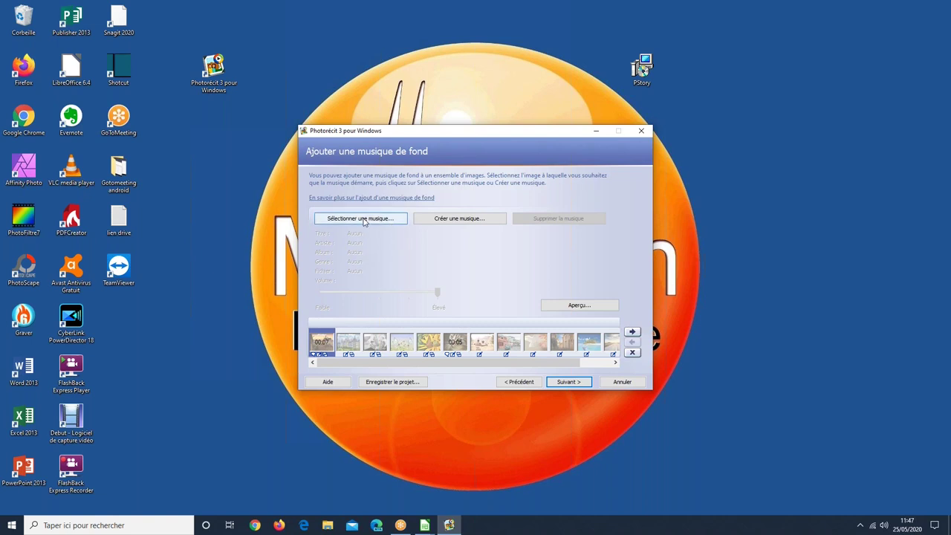
left_click(377, 222)
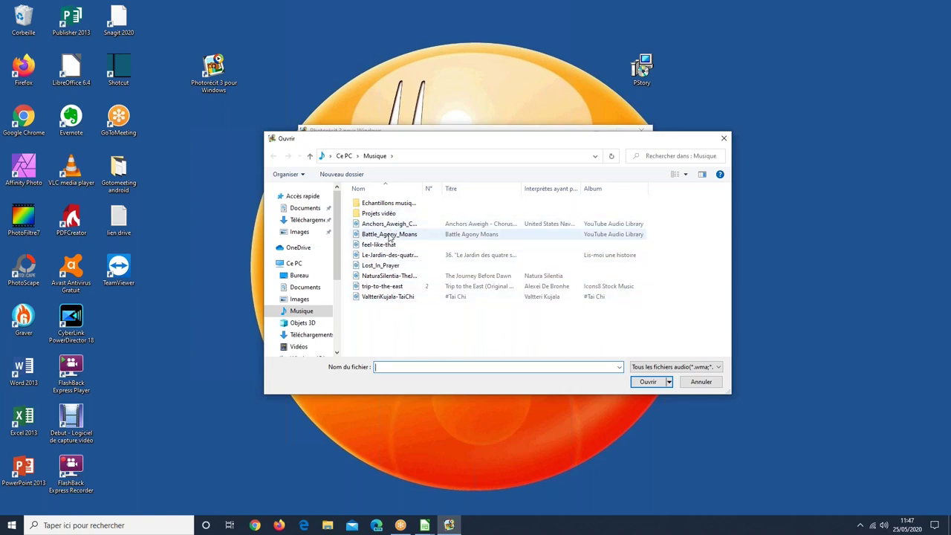
mouse_move(389, 237)
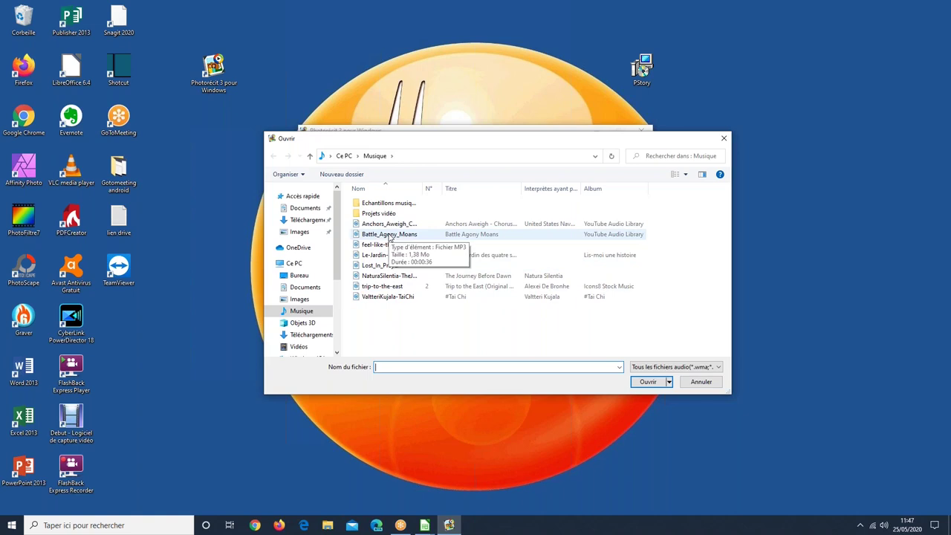
double_click(389, 235)
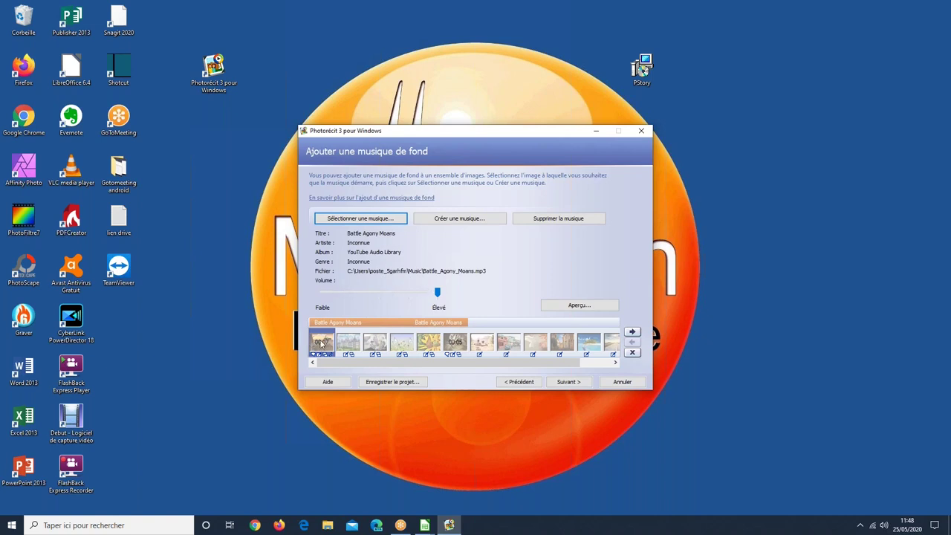
left_click(576, 308)
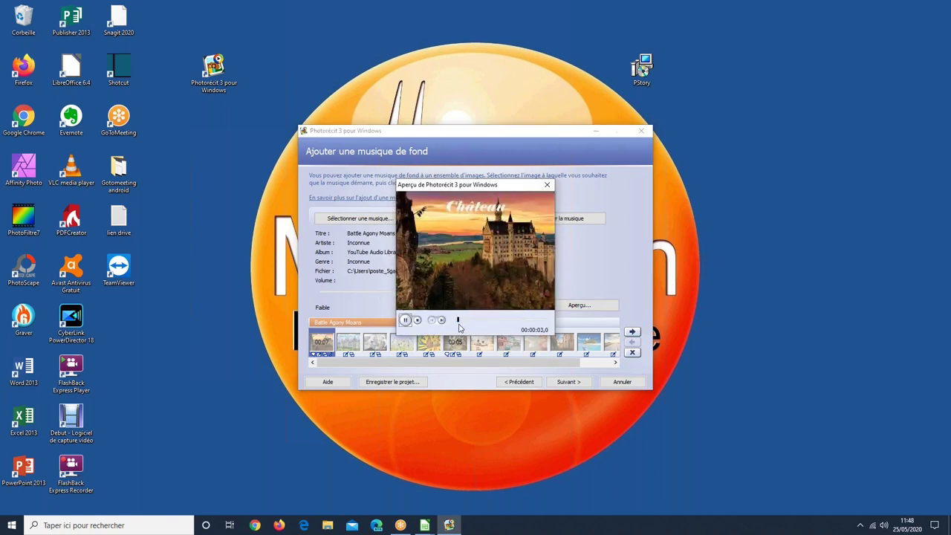
left_click(417, 320)
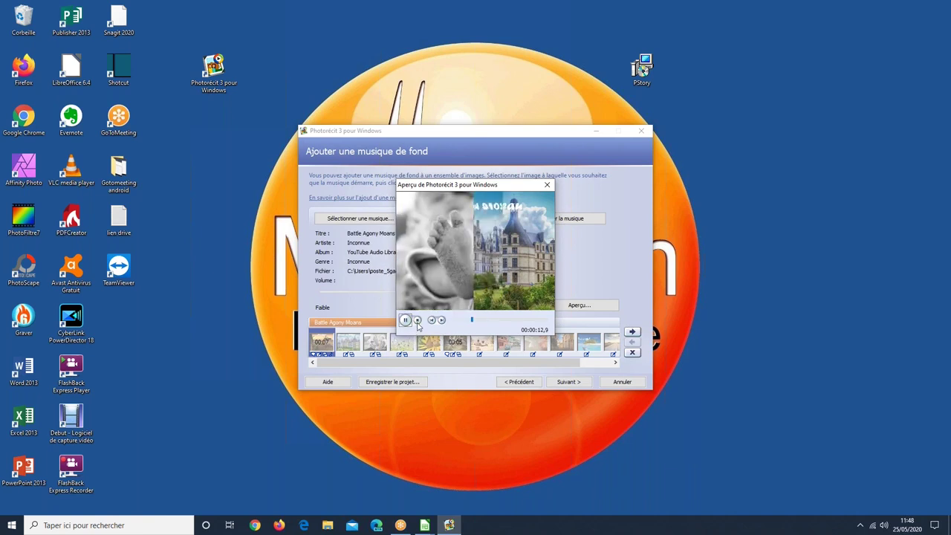
Replace the first image's background music with trip-to-the-east from the Musique folder and preview the story.
left_click(547, 184)
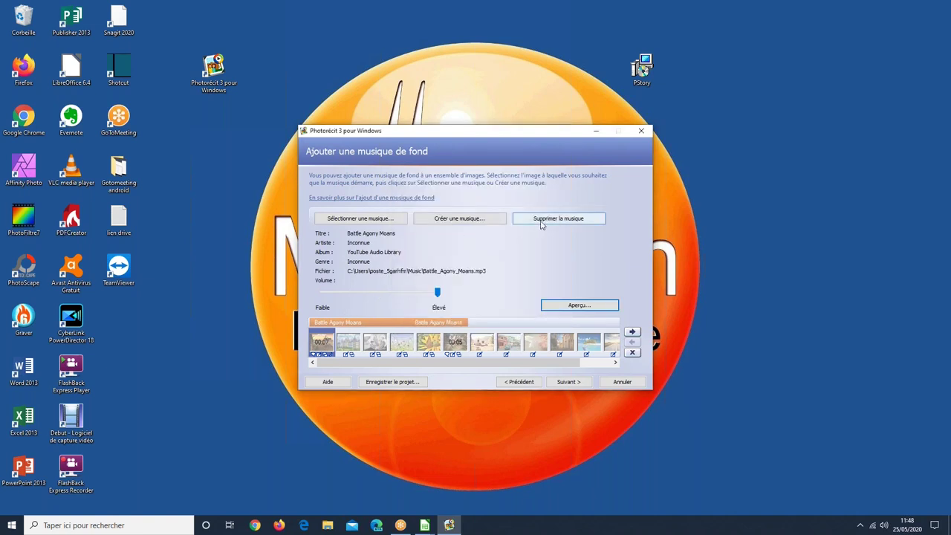
left_click(542, 223)
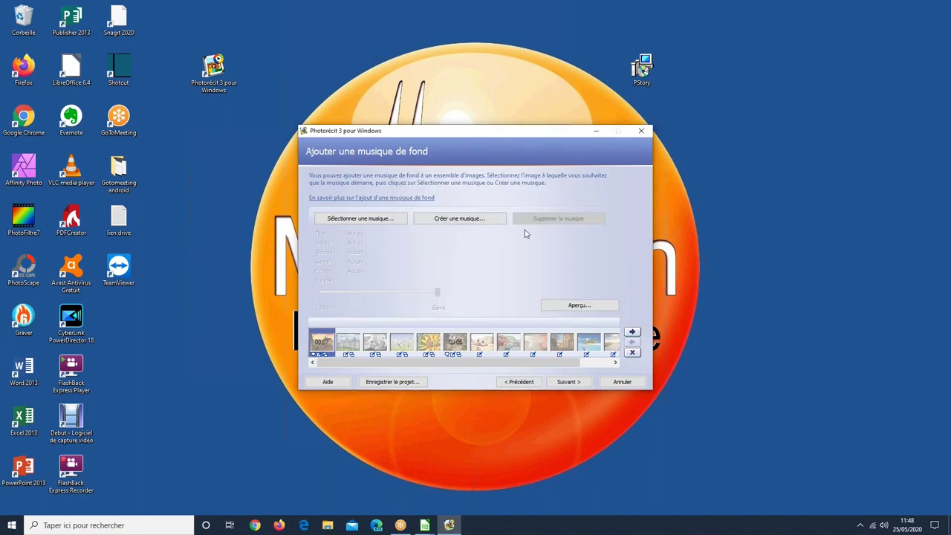
left_click(333, 220)
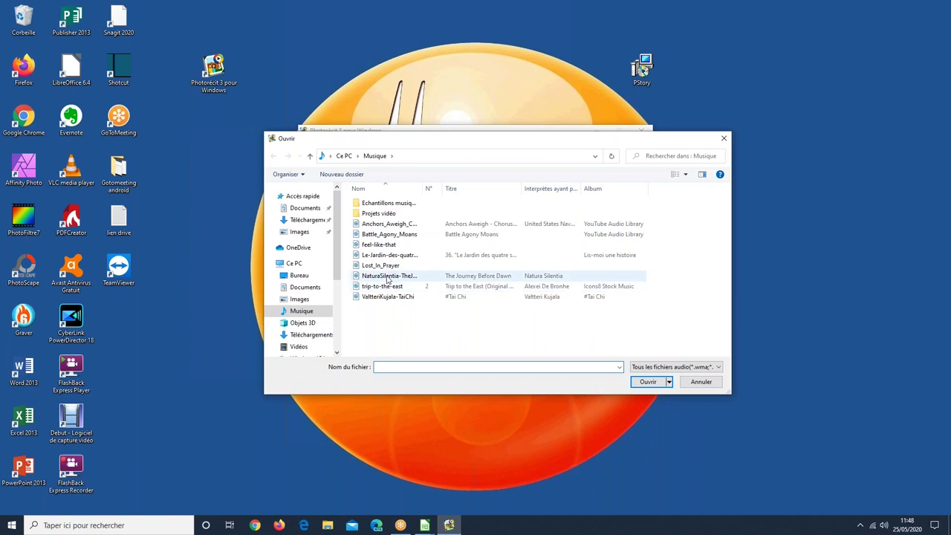
double_click(384, 287)
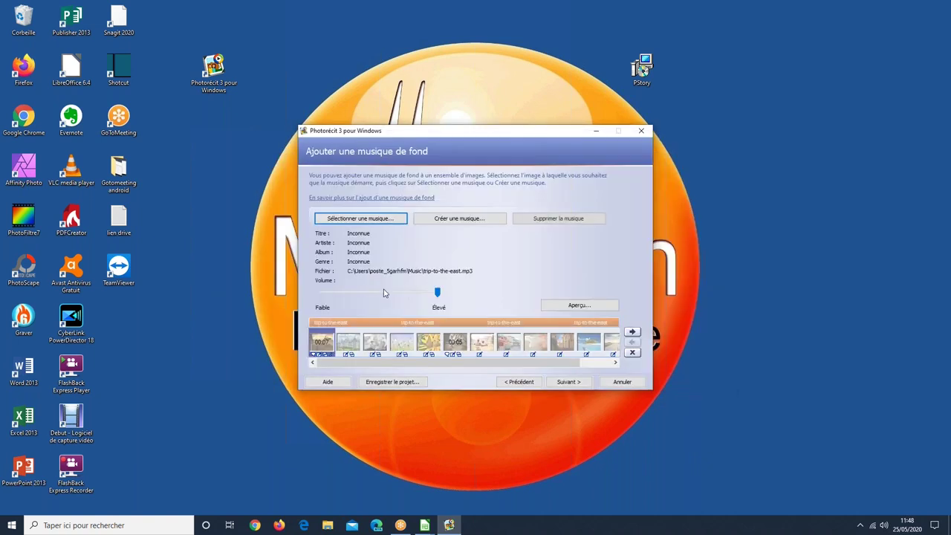
left_click(567, 306)
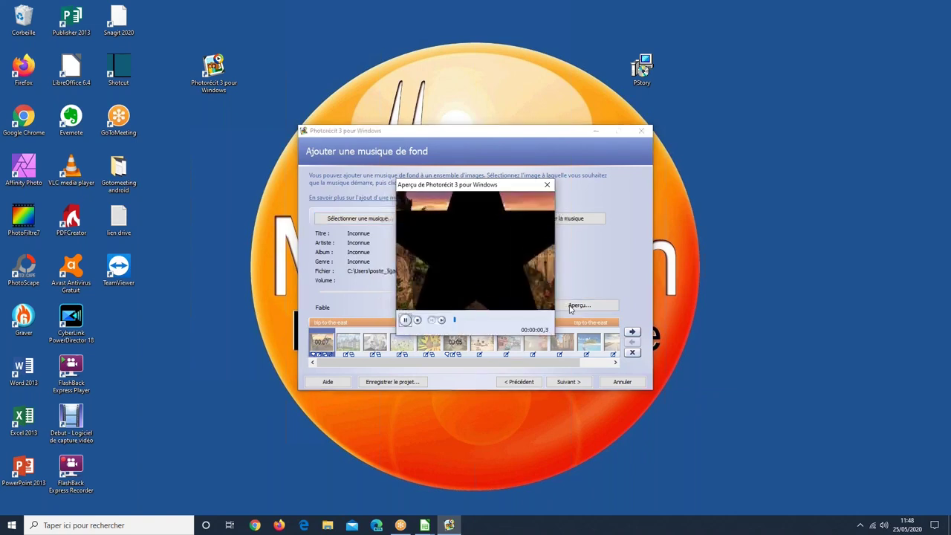
left_click(405, 319)
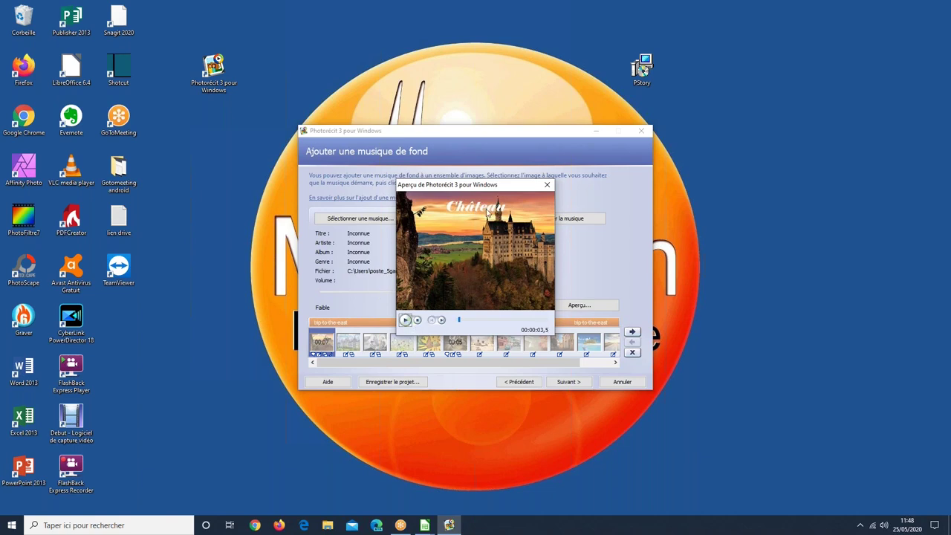
left_click(547, 186)
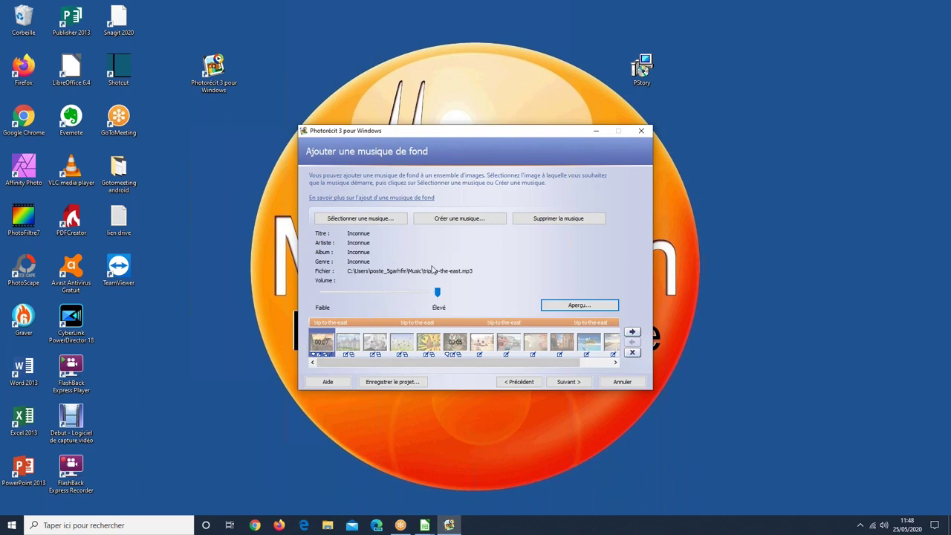
Lower the volume of the trip-to-the-east music close to Faible and preview the story.
left_click(457, 220)
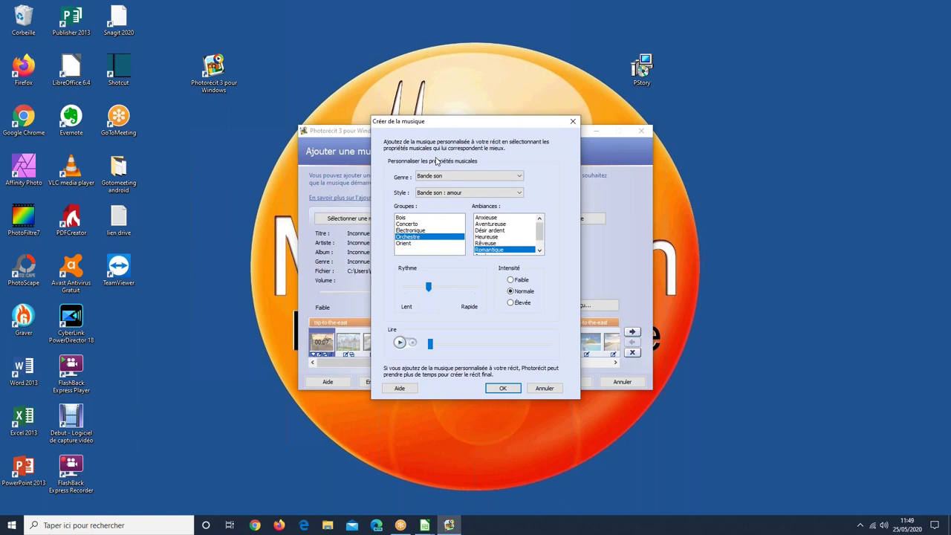
left_click(541, 390)
left_click_drag(436, 294, 335, 299)
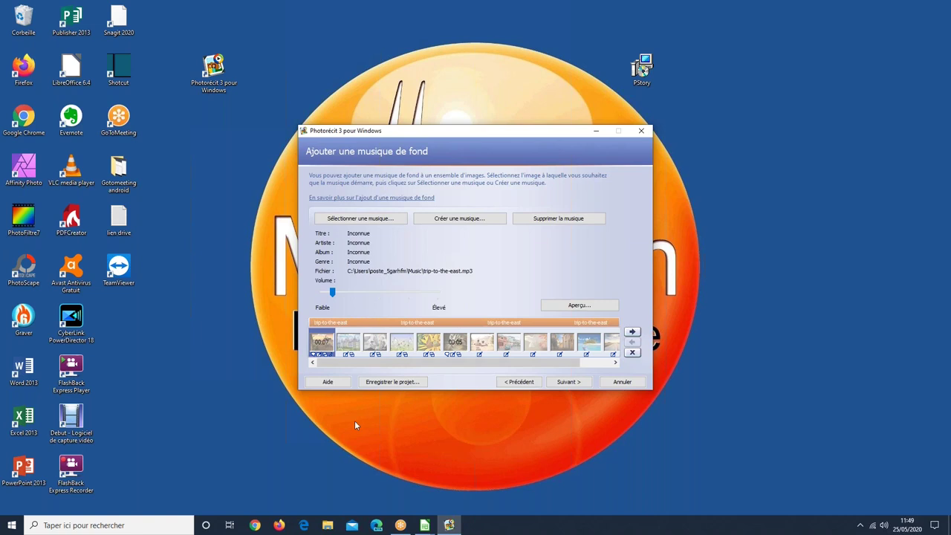
left_click(328, 362)
left_click(578, 307)
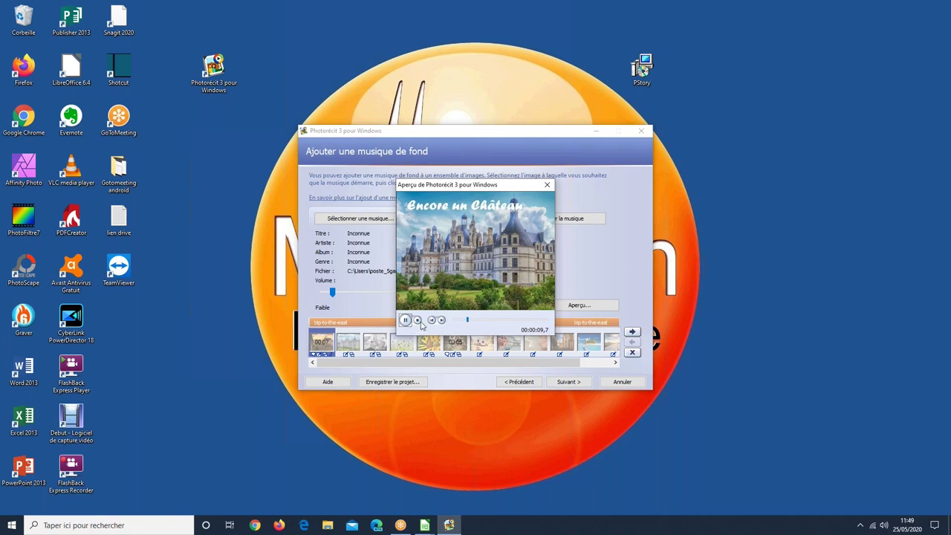
left_click(547, 184)
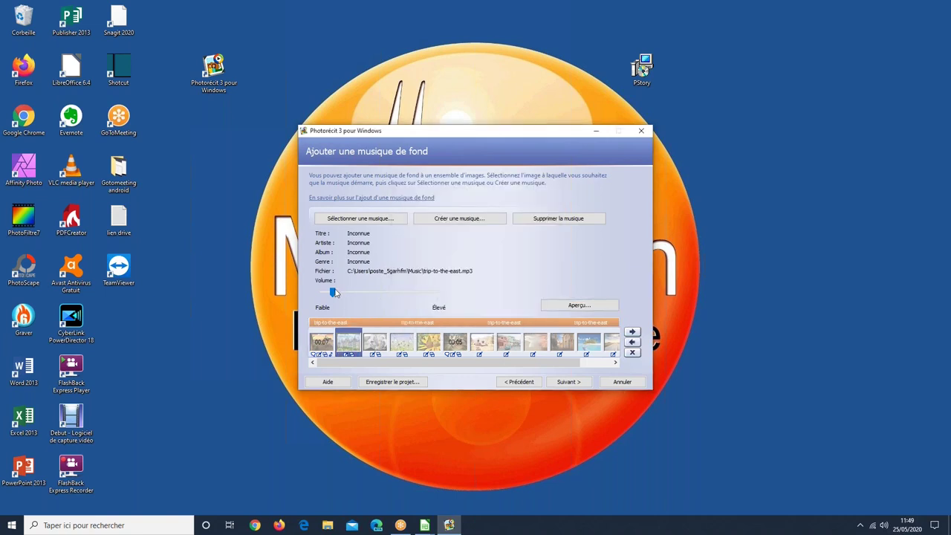
Raise the music volume to about three quarters of the way towards Élevé and select the first image.
left_click(403, 293)
left_click(326, 343)
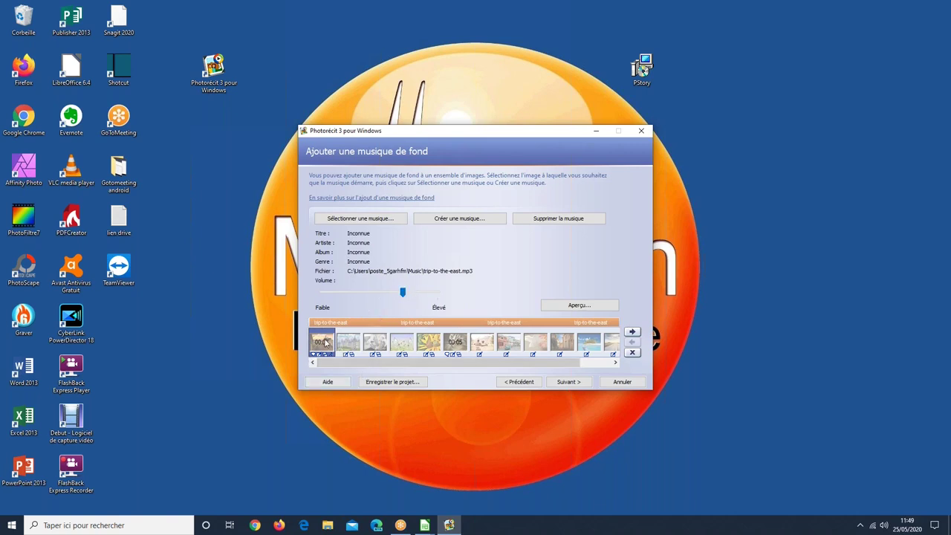
left_click_drag(330, 344, 326, 344)
right_click(322, 342)
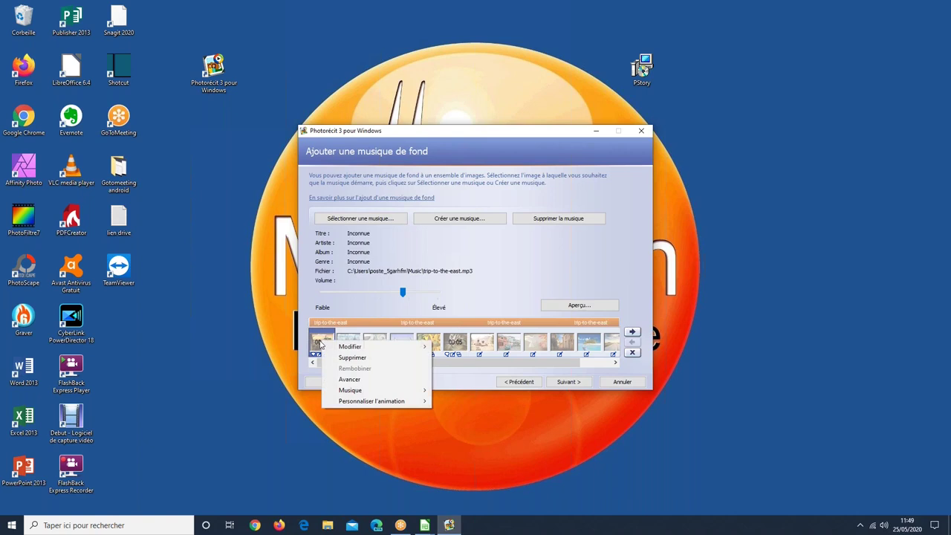
key("Escape")
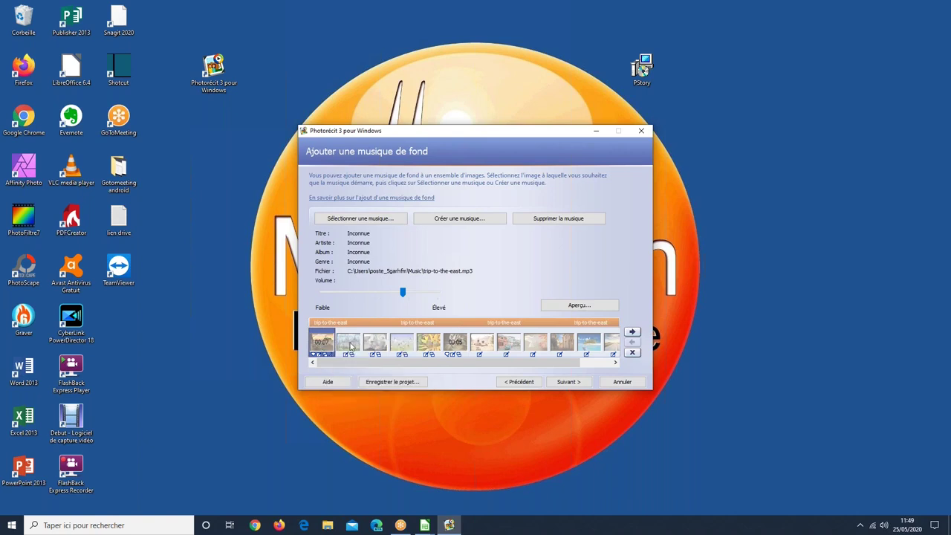
right_click(326, 342)
mouse_move(352, 348)
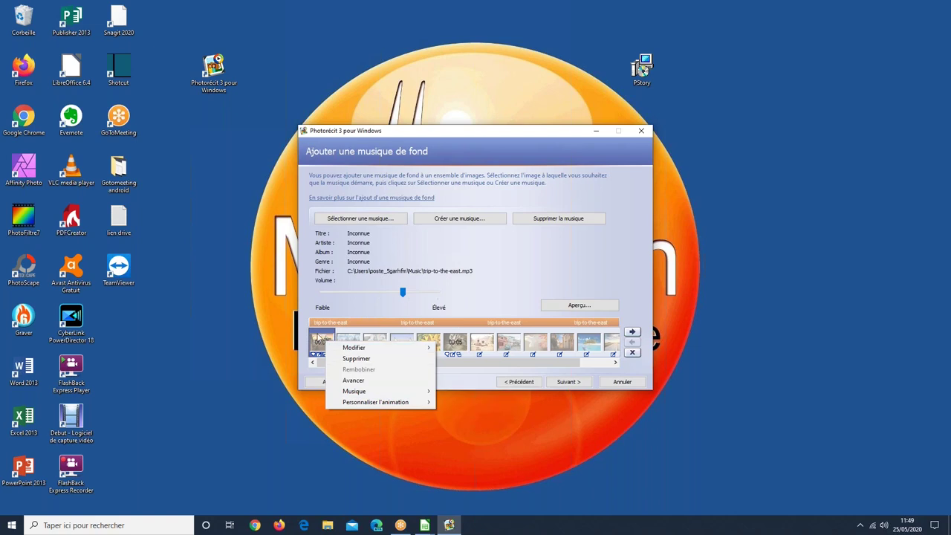
left_click(332, 358)
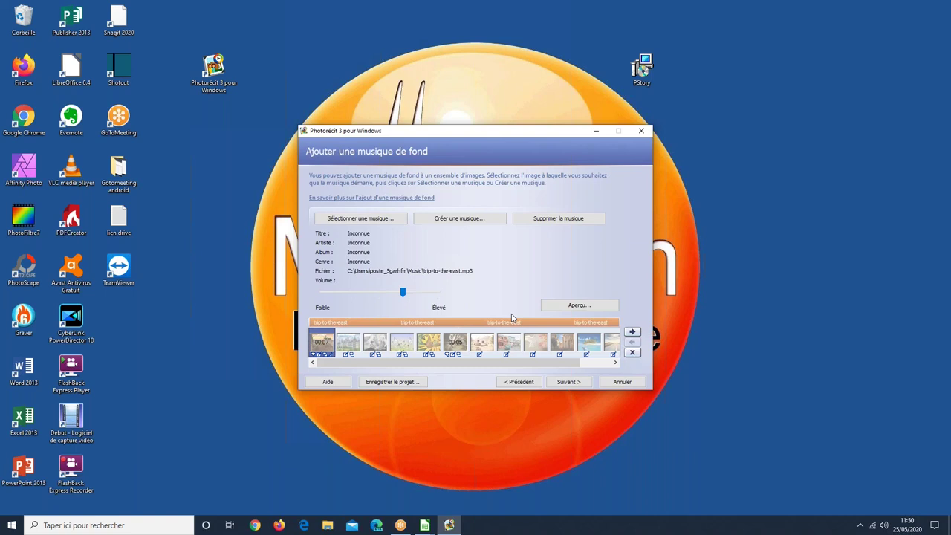
Remove the background music from the first image and open the settings for creating custom music.
left_click(582, 225)
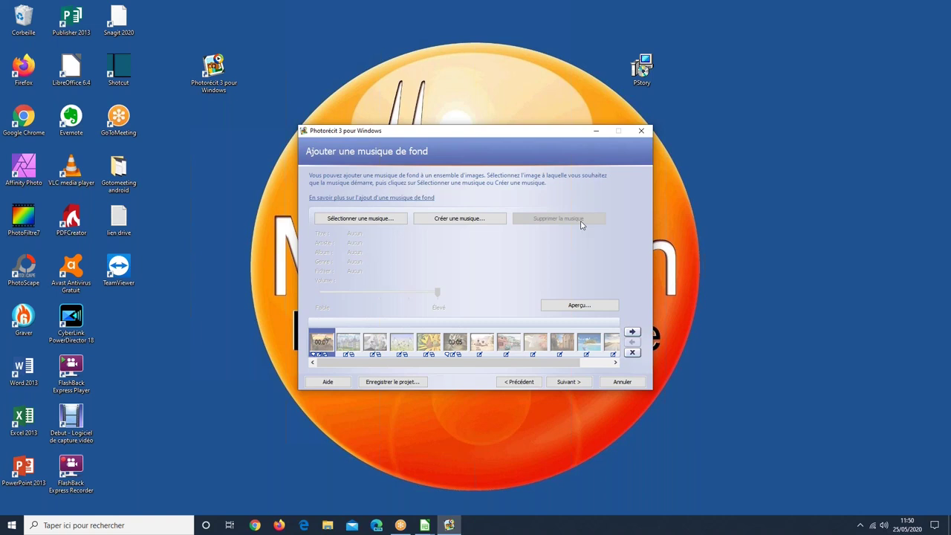
left_click(487, 219)
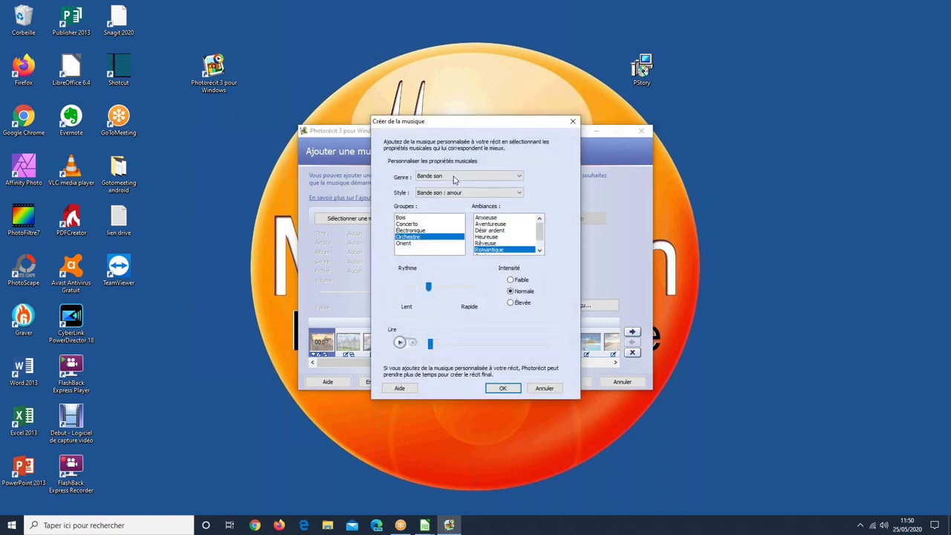
Set the custom music to genre Bande son, style "Bande son : aventure", group Cornemuse and mood Rêveuse.
left_click(453, 177)
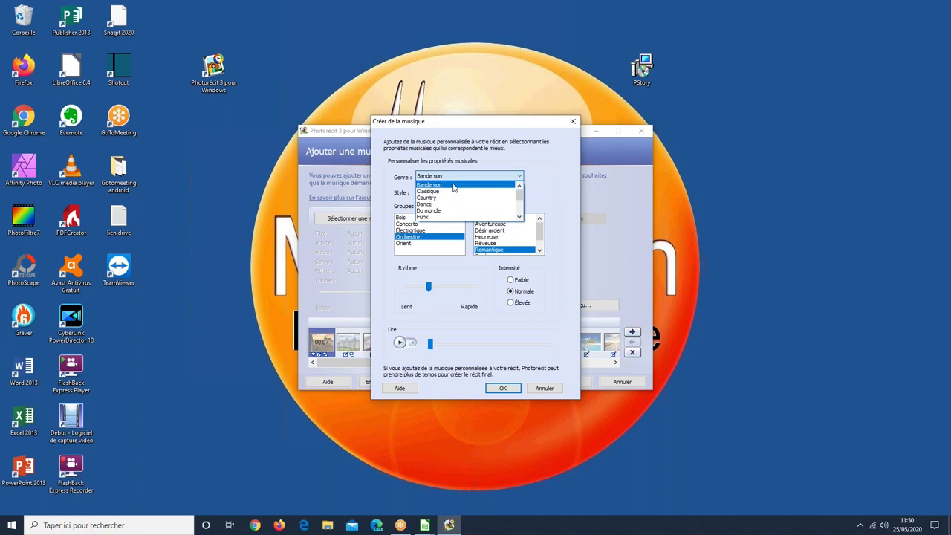
left_click(453, 185)
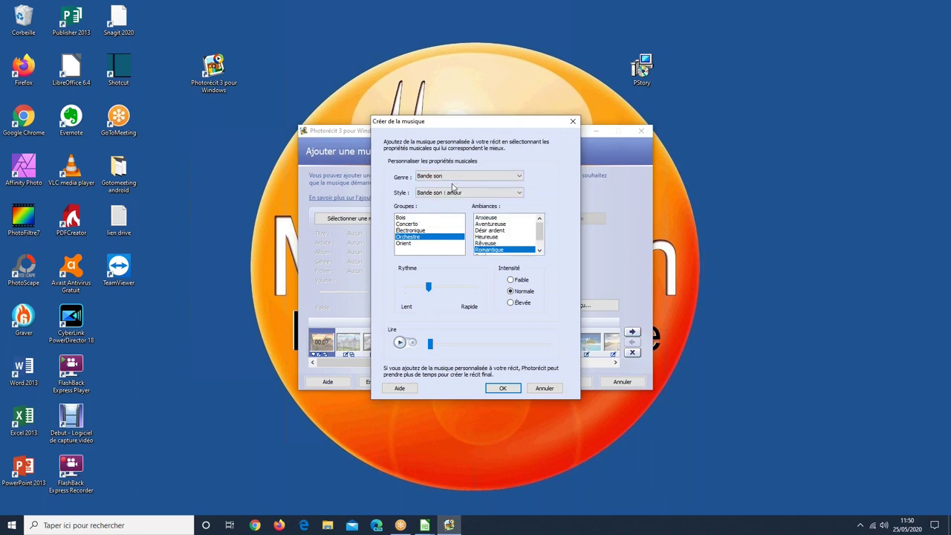
left_click(471, 194)
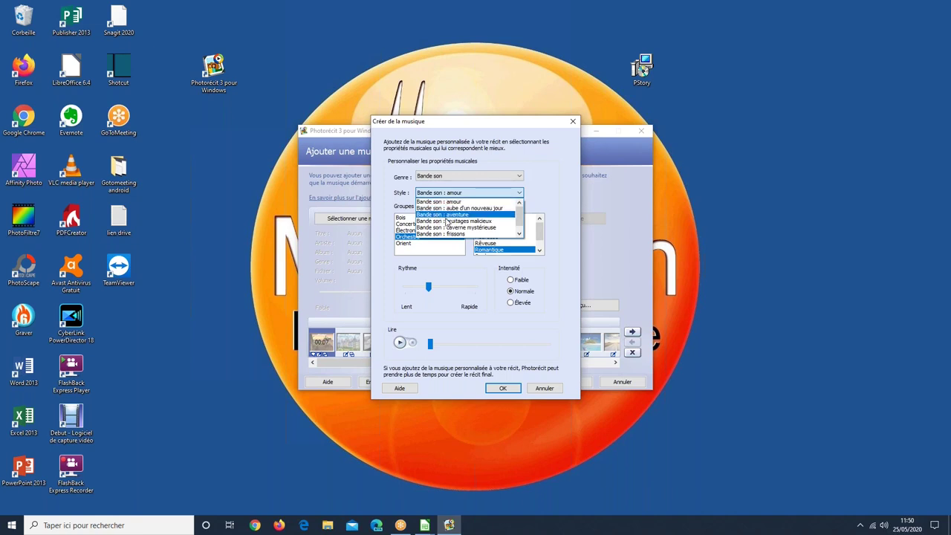
left_click(449, 216)
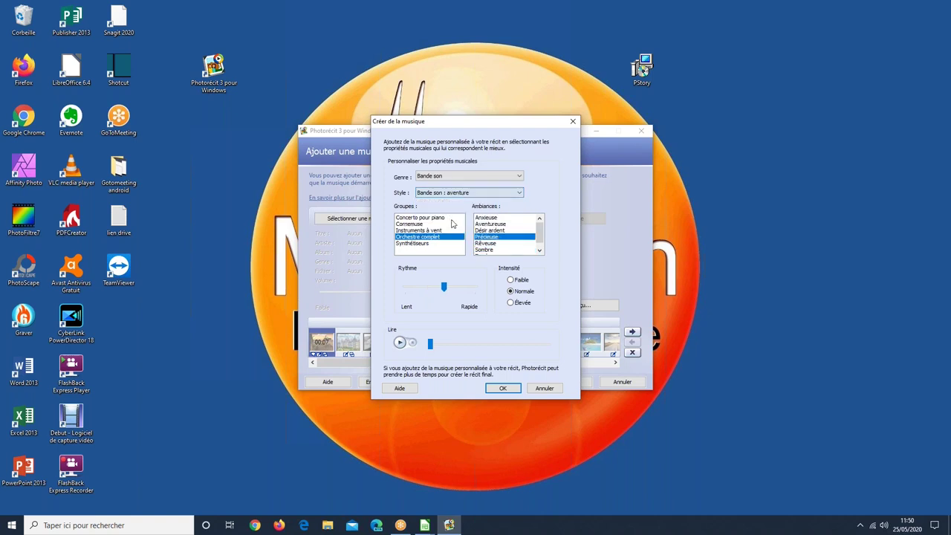
left_click(429, 217)
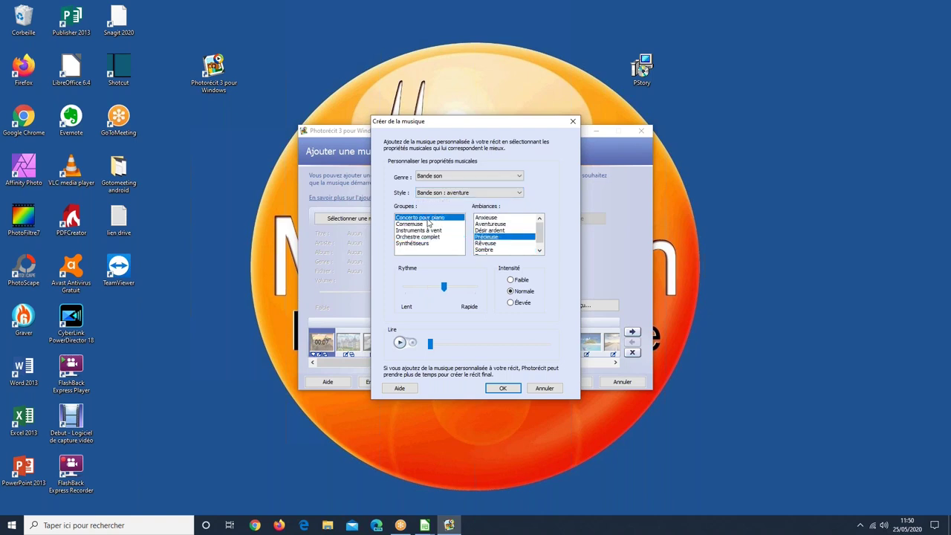
left_click(429, 225)
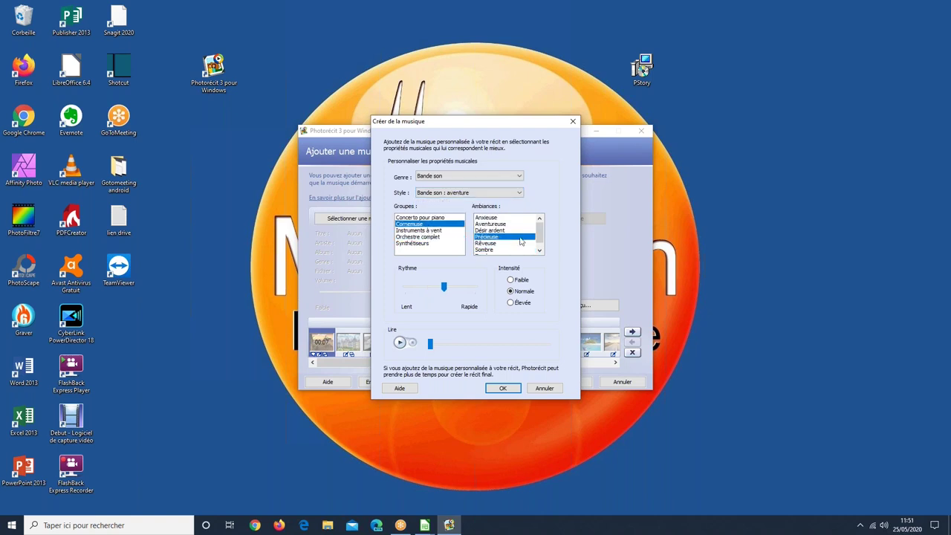
scroll(532, 246, "down", 1)
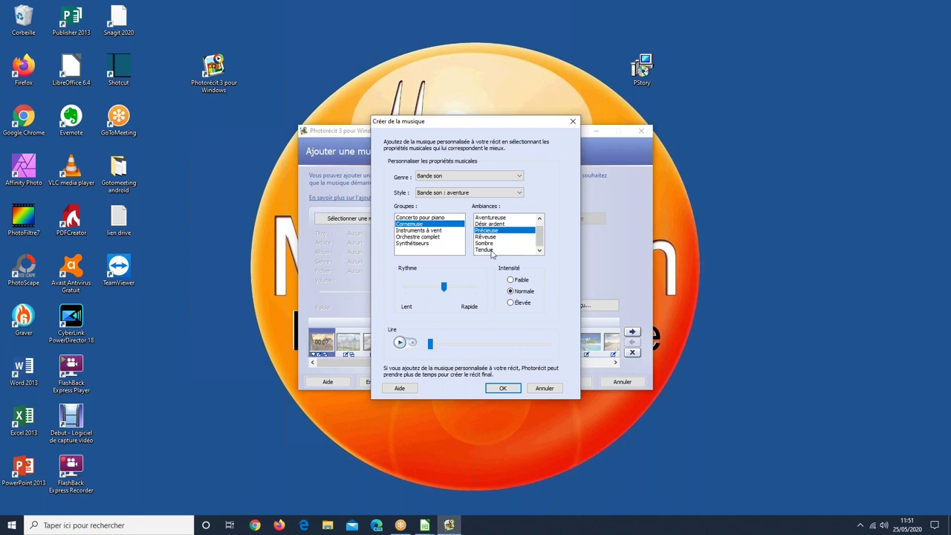
left_click(494, 238)
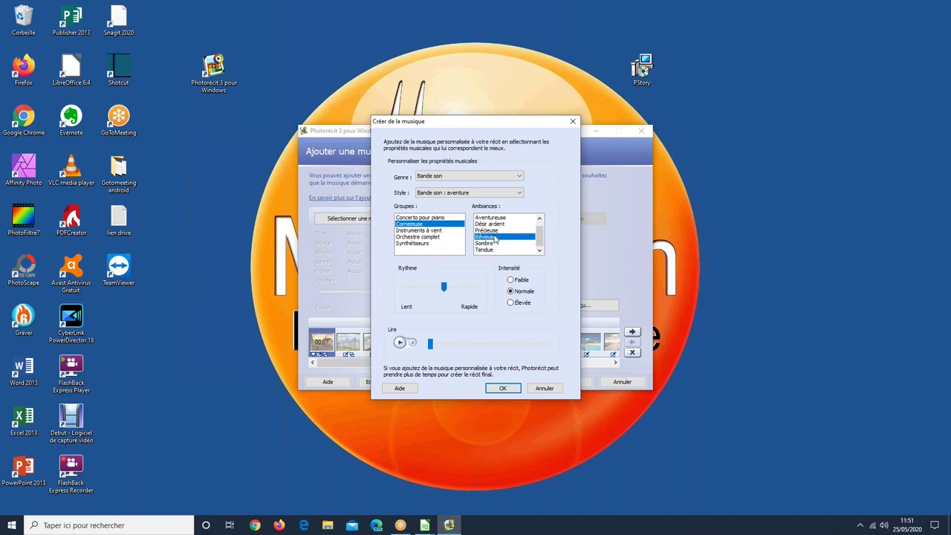
Set the intensity of the Cornemuse music to Élevée and listen to a sample.
left_click(444, 289)
left_click(511, 305)
left_click(400, 344)
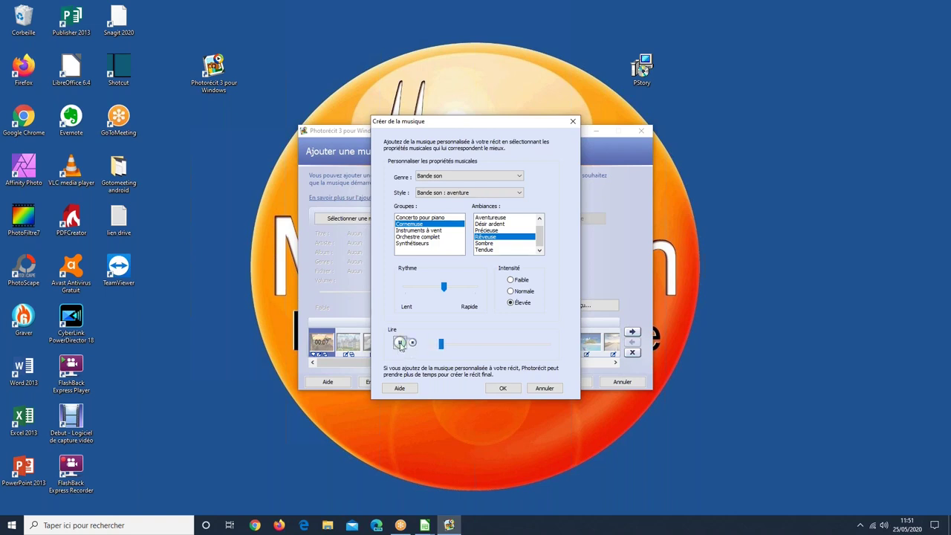
left_click(400, 342)
Change the custom music to genre Du monde, style "Du monde : Inde", group Guitares and mood Espoir.
left_click(478, 177)
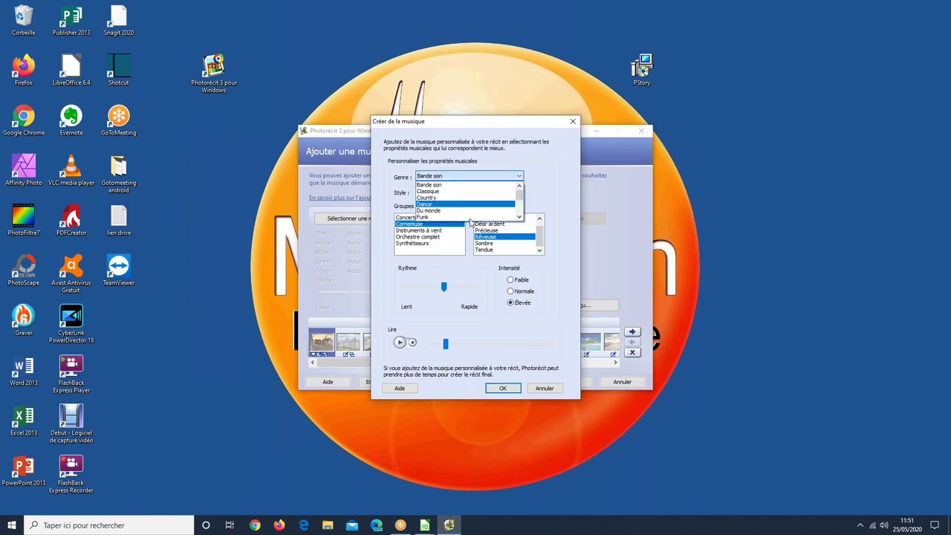
left_click(436, 181)
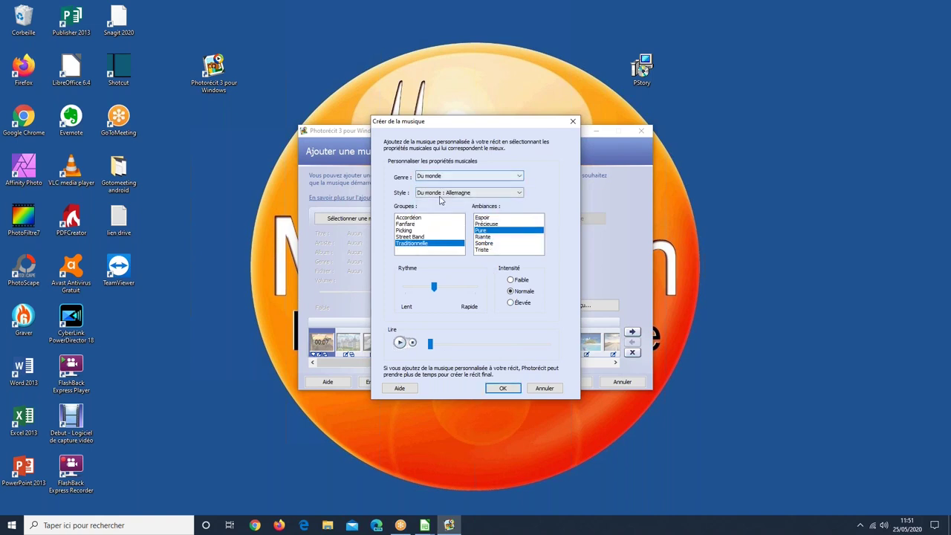
left_click(460, 192)
left_click(460, 215)
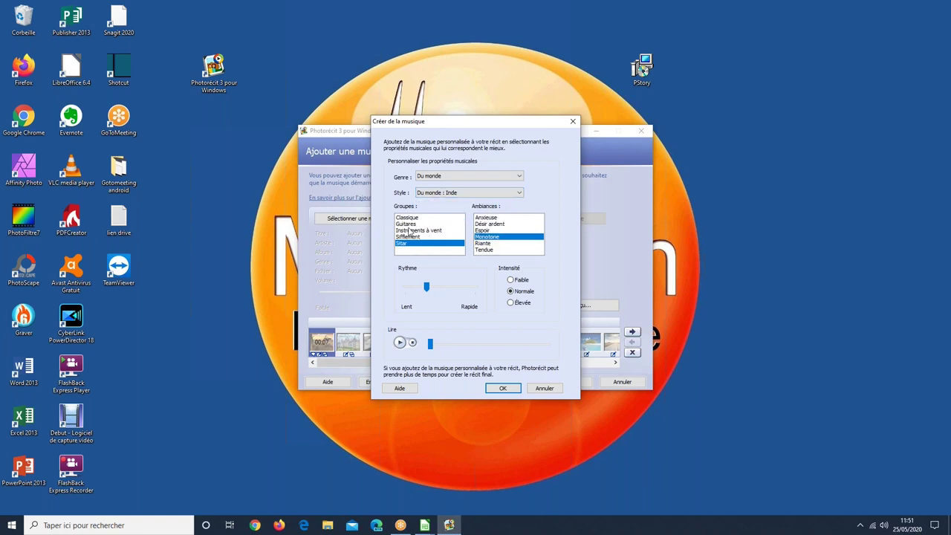
left_click(410, 224)
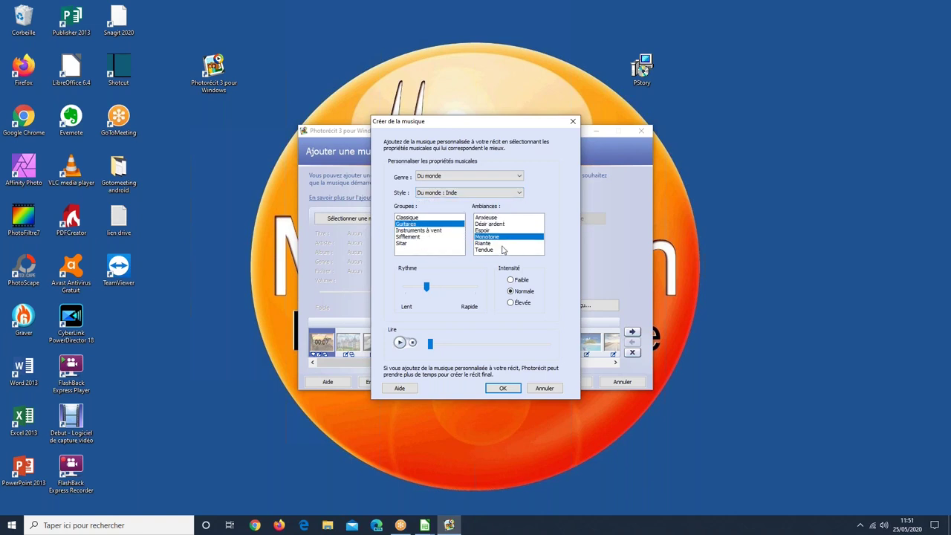
left_click(497, 230)
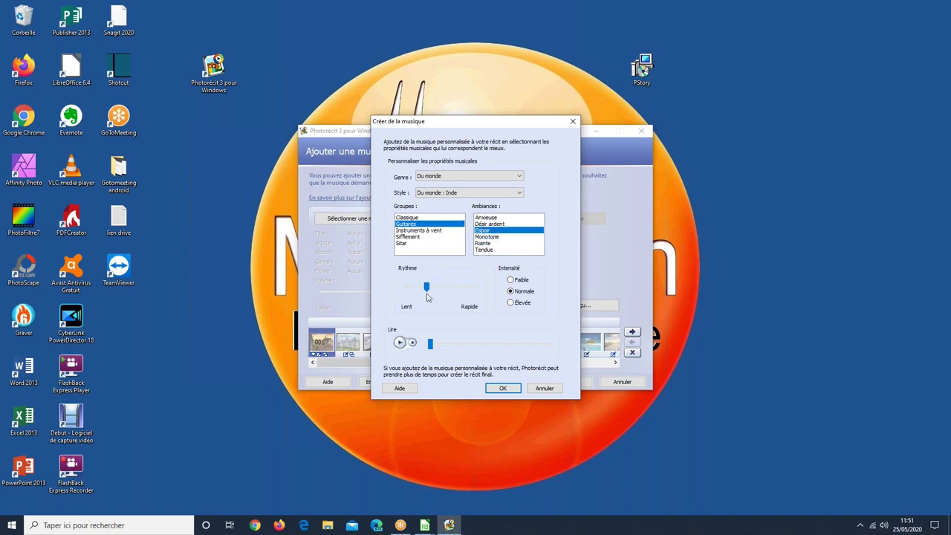
Set the intensity of the Indian music to Faible and listen to a sample.
left_click(513, 282)
left_click(399, 343)
left_click(400, 345)
left_click(401, 342)
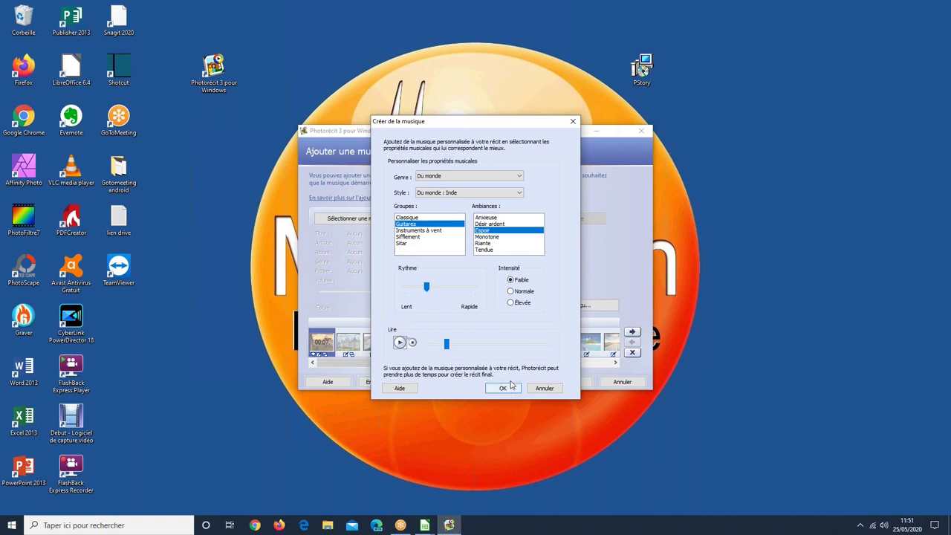
Change the instrument group to Sitar and add the custom music to the story.
left_click(404, 243)
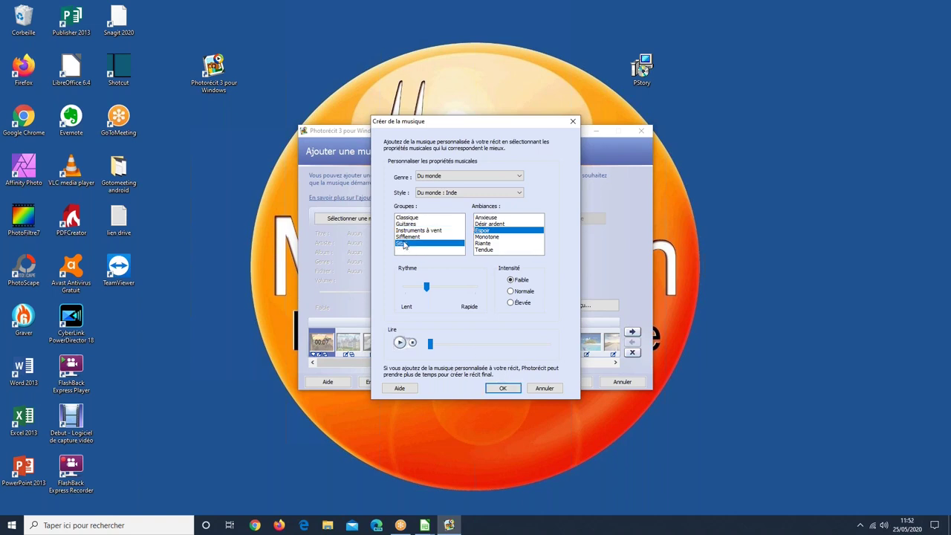
left_click(503, 389)
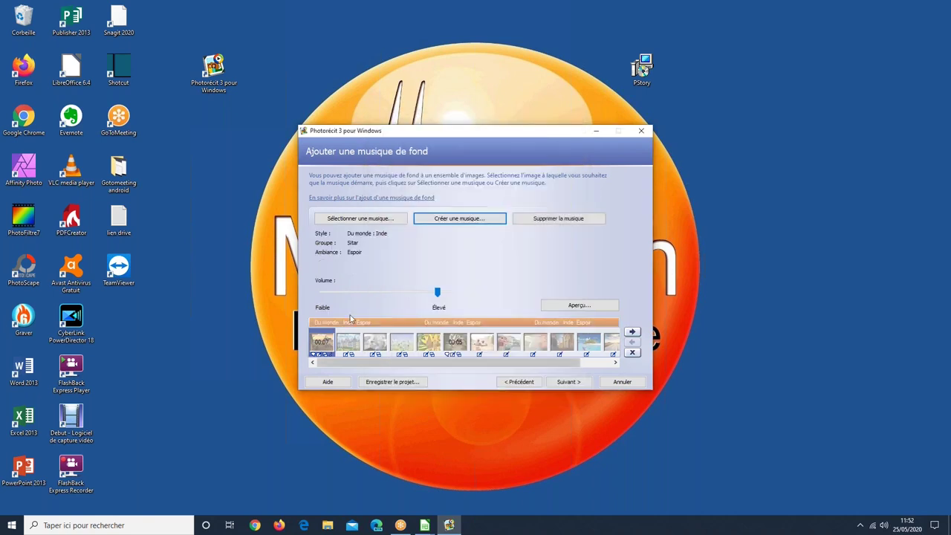
Lower the background music volume to slightly below the middle between Faible and Élevé, and preview the story with it.
left_click_drag(437, 295, 364, 293)
left_click(590, 306)
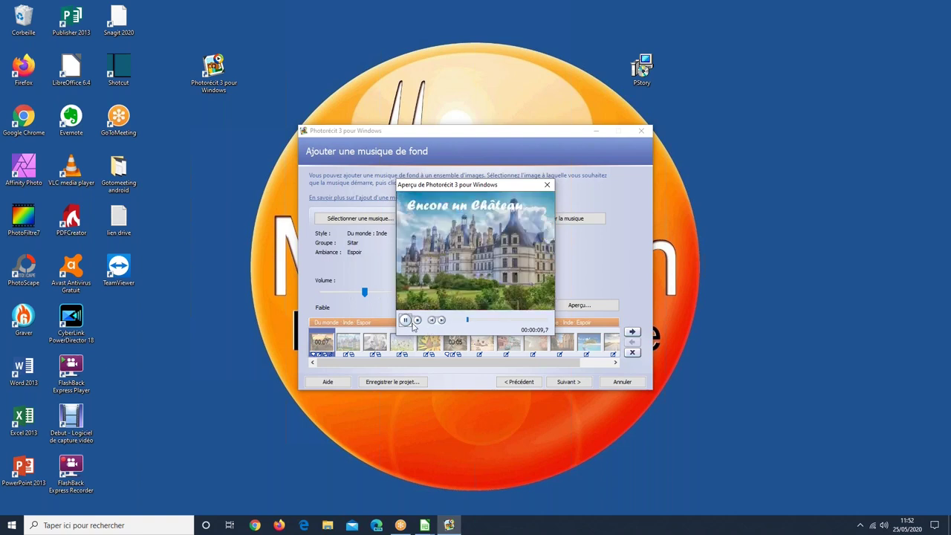
left_click(418, 321)
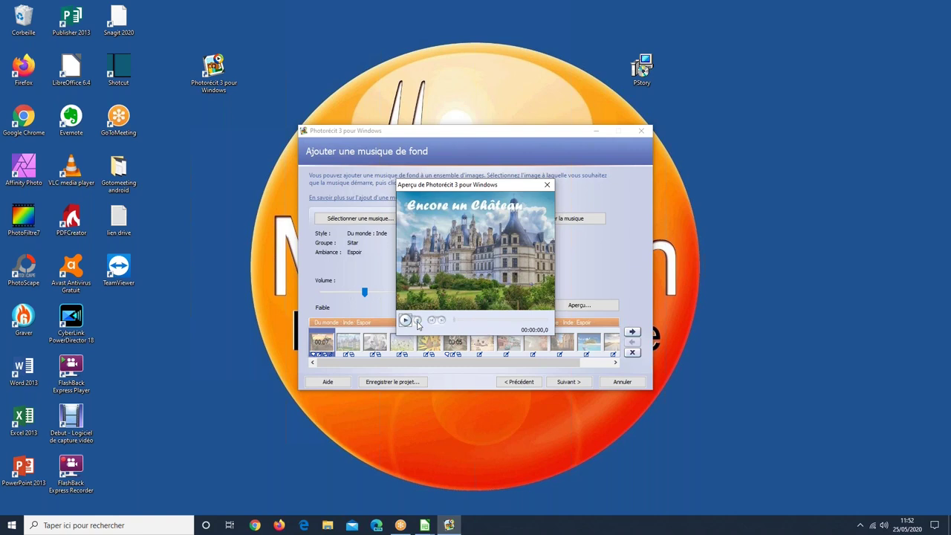
left_click(550, 186)
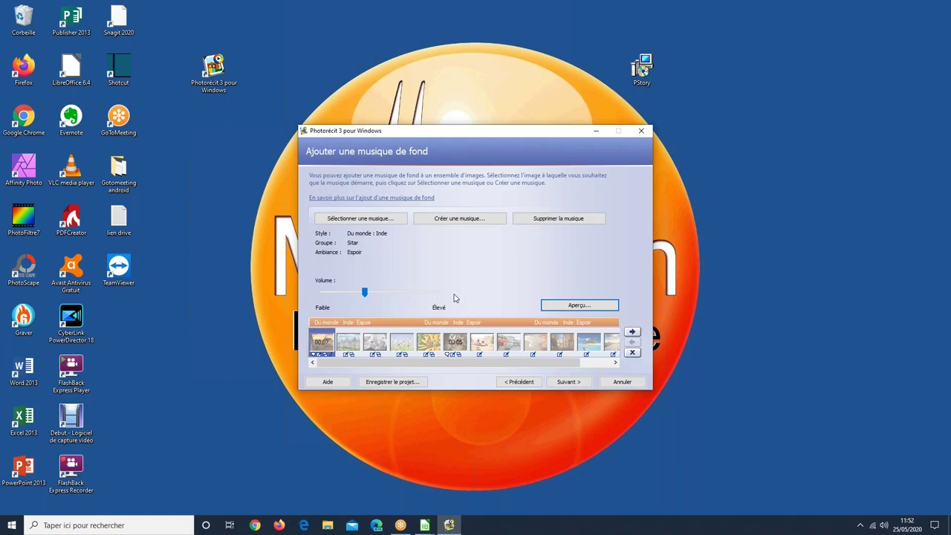
Check how the Indian background music spans the filmstrip through to the last image.
left_click_drag(451, 361, 521, 371)
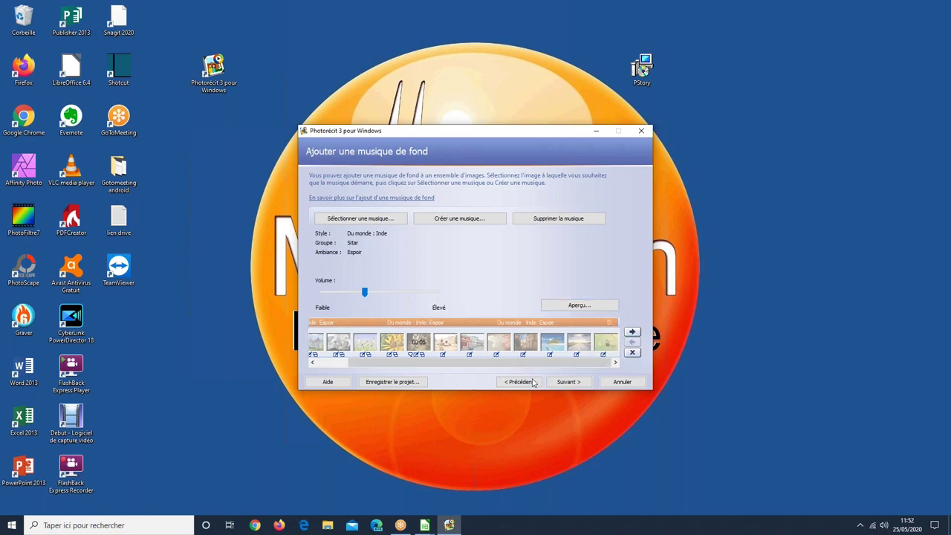
left_click(369, 327)
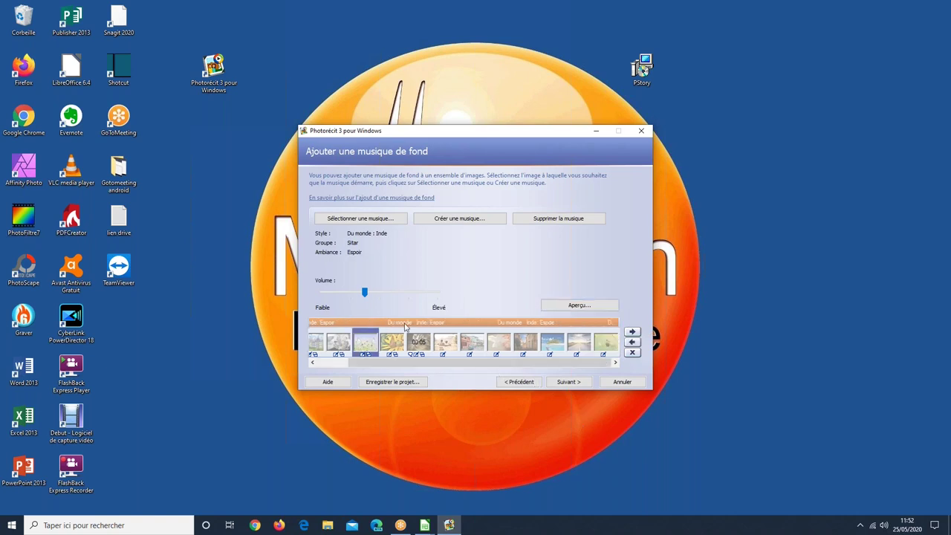
left_click(609, 324)
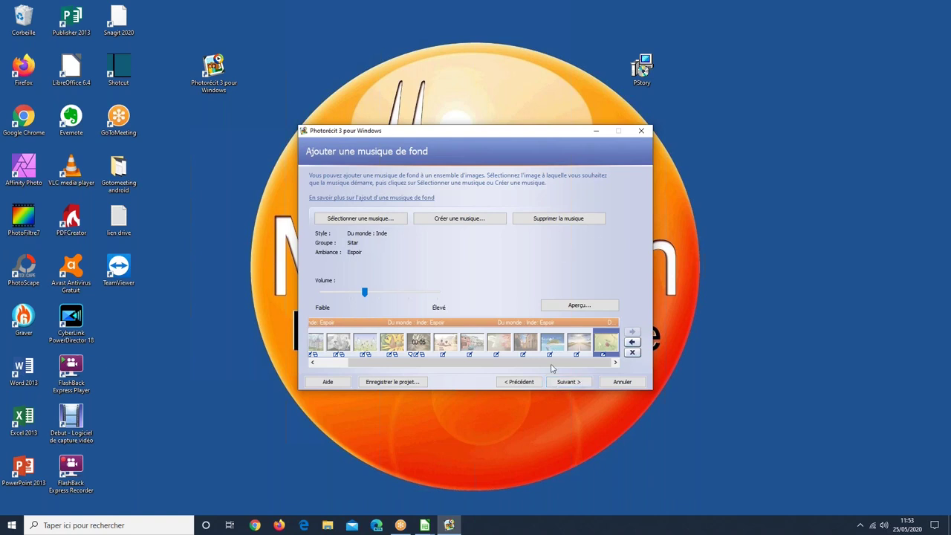
Proceed to saving the story and choose the activity "Enregistrez votre récit pour pouvoir le lire sur votre ordinateur".
left_click(575, 382)
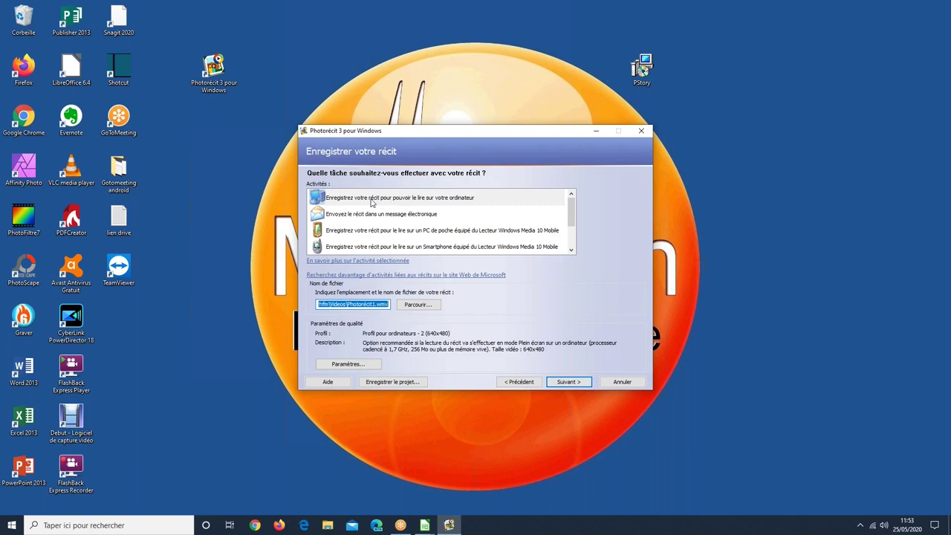
left_click(468, 203)
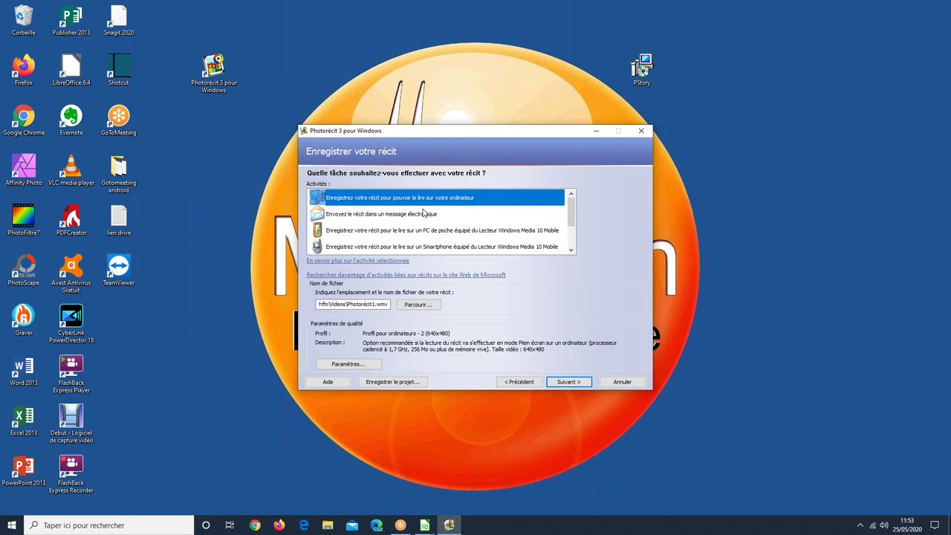
scroll(424, 231, "down", 1)
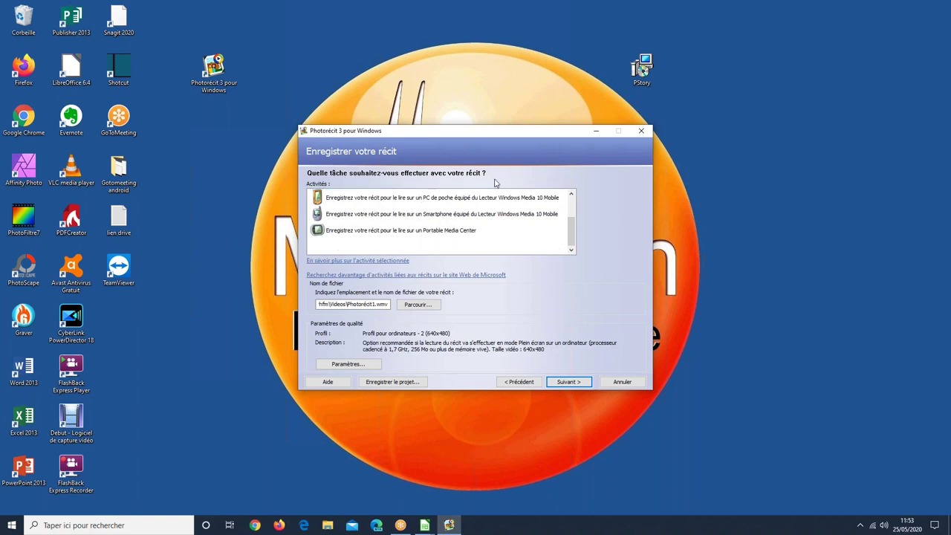
scroll(438, 247, "up", 2)
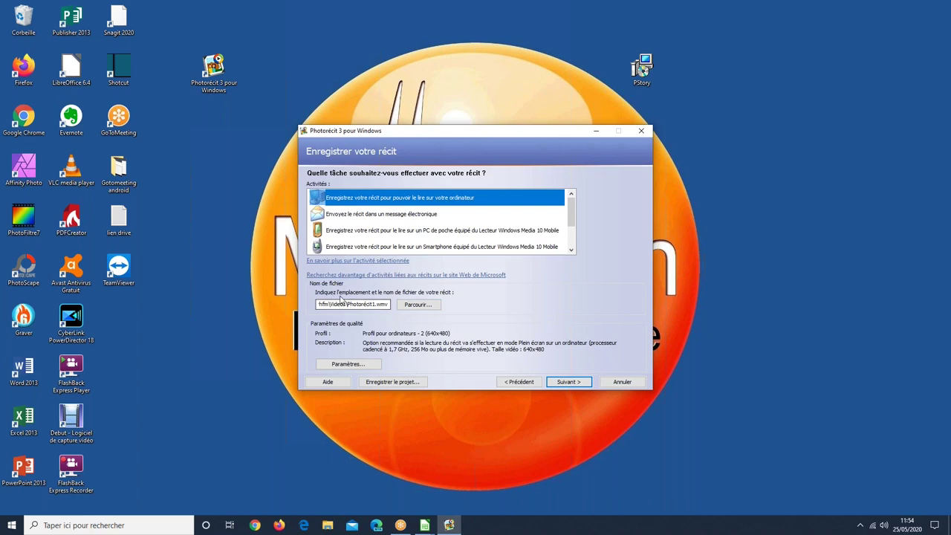
Set the story's output file to "Test photorécit lundi" in the Vidéos folder, as a Windows Media video (*.wmv).
left_click(420, 308)
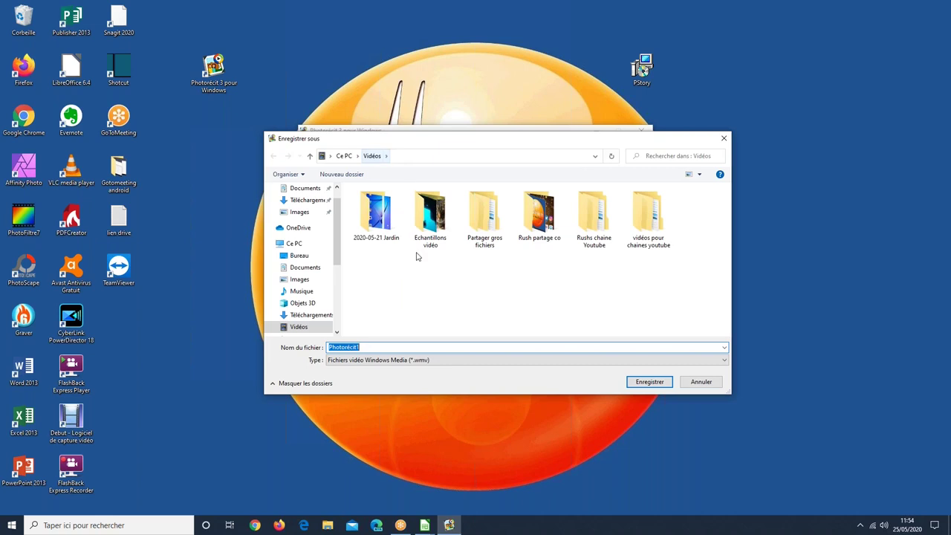
left_click(393, 347)
key("BackSpace")
key("BackSpace")
key("BackSpace")
key("BackSpace")
key("BackSpace")
key("BackSpace")
key("BackSpace")
key("BackSpace")
key("BackSpace")
key("BackSpace")
key("BackSpace")
type("Test ph")
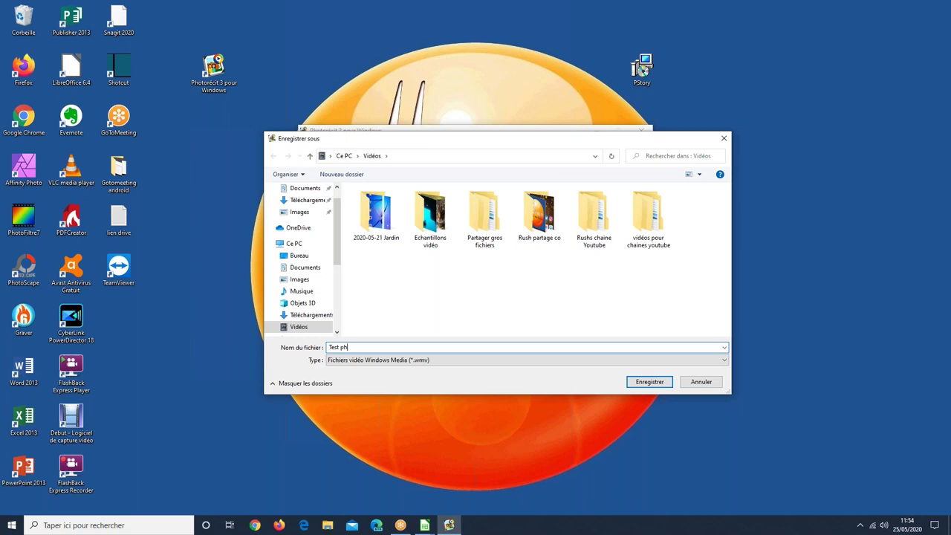
type("otorécit lundi")
left_click(472, 361)
left_click(447, 367)
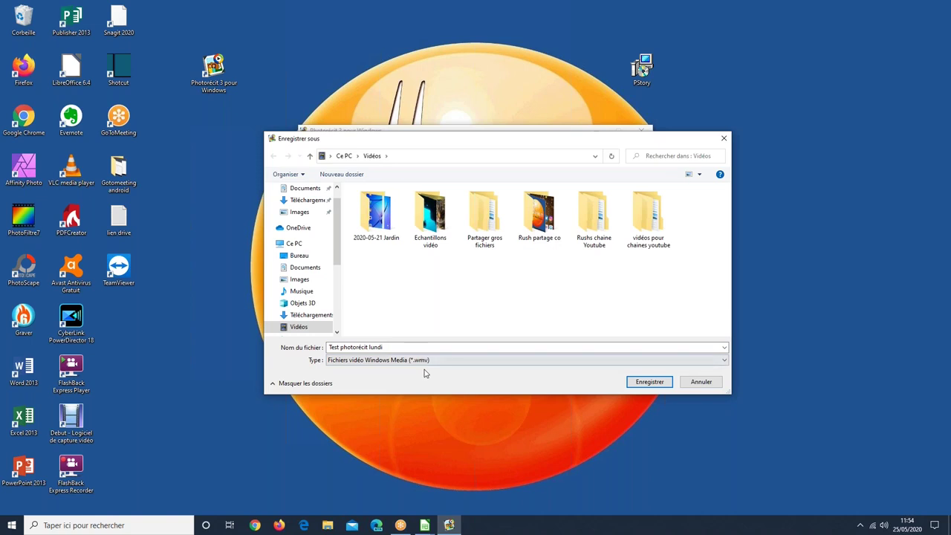
left_click(640, 388)
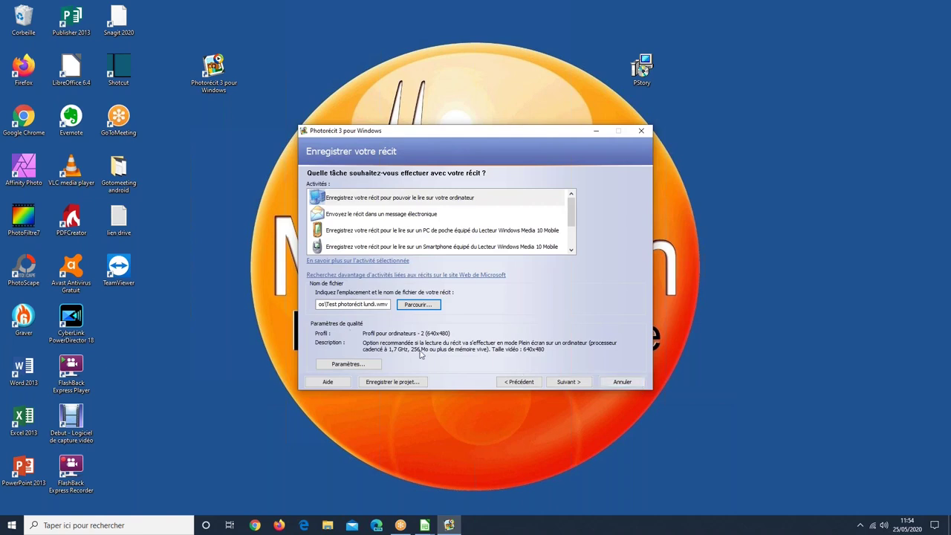
Set the quality profile to "Profil pour ordinateur - 4 (1024x768)" and generate the story video.
left_click(351, 365)
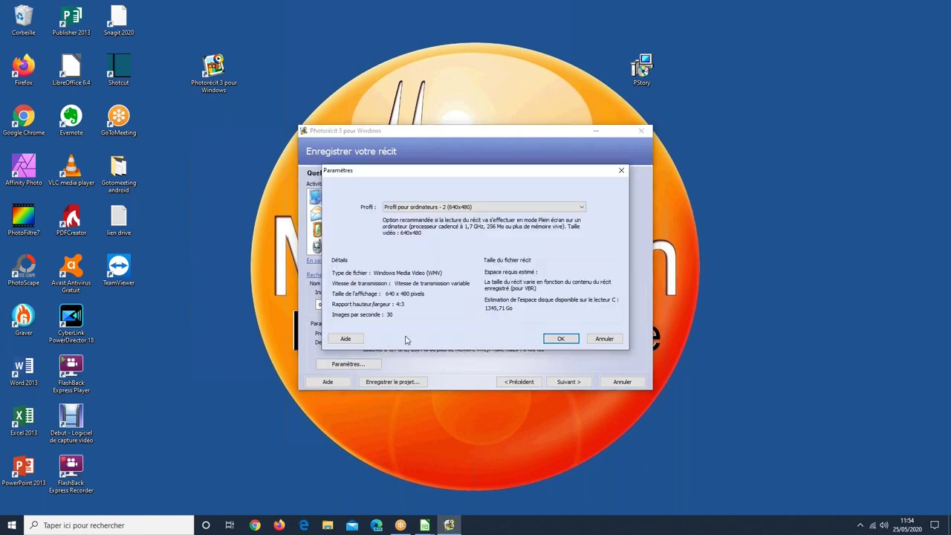
left_click(465, 211)
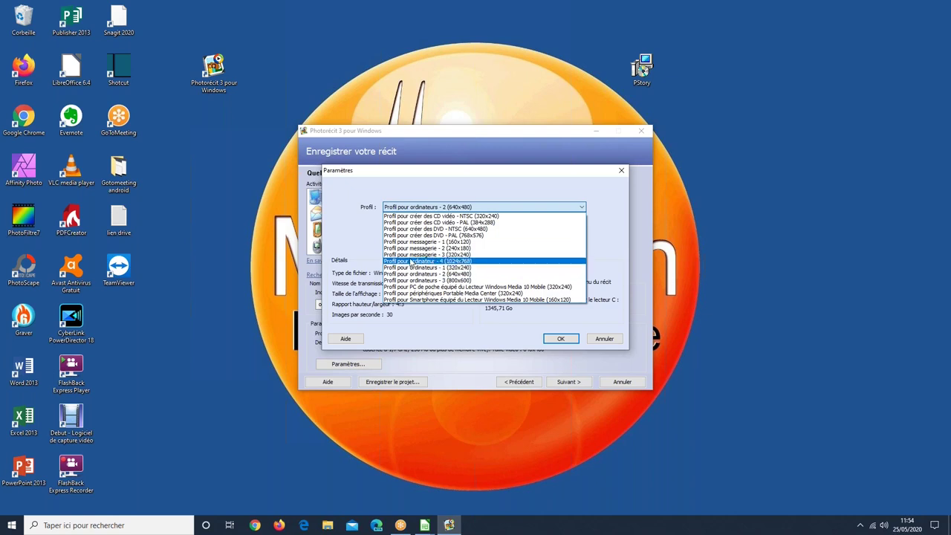
left_click(479, 261)
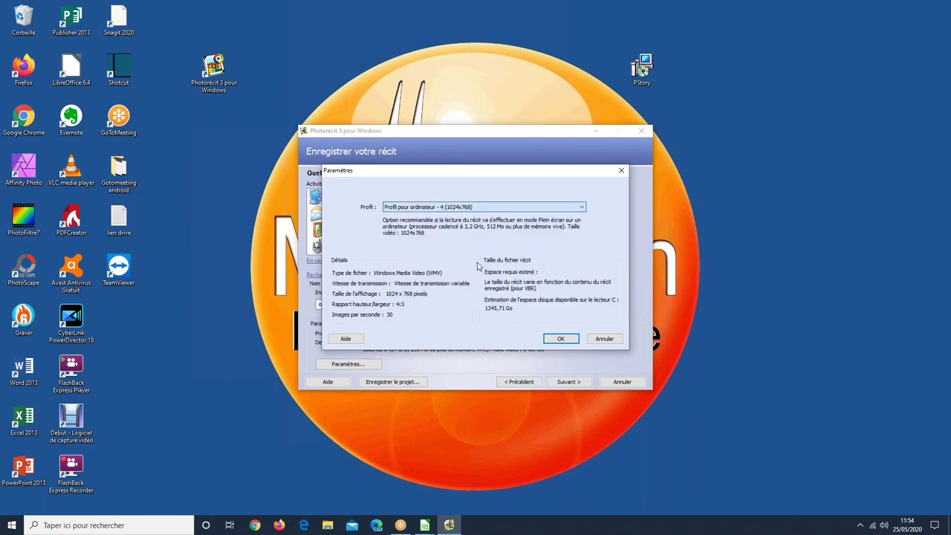
left_click(495, 208)
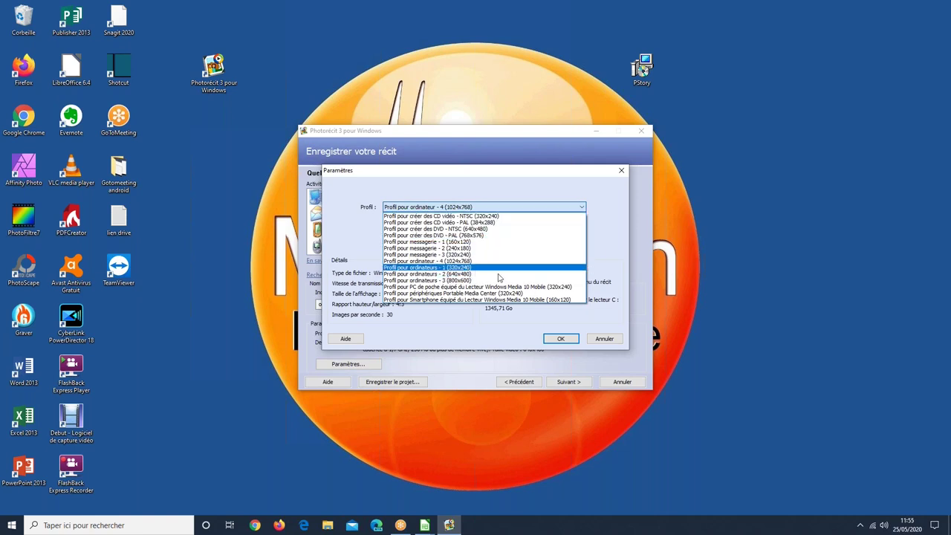
left_click(496, 260)
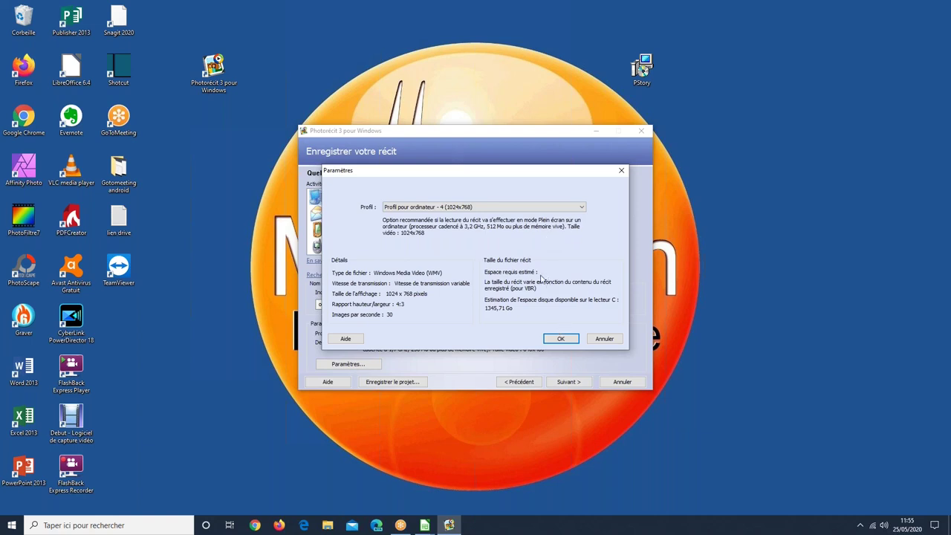
left_click(501, 207)
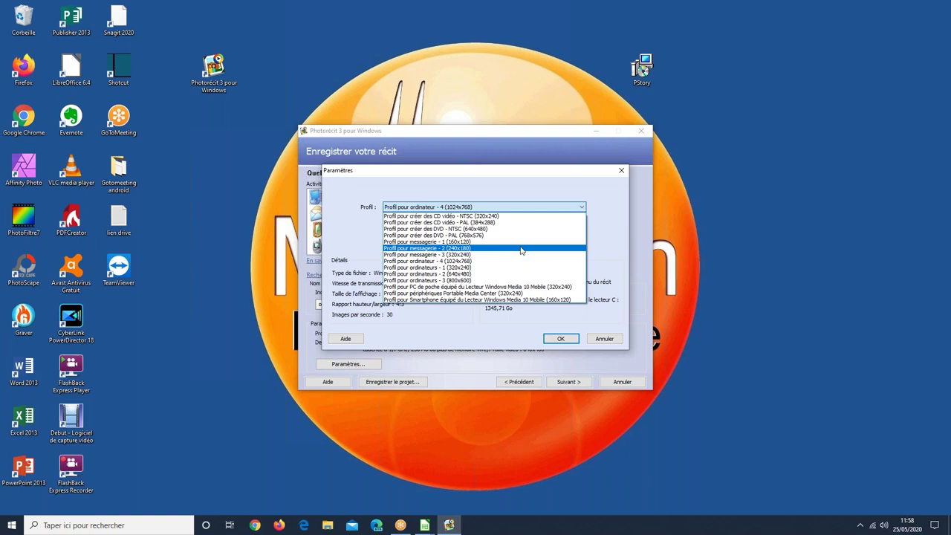
left_click(420, 262)
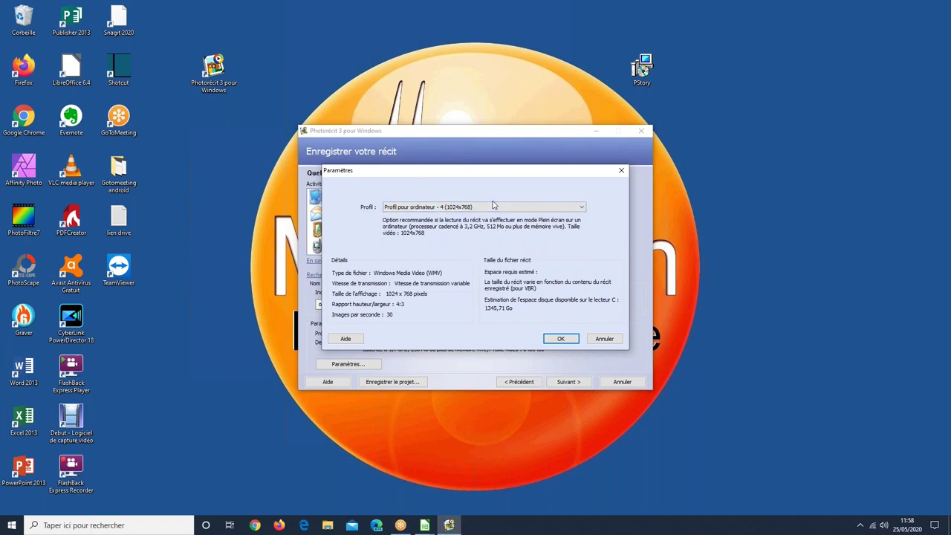
left_click(562, 339)
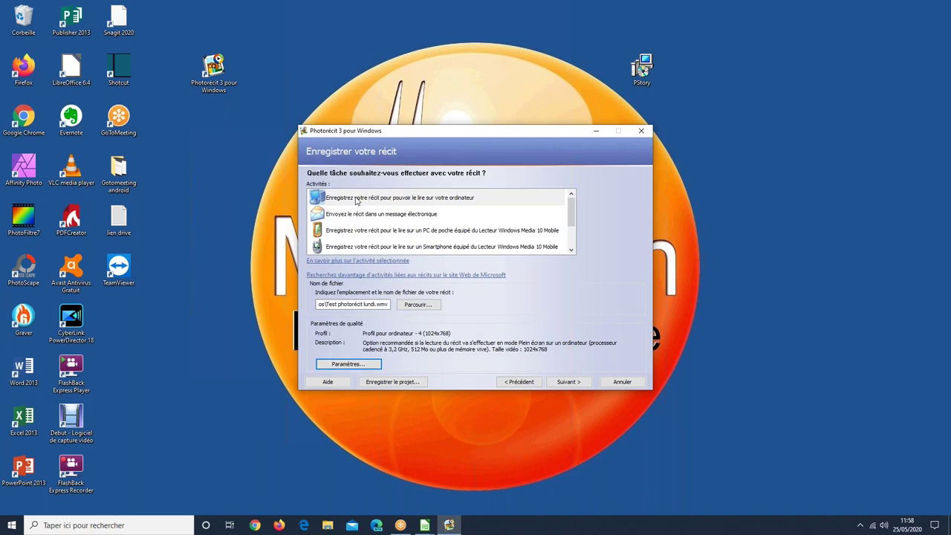
left_click(570, 383)
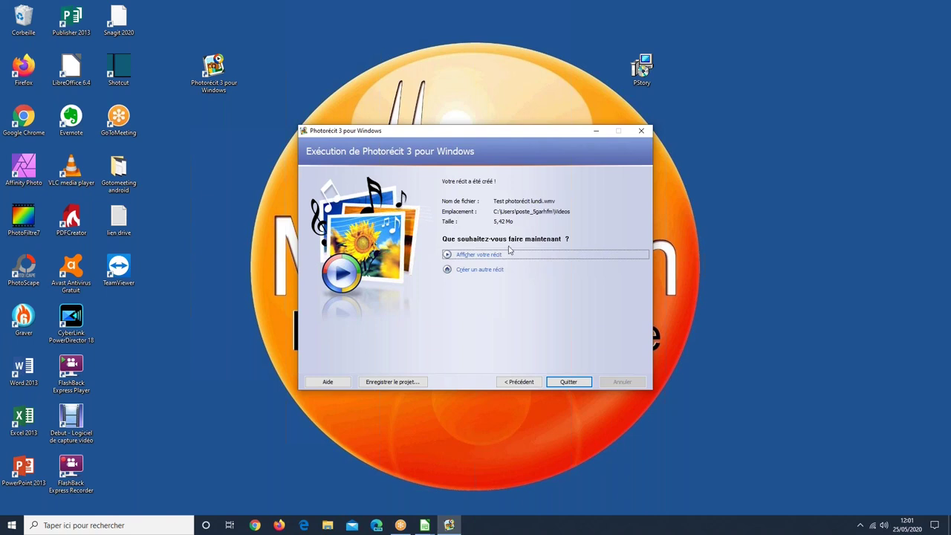
Play the finished story in Films et TV without making it the default application for .wmv files.
left_click(483, 256)
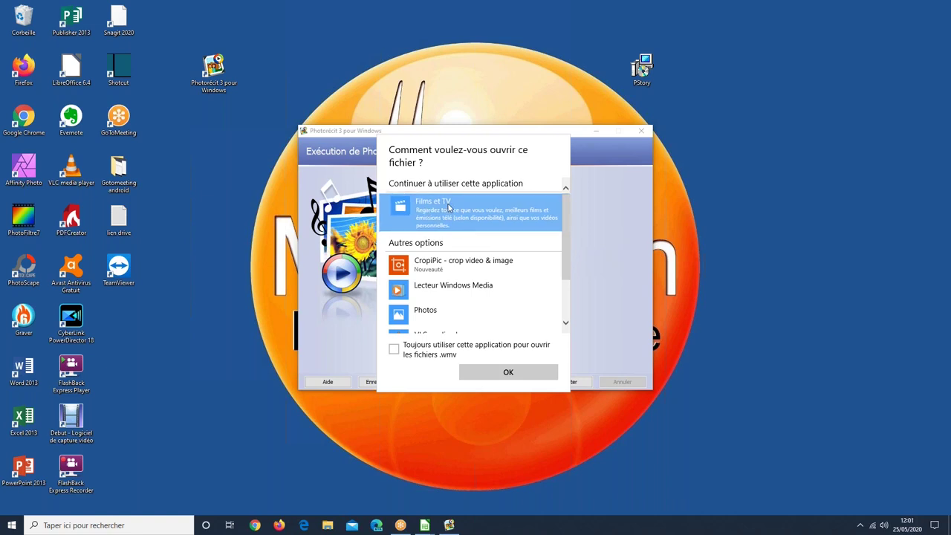
left_click(395, 350)
left_click(394, 349)
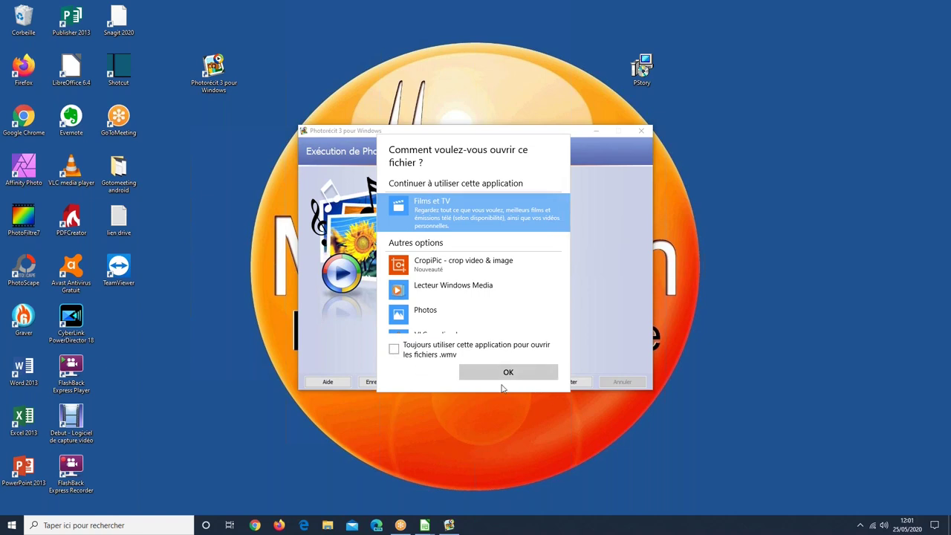
key("space")
key("space")
left_click(513, 376)
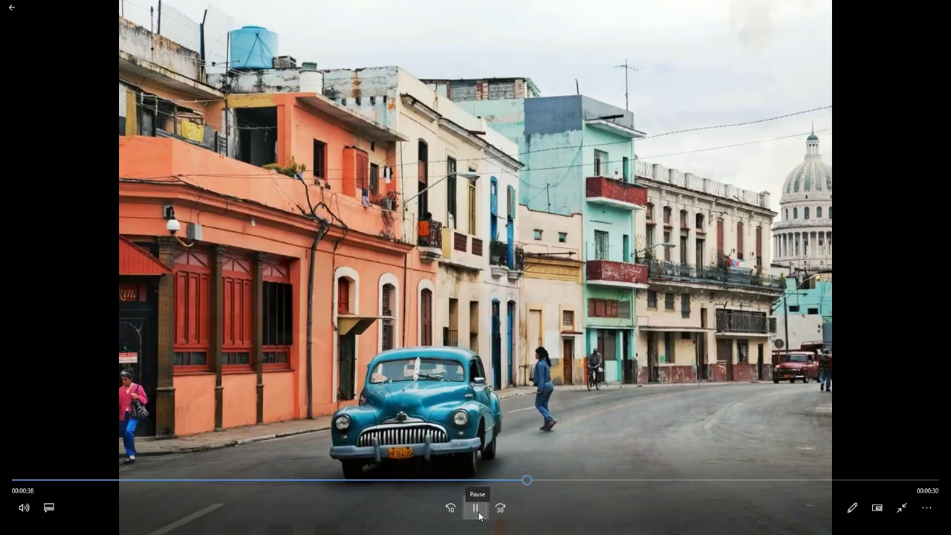
Pause the story video, leave its playback and minimize Films et TV to return to Photorécit 3.
left_click(477, 510)
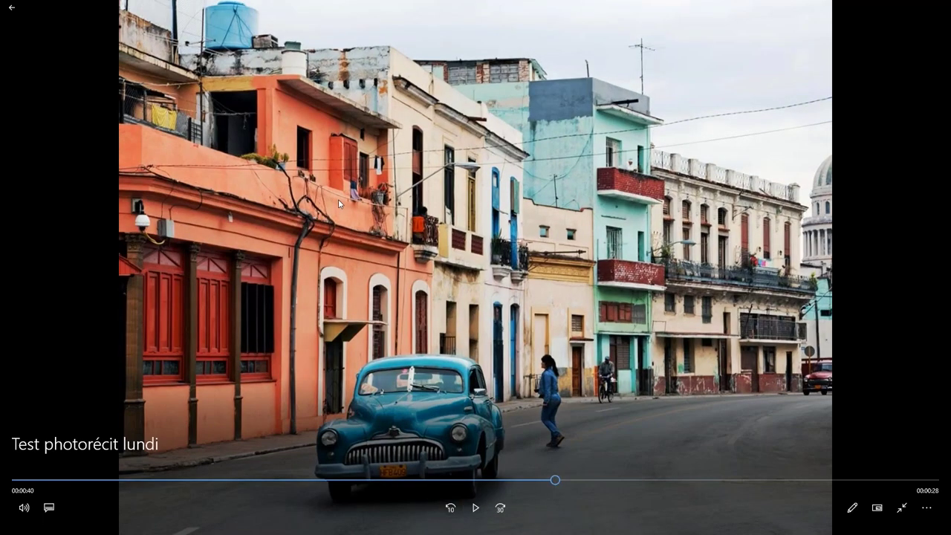
key("Escape")
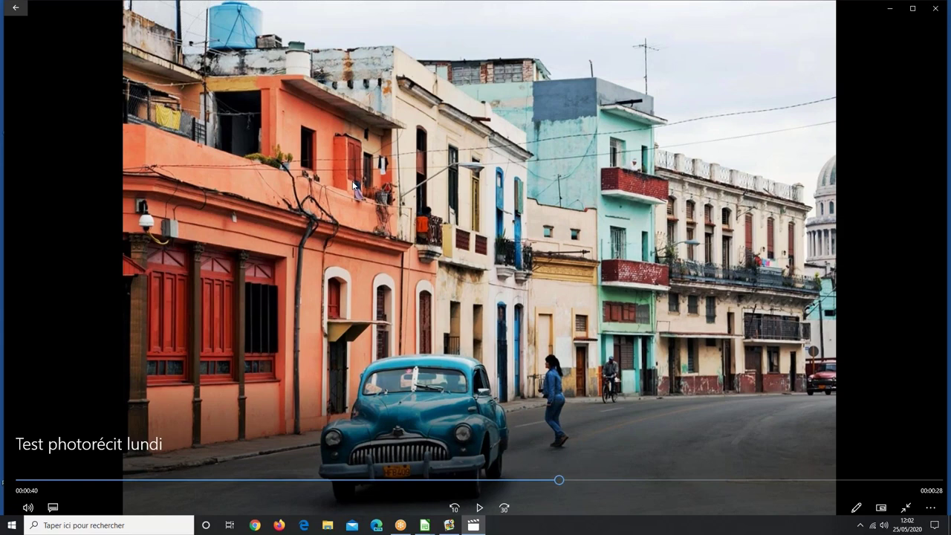
key("BackSpace")
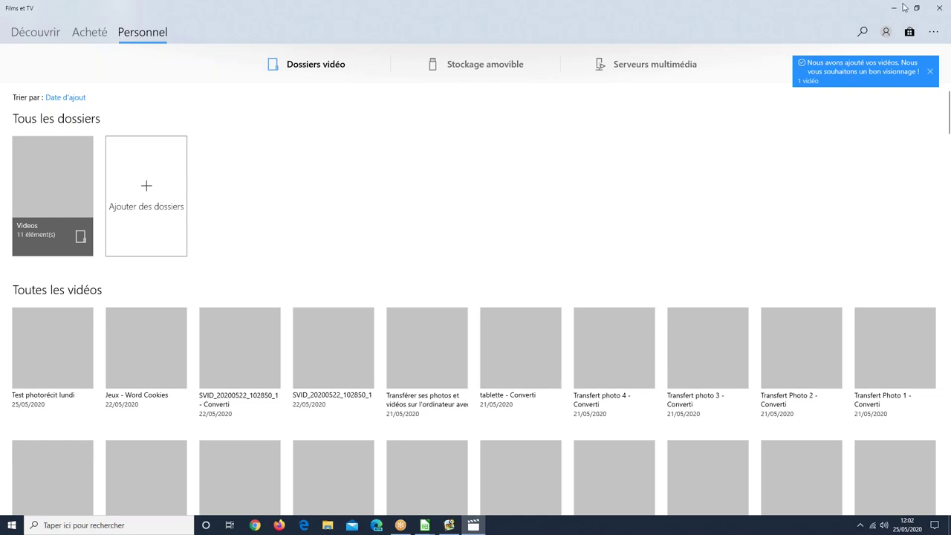
left_click(894, 8)
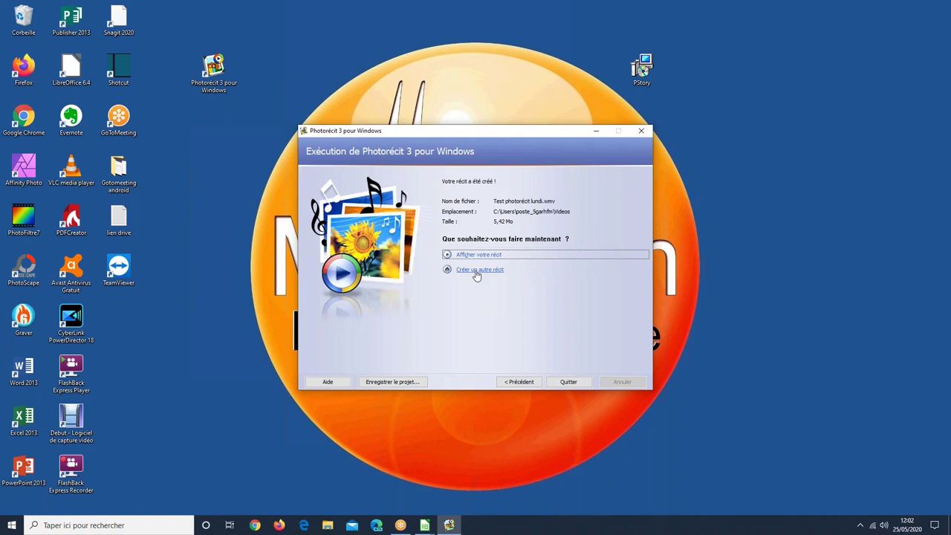
Switch to File Explorer, check the "Test photorécit lundi" file's details in the Vidéos folder, and close the window.
left_click(328, 526)
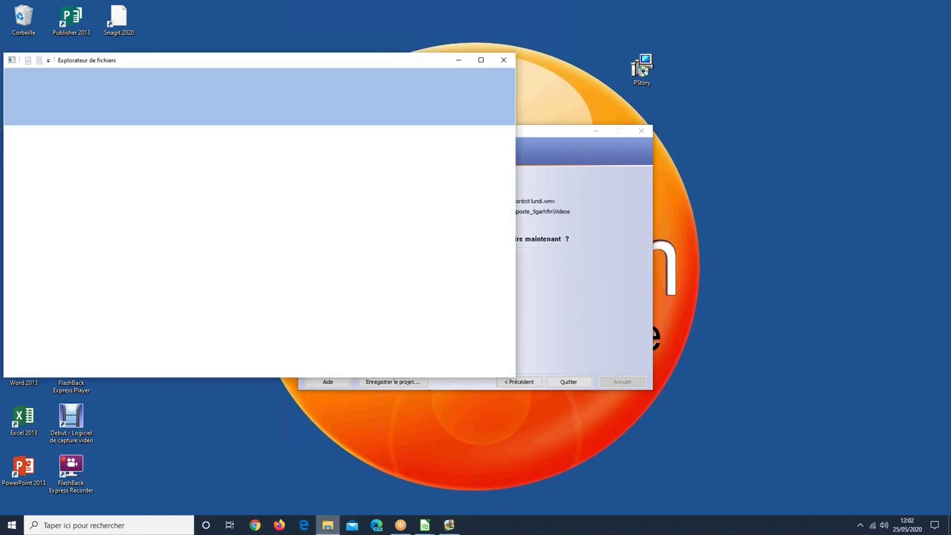
left_click_drag(446, 79, 678, 92)
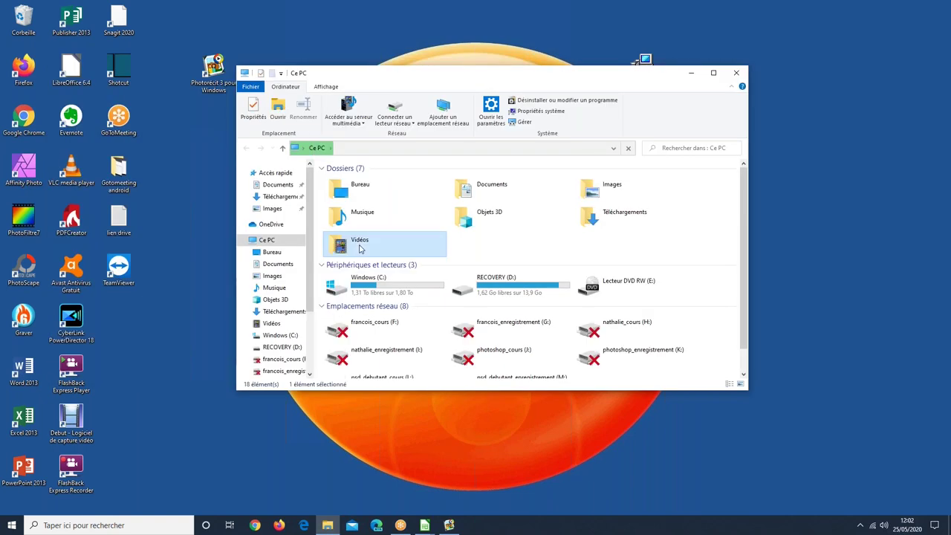
double_click(342, 240)
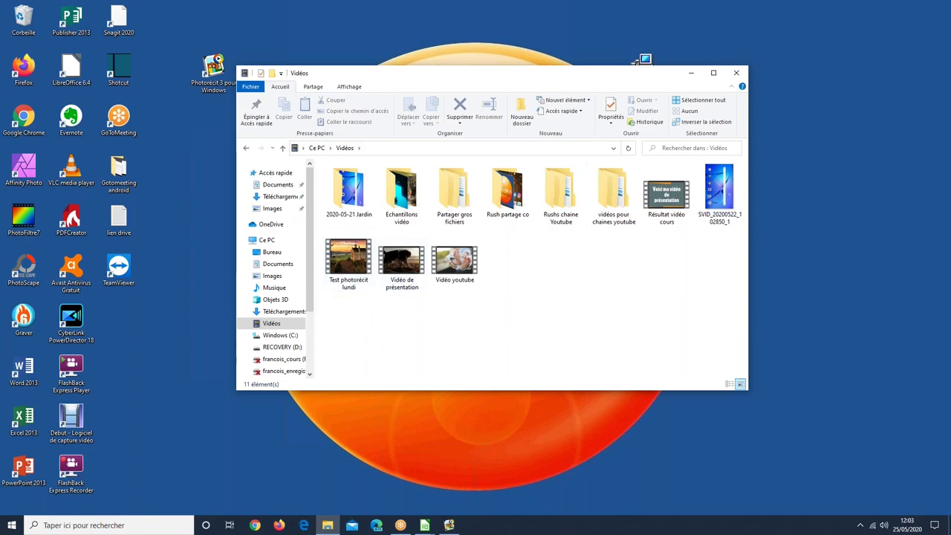
mouse_move(342, 268)
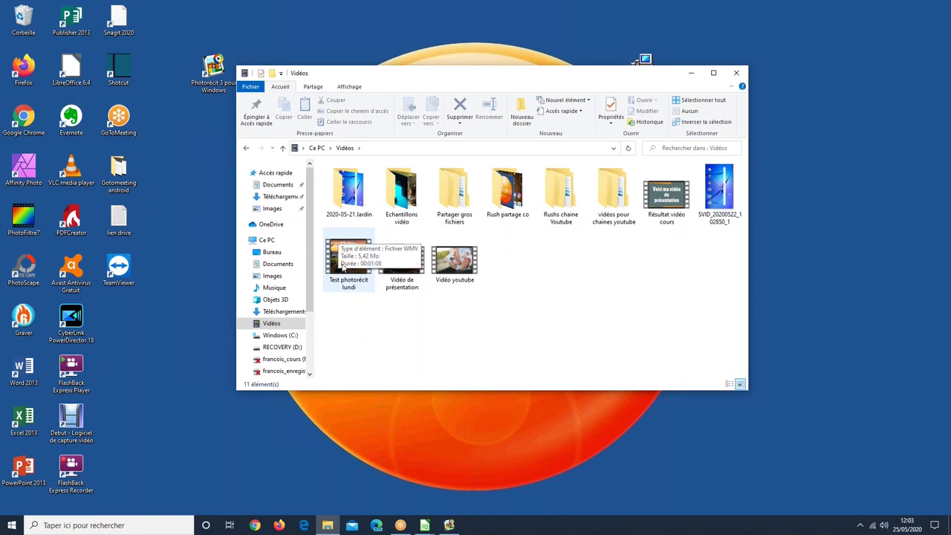
left_click(736, 74)
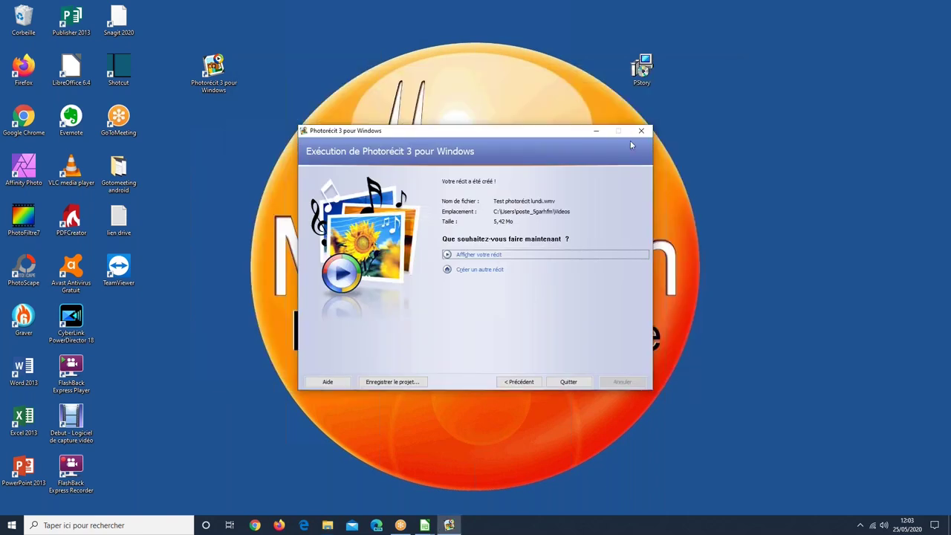
Save the story's project as "Photorécit1 projet lundi" in the Vidéos folder and quit Photorécit 3.
left_click(567, 383)
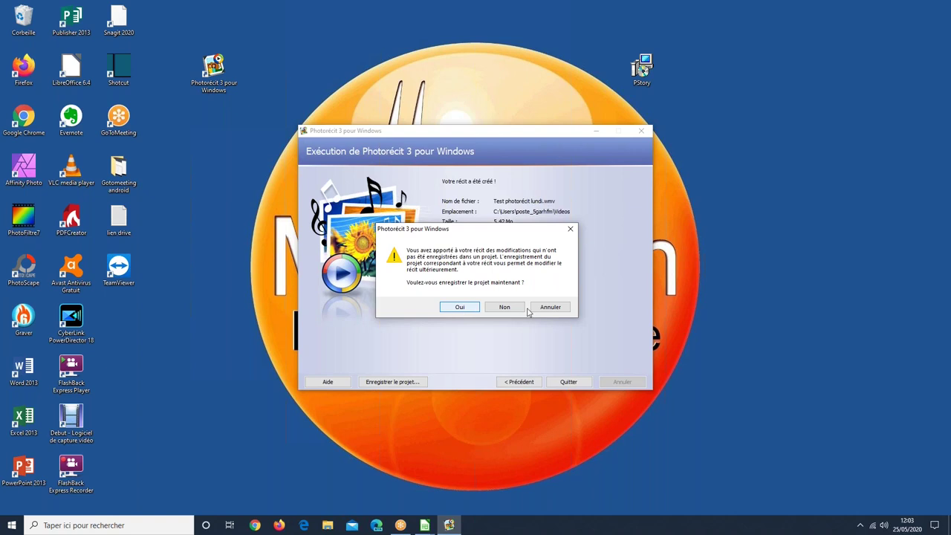
left_click(551, 307)
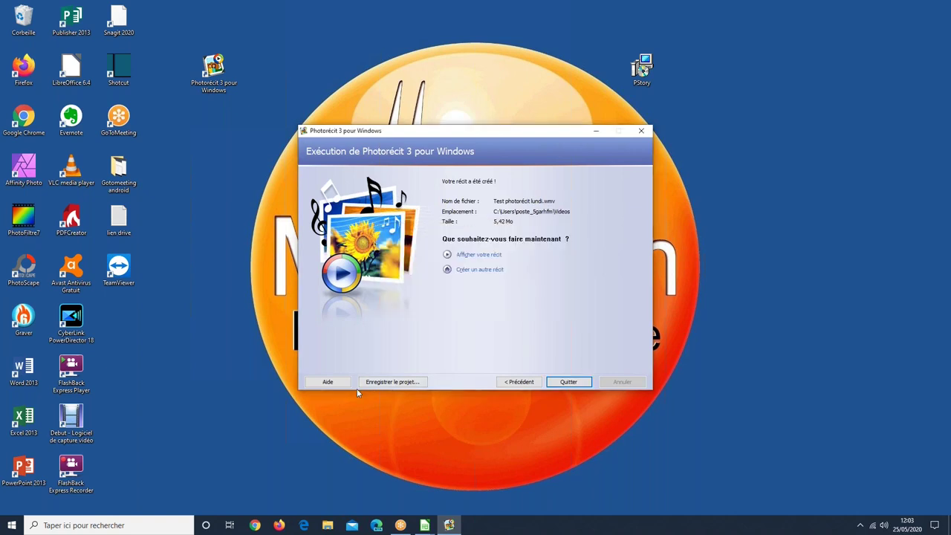
left_click(399, 382)
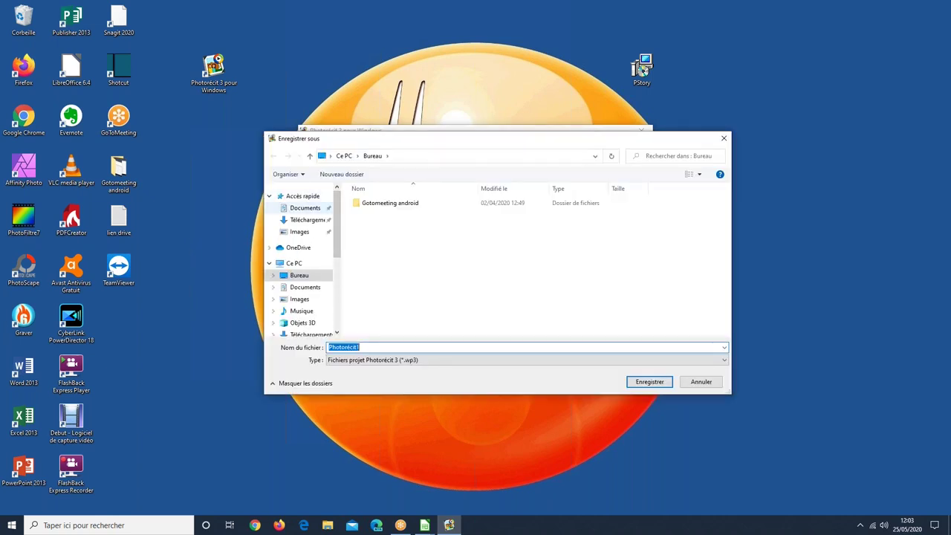
scroll(316, 304, "down", 1)
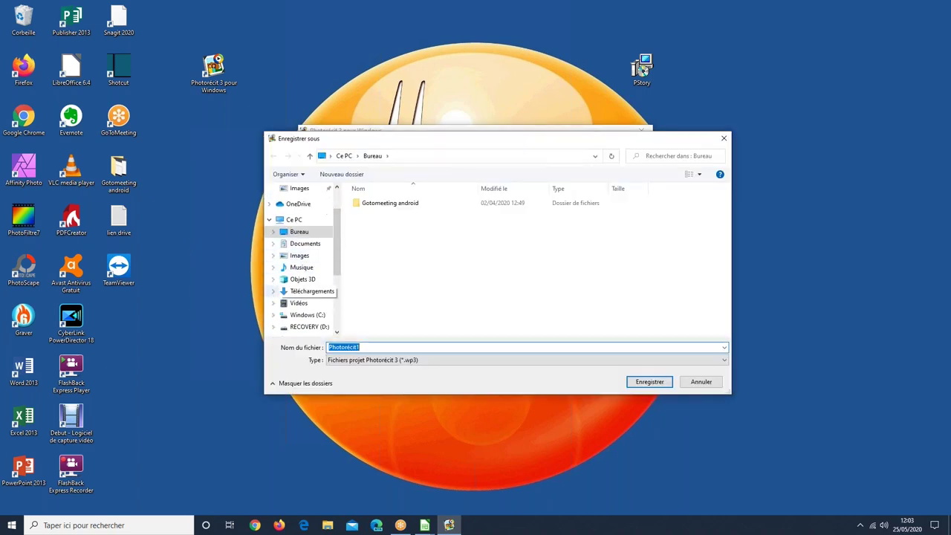
left_click(327, 304)
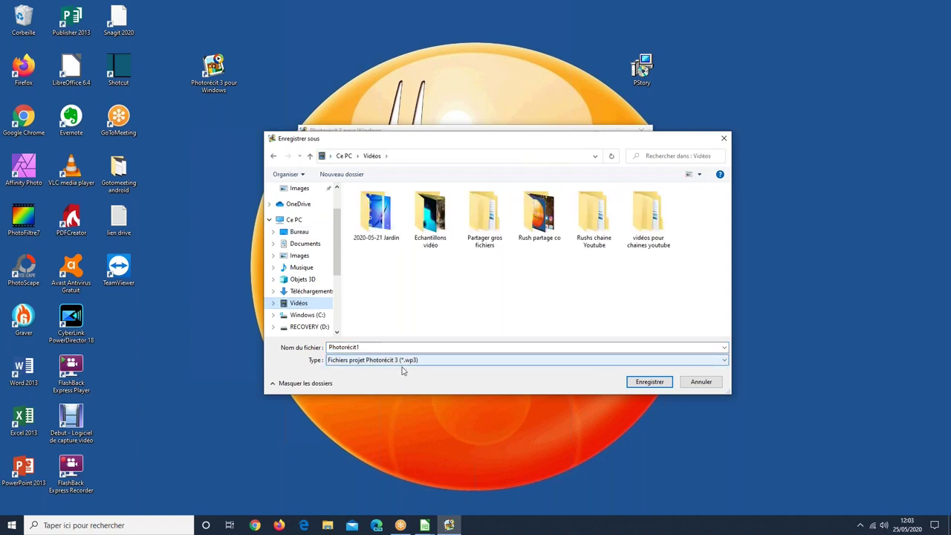
double_click(344, 347)
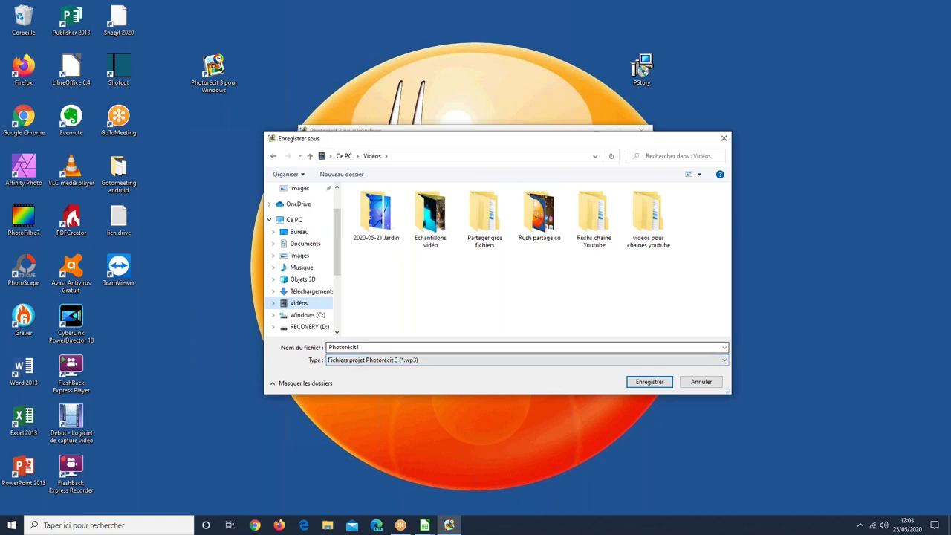
left_click(359, 347)
type("projet")
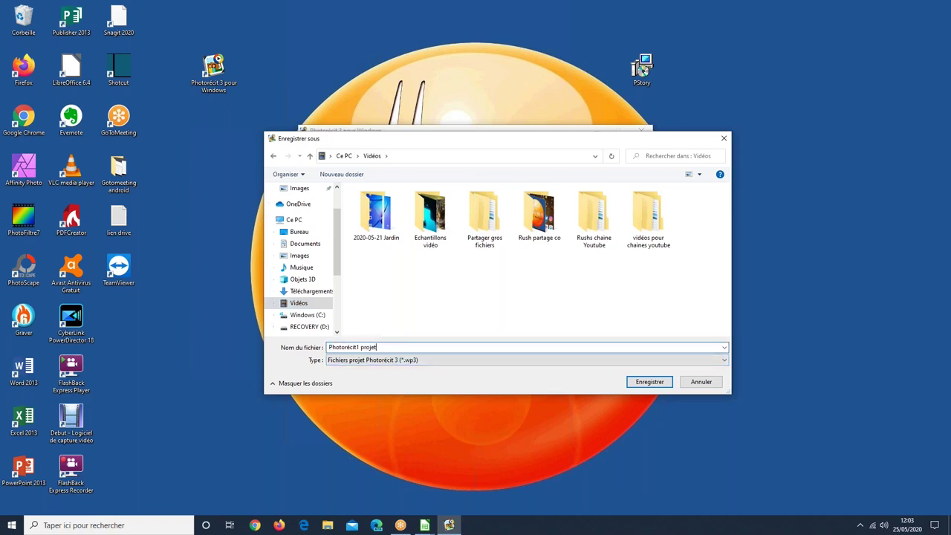
type(" lundi")
left_click(648, 382)
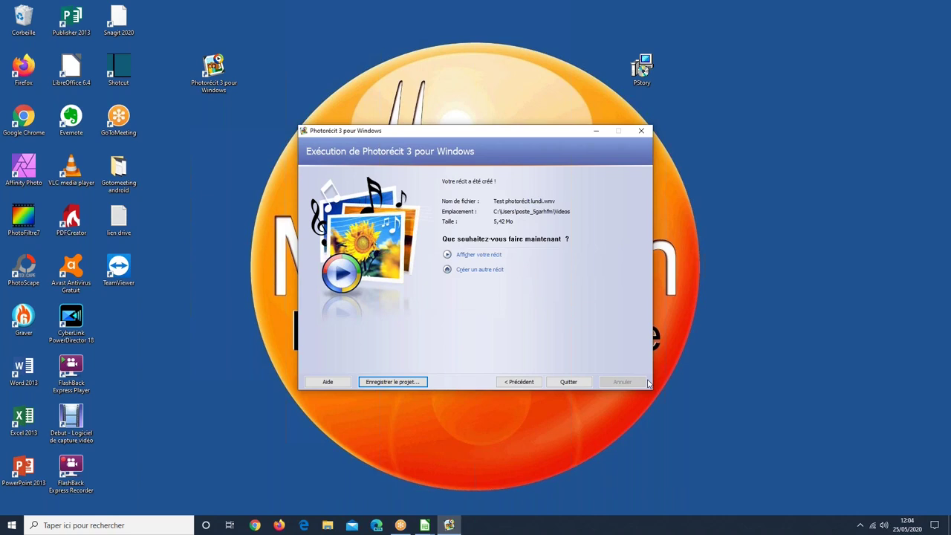
left_click(580, 383)
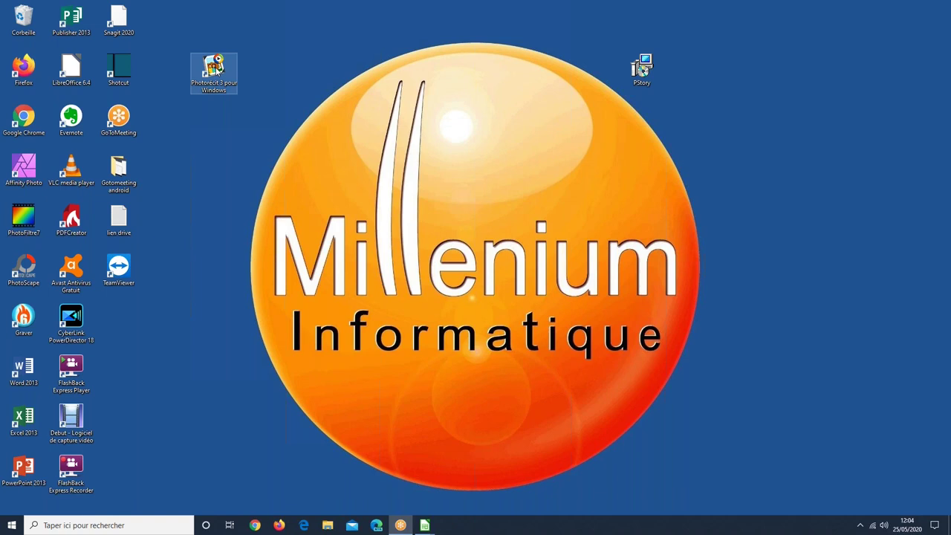
Relaunch Photorécit 3, start opening the project "Photorécit1 projet lundi" for modification, and cancel the loading to exit.
left_click(227, 88)
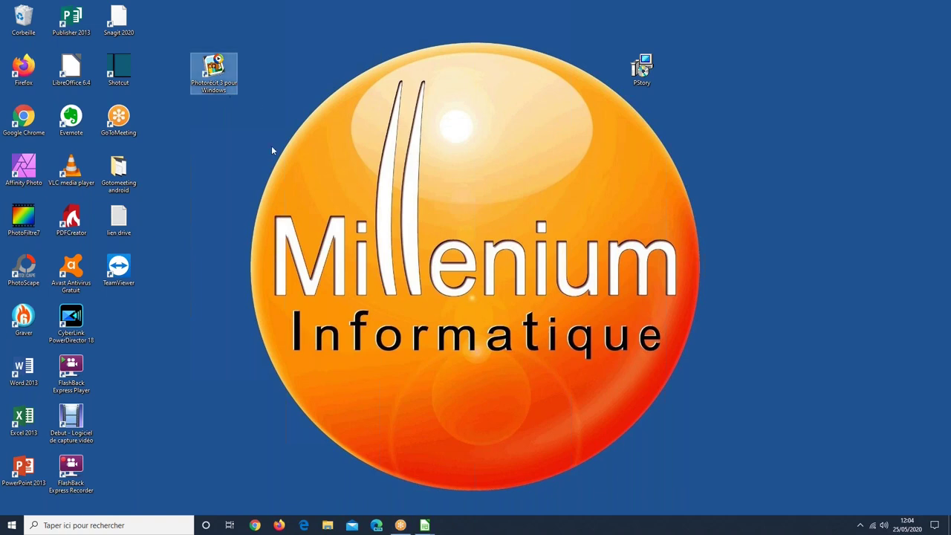
key("Return")
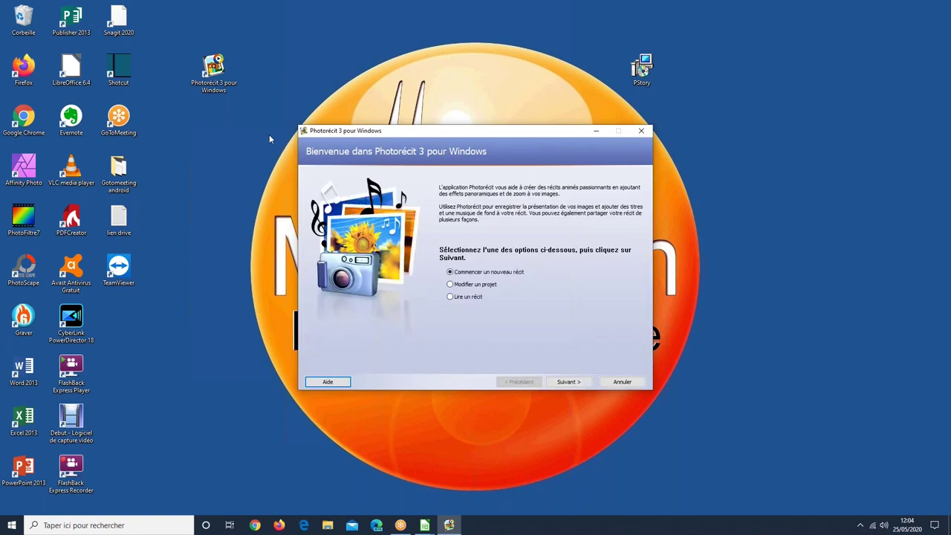
left_click(463, 287)
left_click(562, 384)
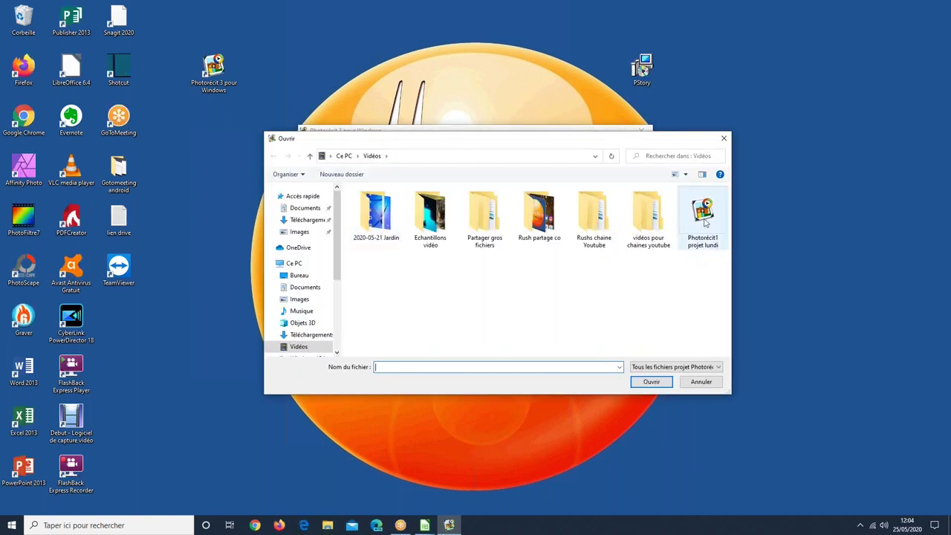
double_click(704, 215)
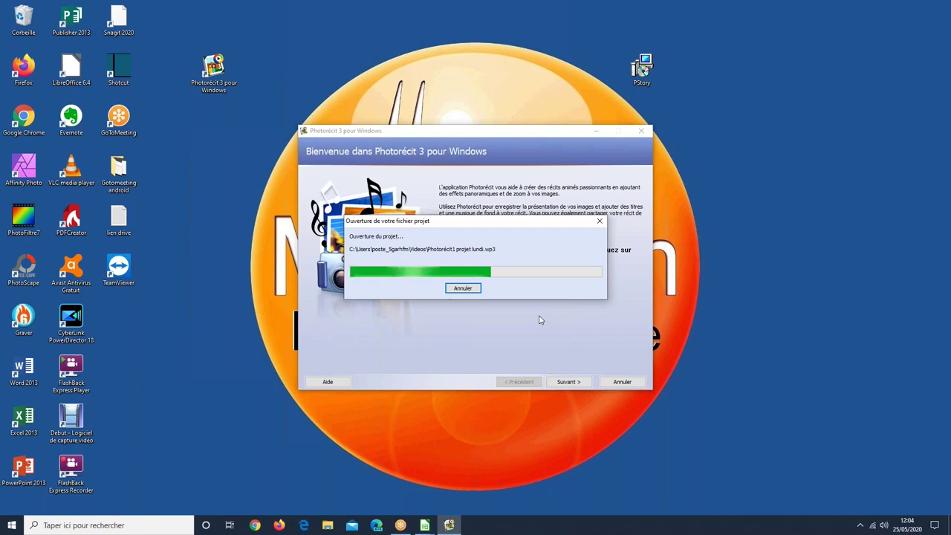
left_click(463, 288)
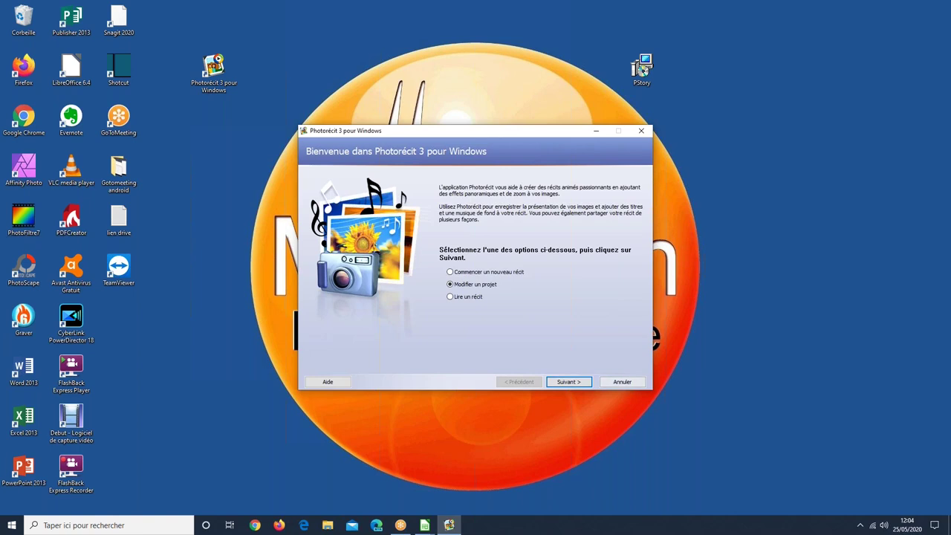
left_click(619, 384)
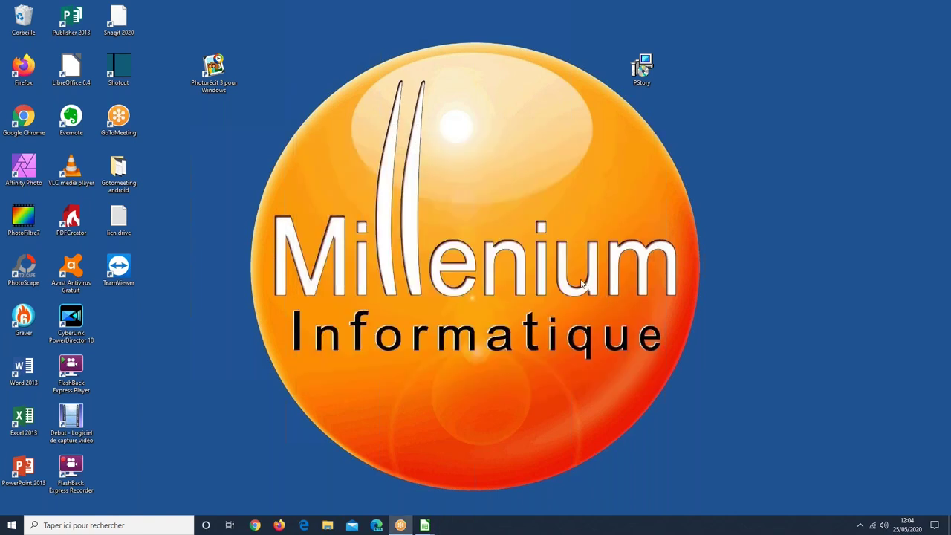